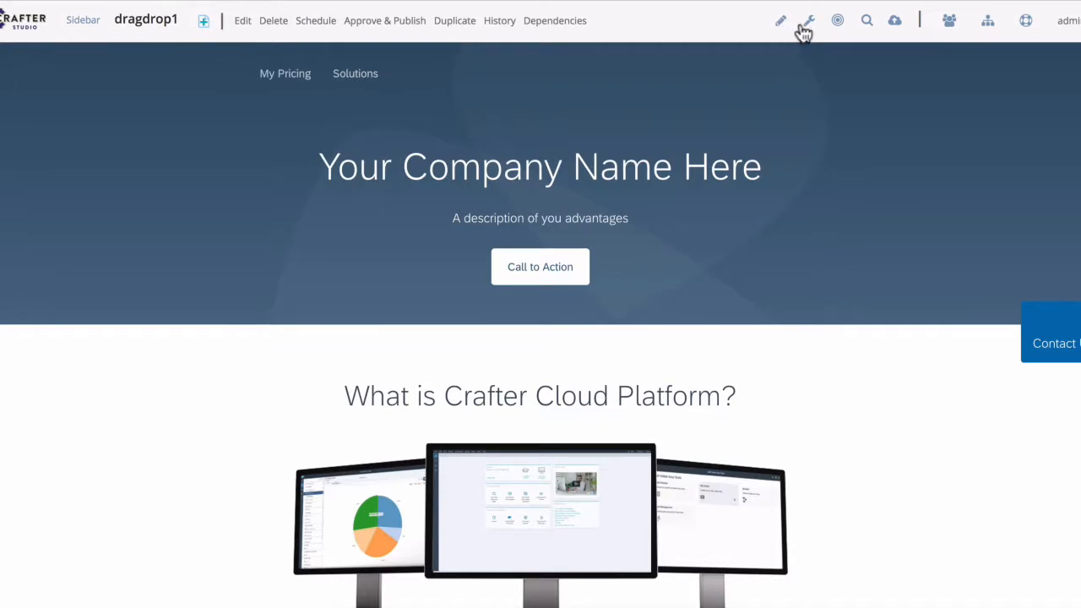
# - Preview the home page at smartphone size using the Smart Phone viewport preset
pyautogui.click(803, 31)
pyautogui.click(908, 253)
pyautogui.click(963, 355)
pyautogui.click(969, 369)
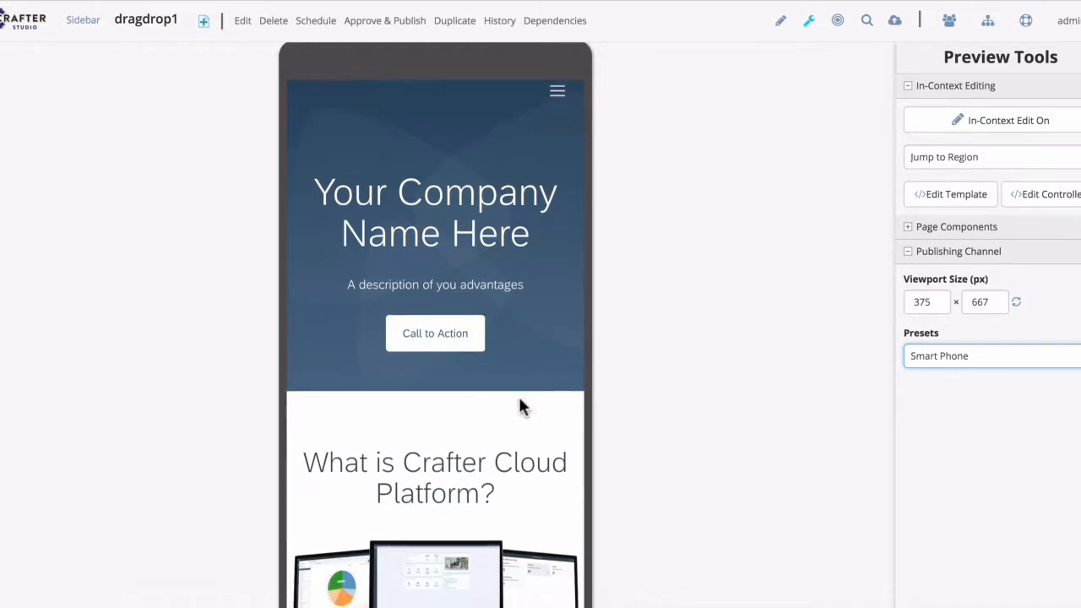
pyautogui.scroll(-3, 519, 397)
pyautogui.scroll(3, 520, 400)
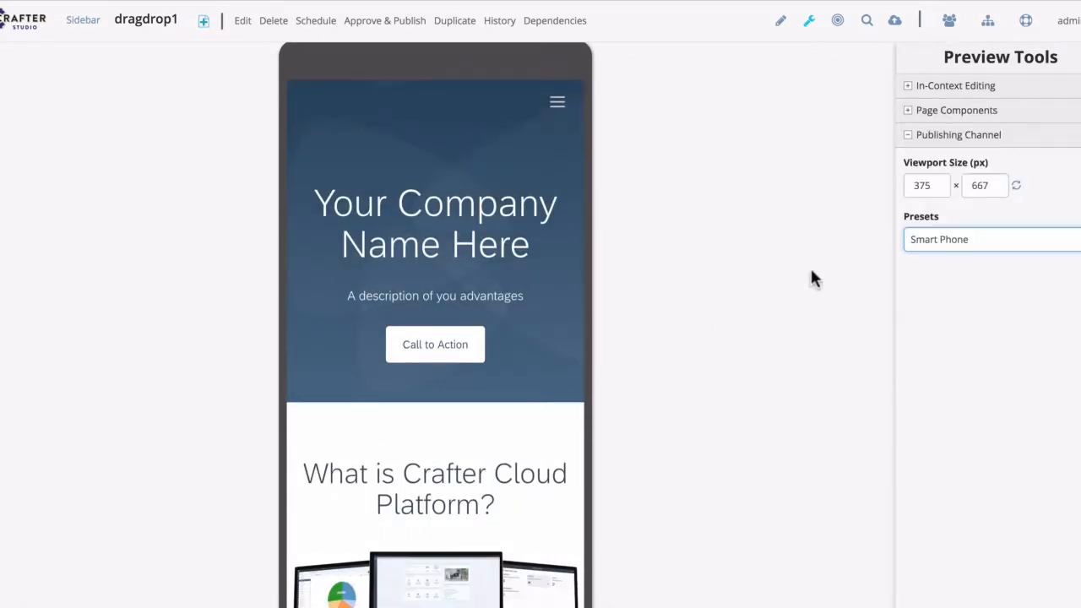
# - Rotate the smartphone preview to landscape and look through the home page's content
pyautogui.click(1016, 186)
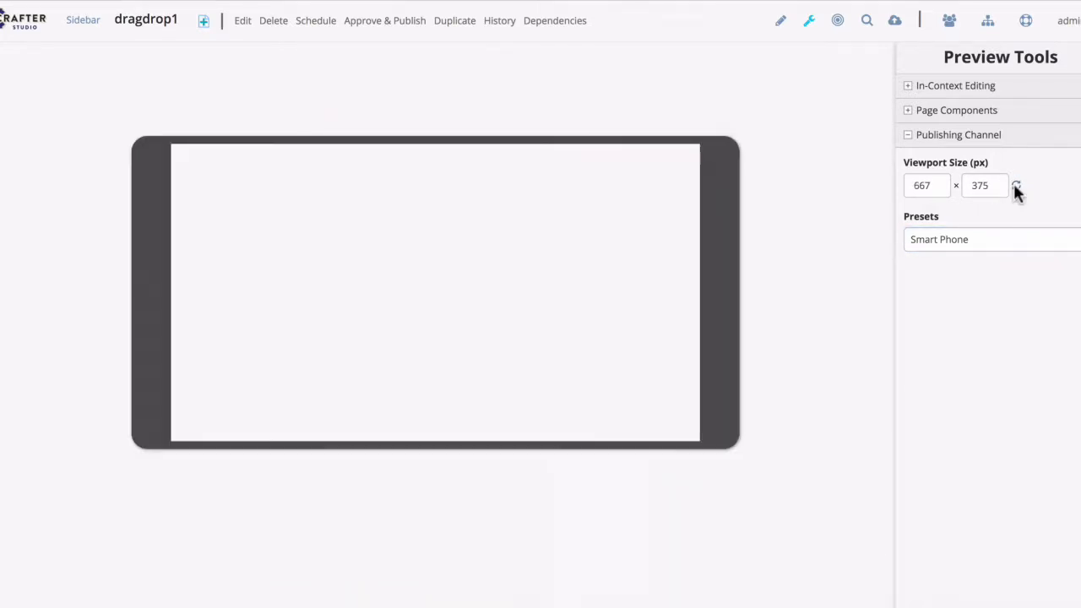
pyautogui.scroll(-6, 553, 321)
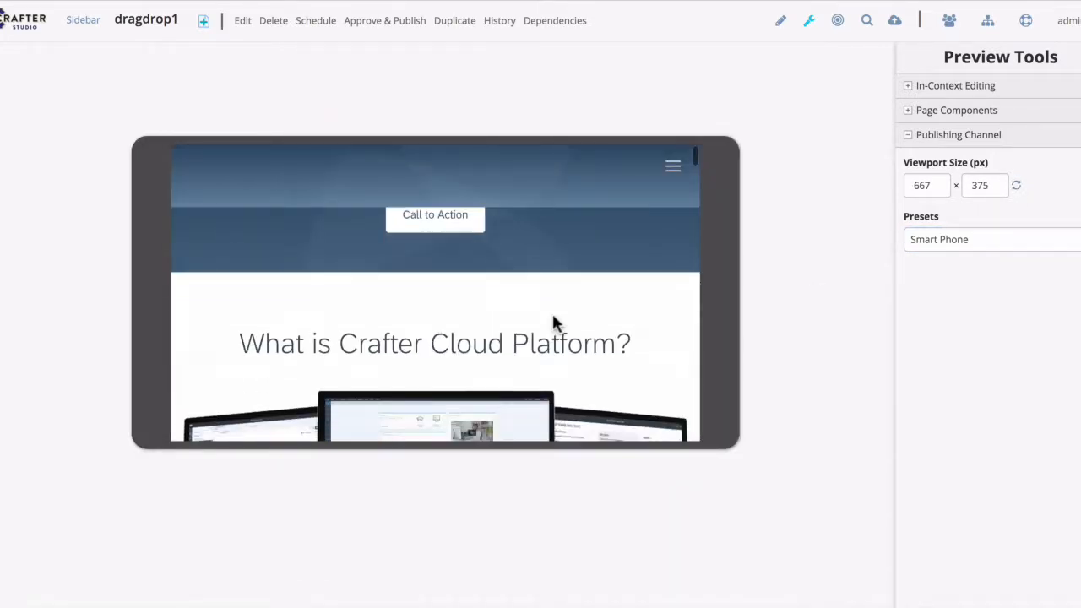
pyautogui.scroll(-2, 553, 316)
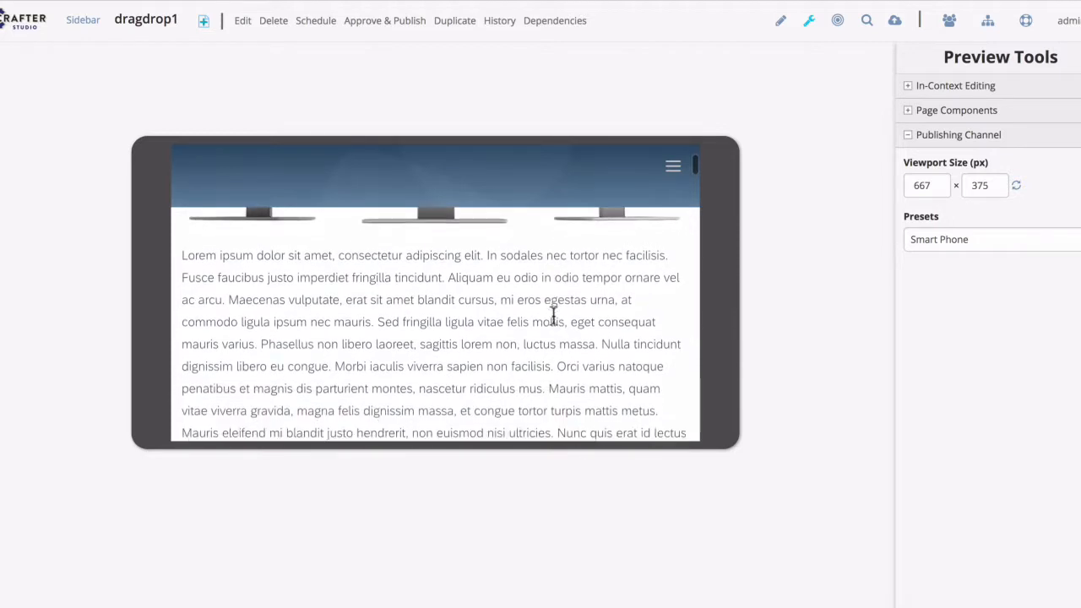
pyautogui.scroll(8, 553, 318)
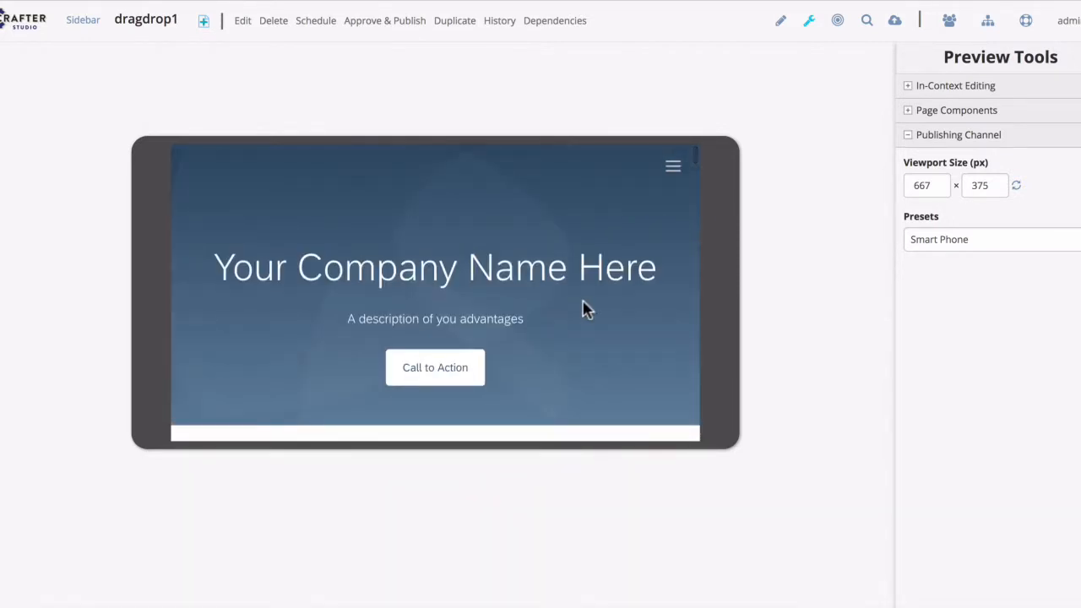
# - Return the preview to the Desktop preset and close the preview tools
pyautogui.click(929, 234)
pyautogui.click(931, 226)
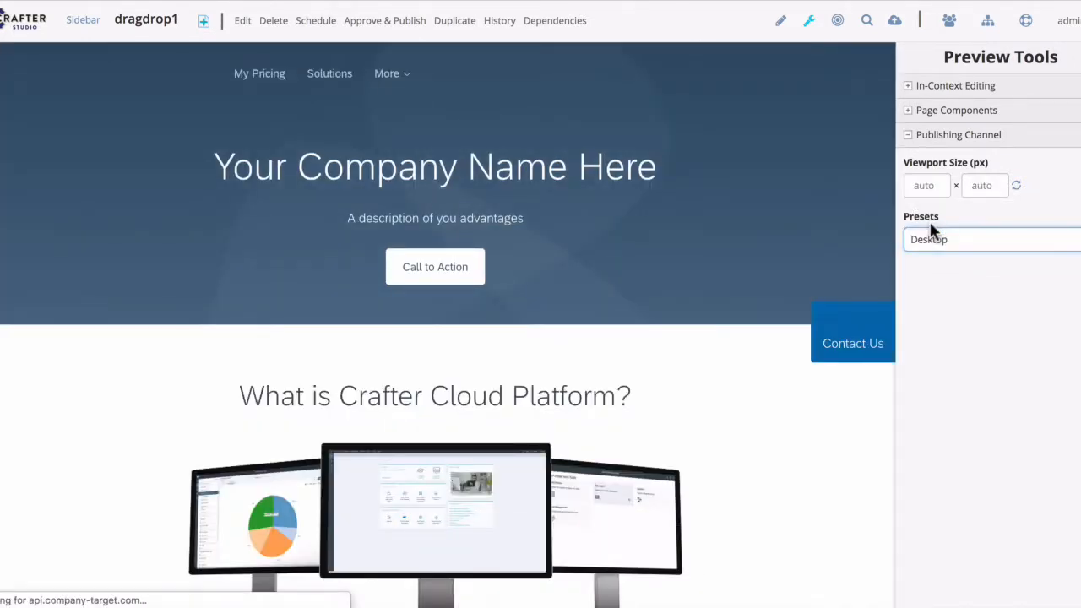
pyautogui.click(807, 24)
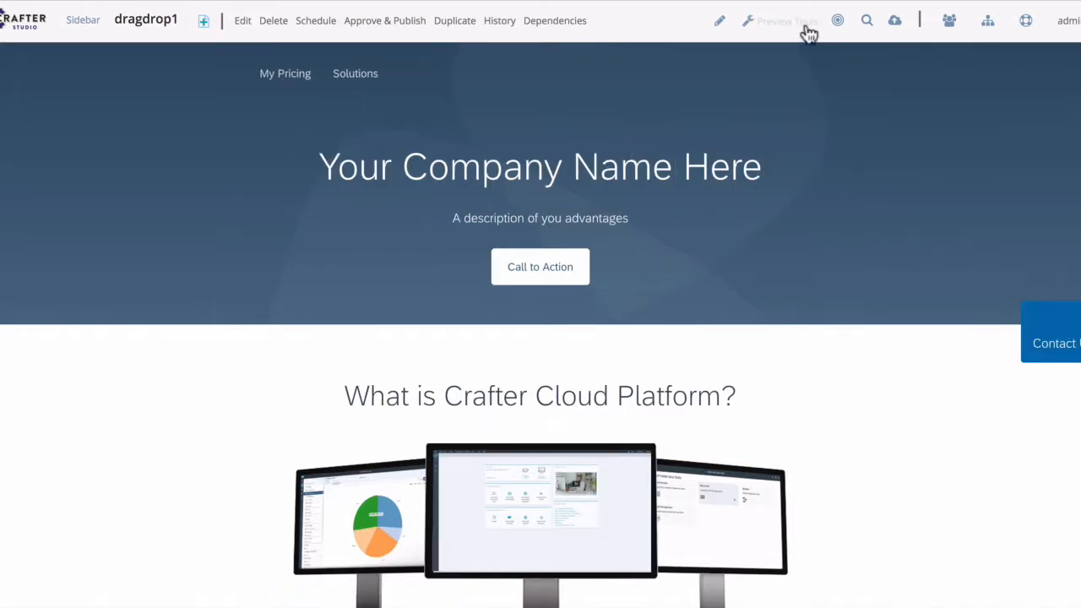
# - Browse the English page tree to the Pricing page, return to Home (EN_Us), and hide the site navigation
pyautogui.click(80, 24)
pyautogui.click(22, 95)
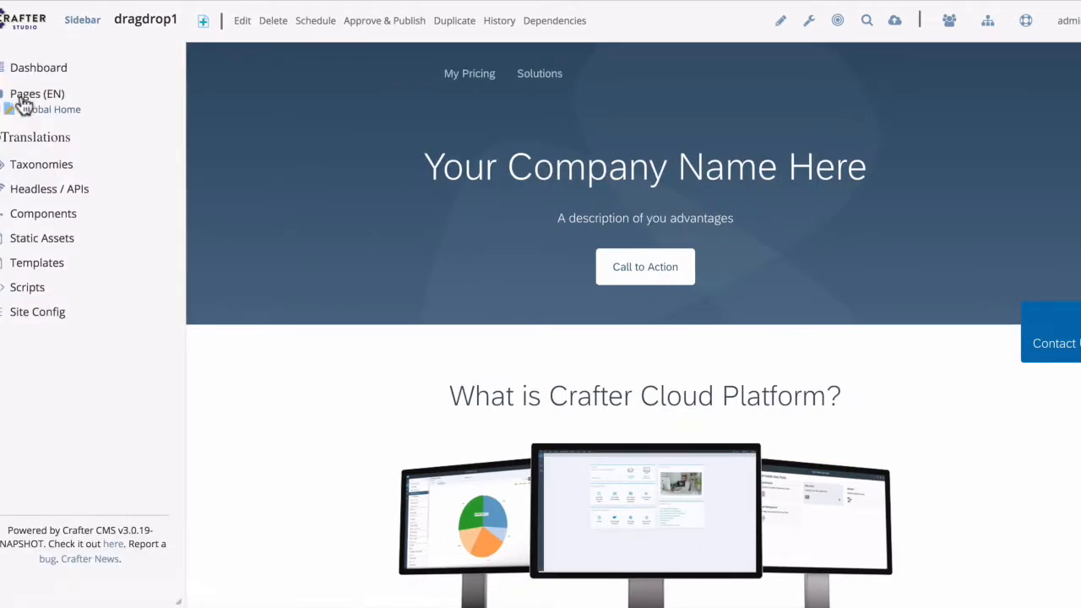
pyautogui.click(9, 141)
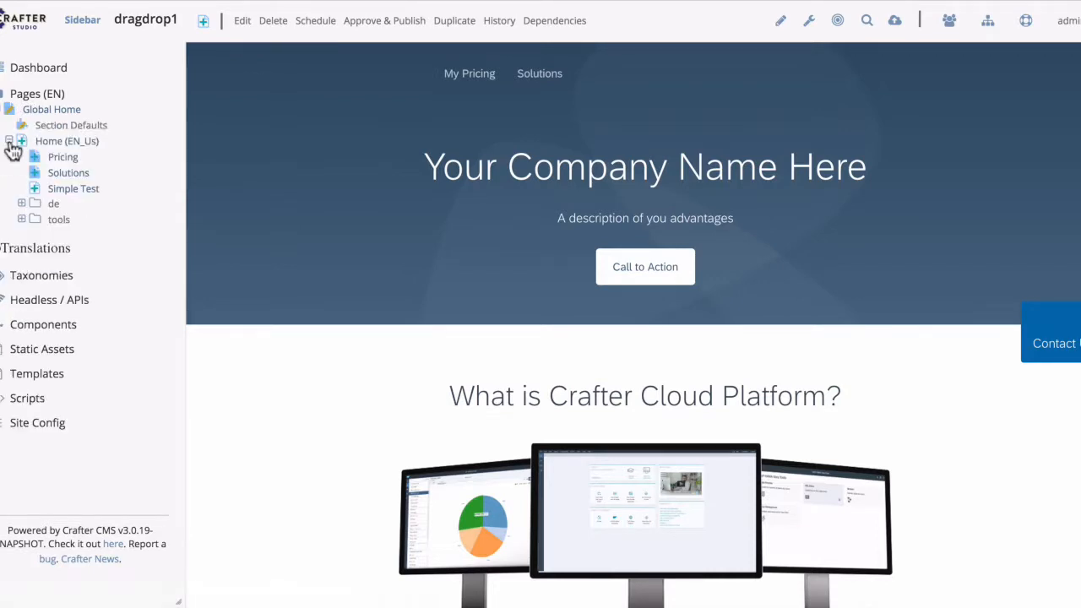
pyautogui.click(58, 163)
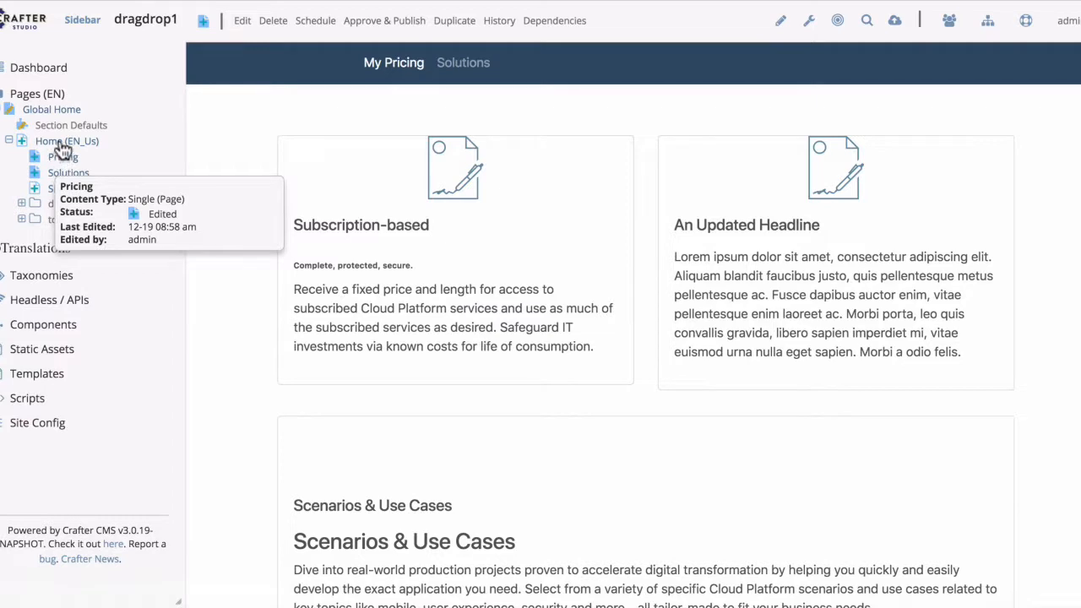
pyautogui.click(62, 146)
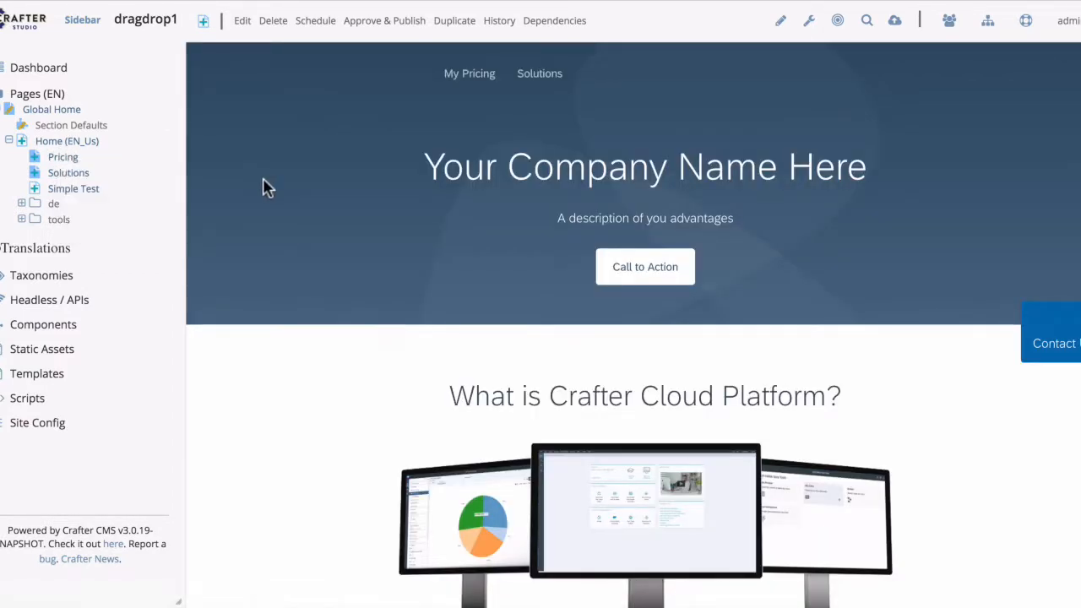
pyautogui.click(92, 22)
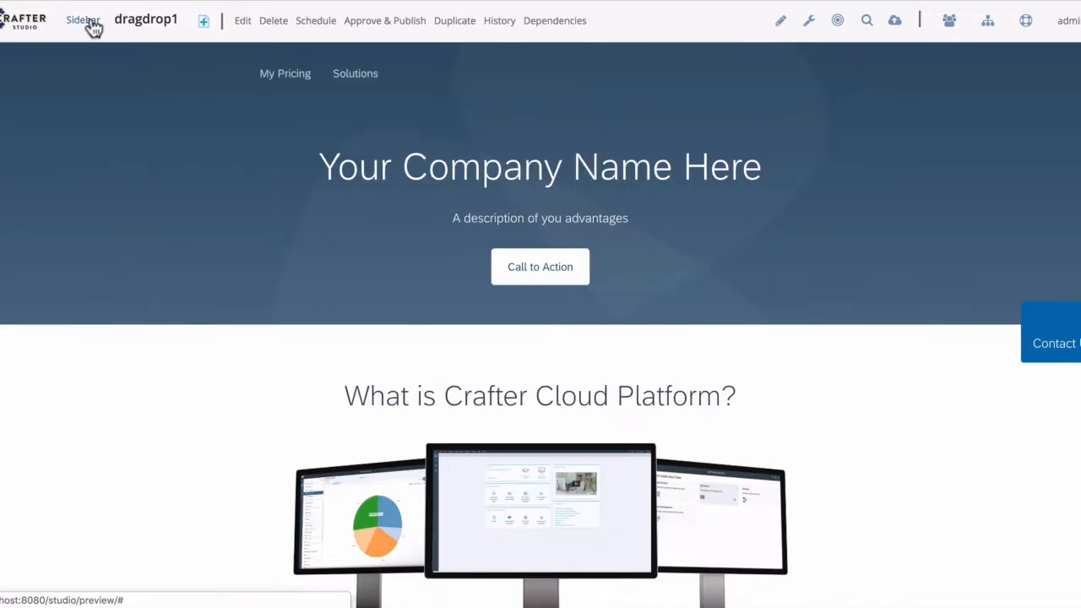
# - Enable in-context editing, set the Hero Title to "Crafter Software", and save the change
pyautogui.click(785, 28)
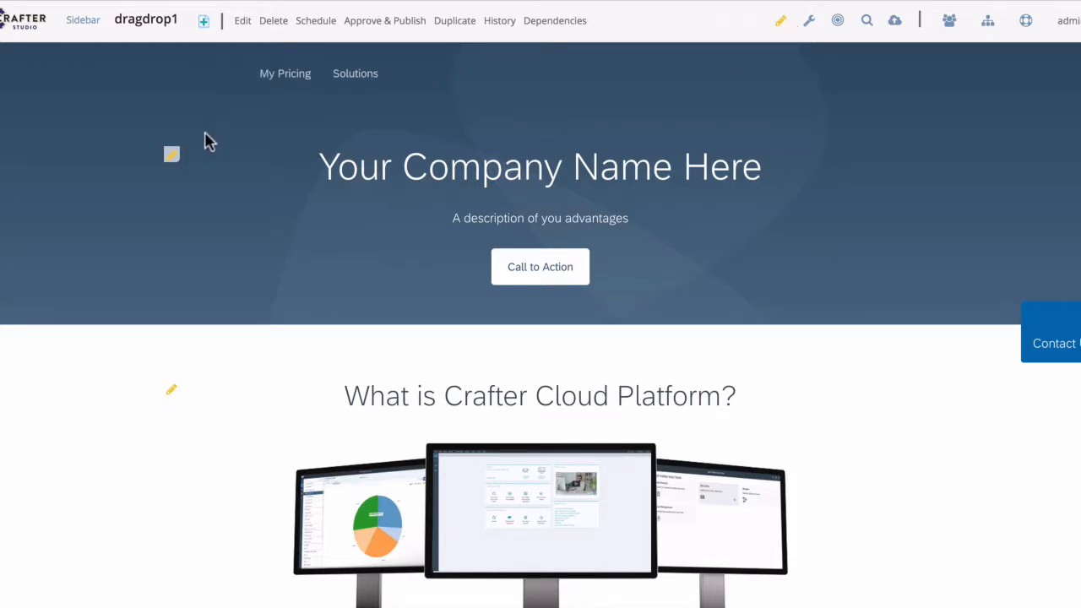
pyautogui.click(174, 157)
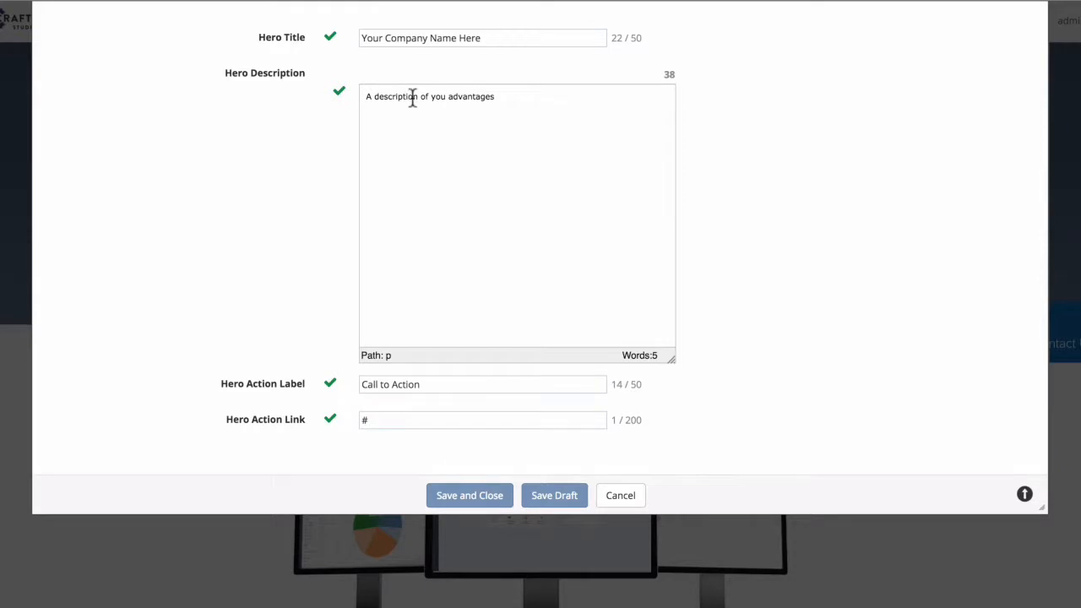
pyautogui.tripleClick(418, 38)
pyautogui.write('Cr')
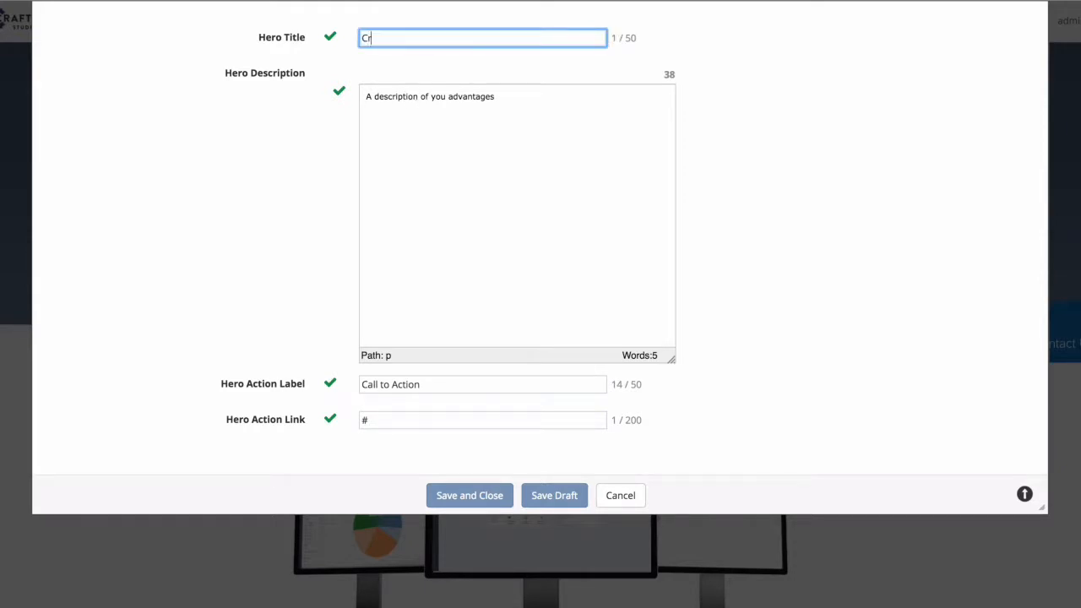
pyautogui.write('after Software')
pyautogui.click(475, 501)
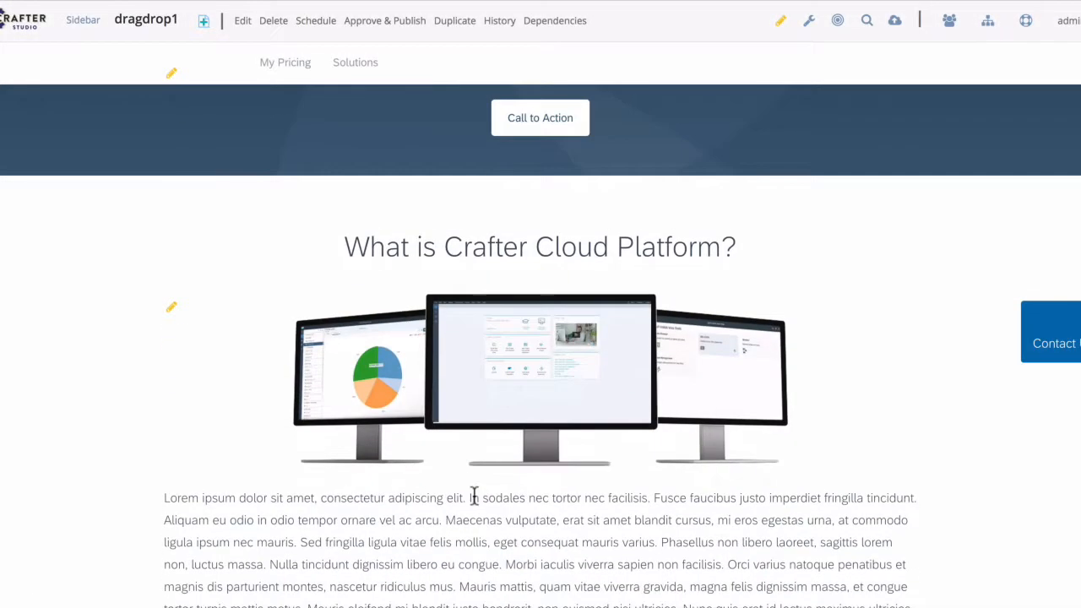
# - Change the Section 1 Title to "The Crafter Cloud Platform", save it, and review the page
pyautogui.click(170, 309)
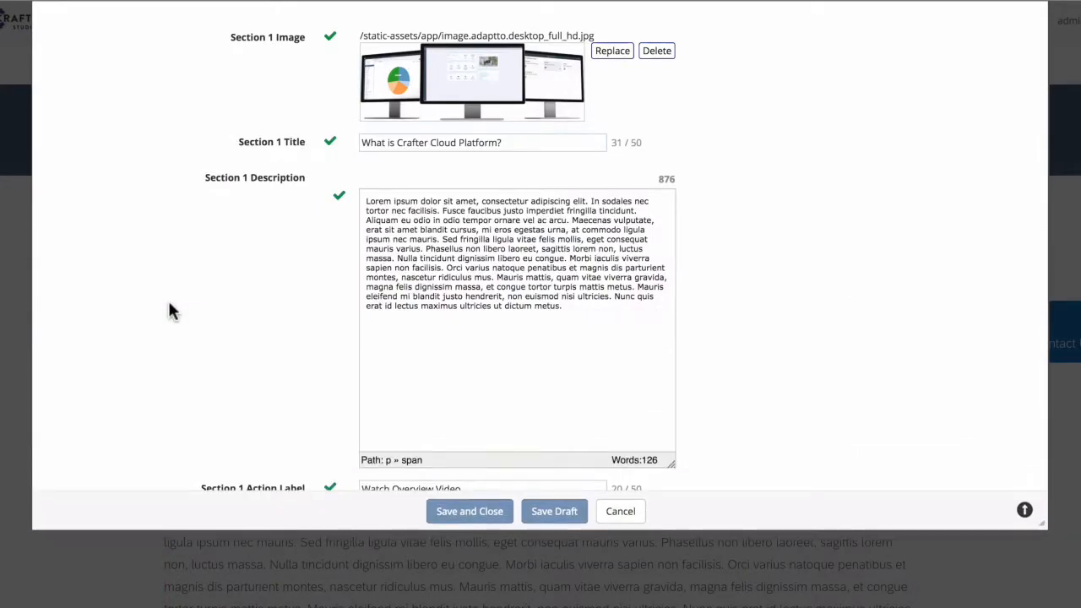
pyautogui.moveTo(474, 83)
pyautogui.moveTo(399, 144); pyautogui.dragTo(361, 143)
pyautogui.press('BackSpace')
pyautogui.write('The')
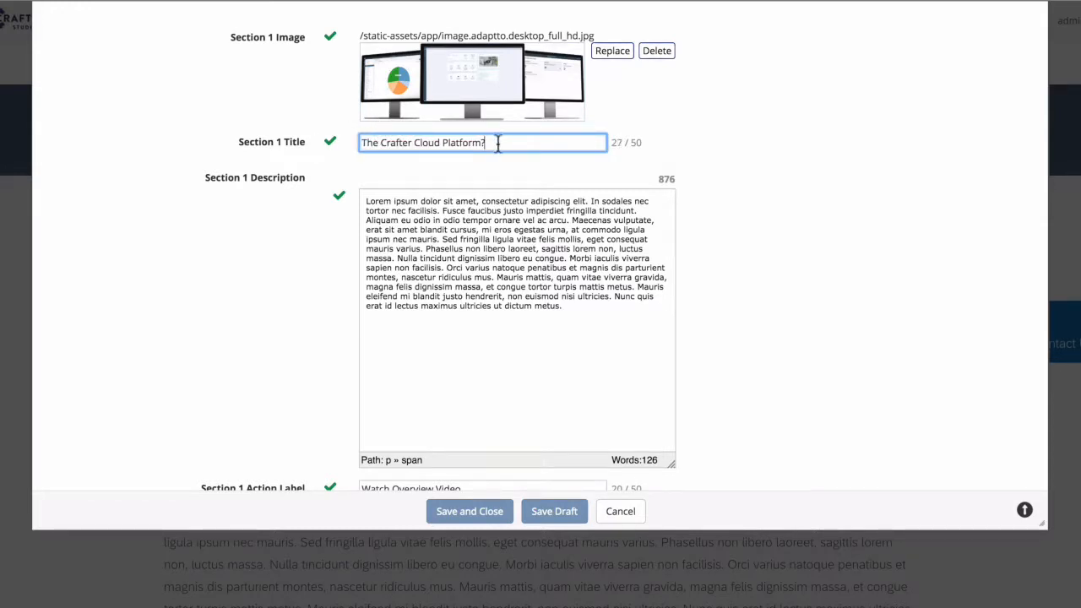
pyautogui.click(461, 517)
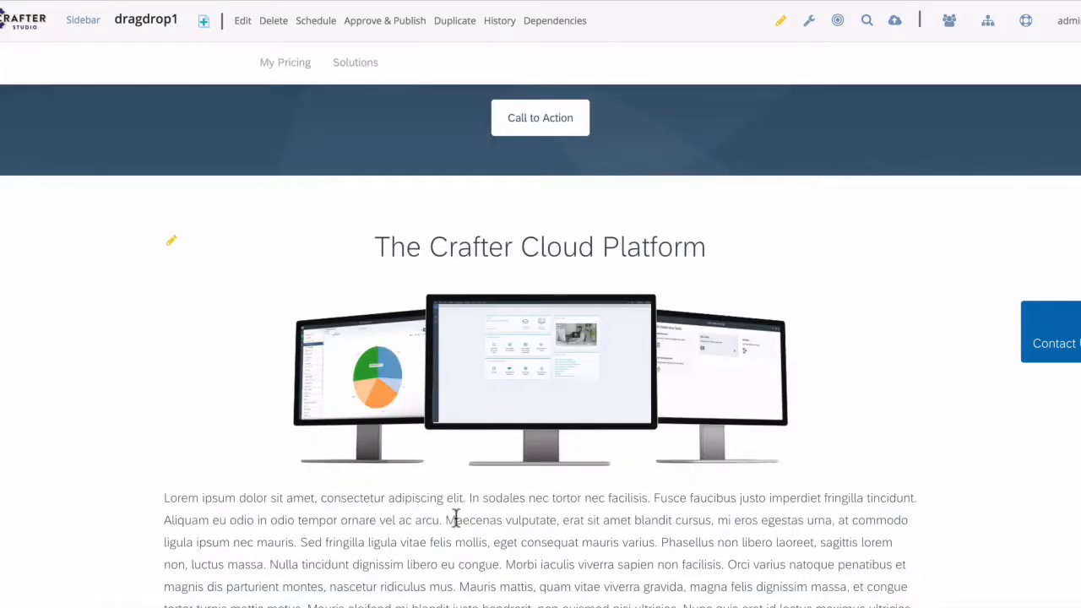
pyautogui.scroll(-2, 456, 519)
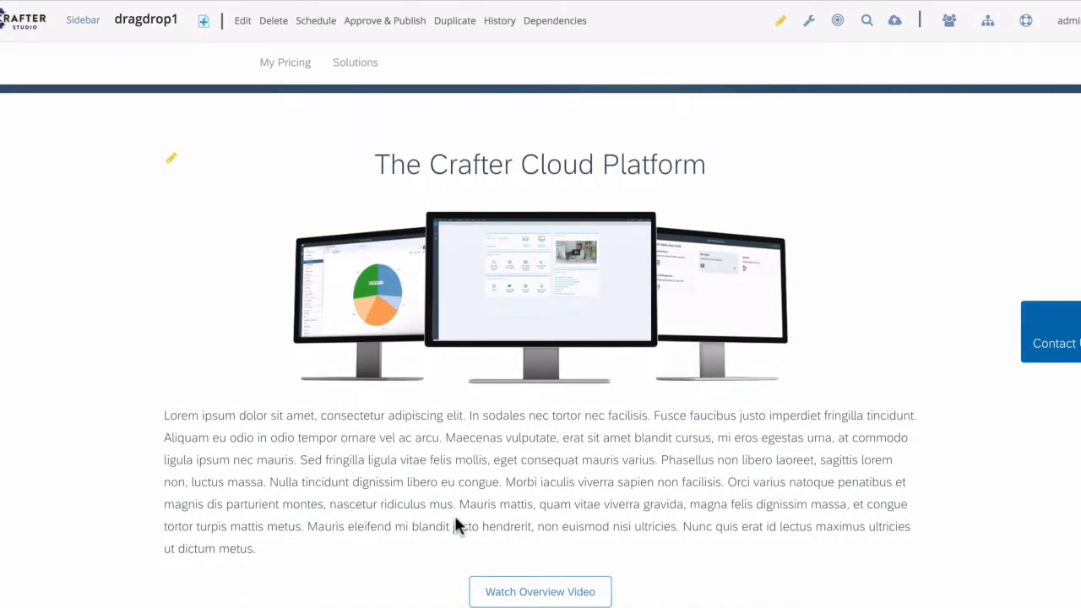
pyautogui.scroll(5, 454, 516)
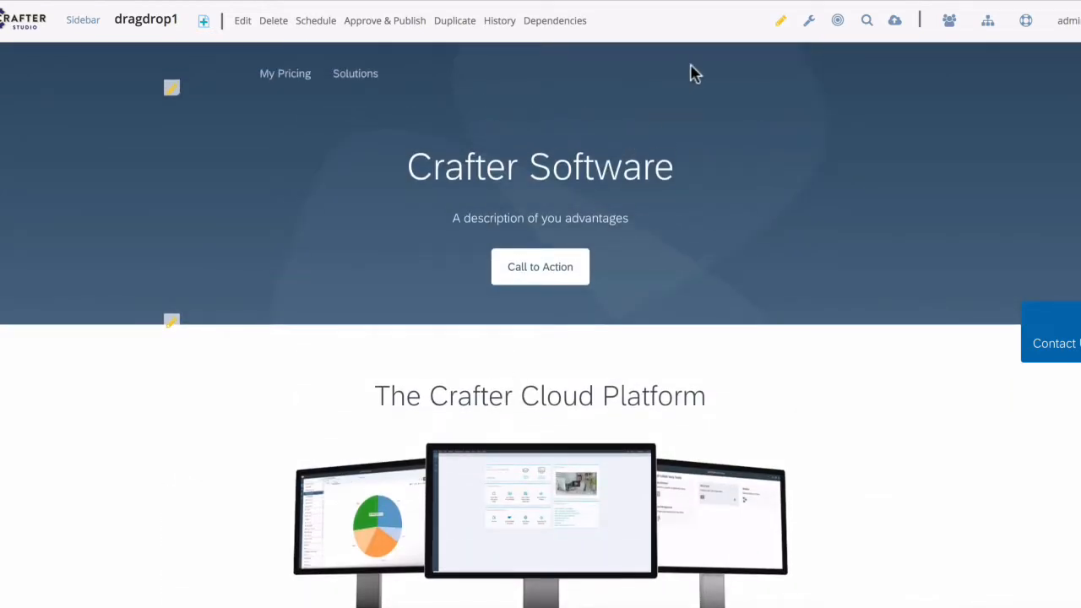
# - Preview the edited home page with the Smart Phone preset
pyautogui.click(811, 25)
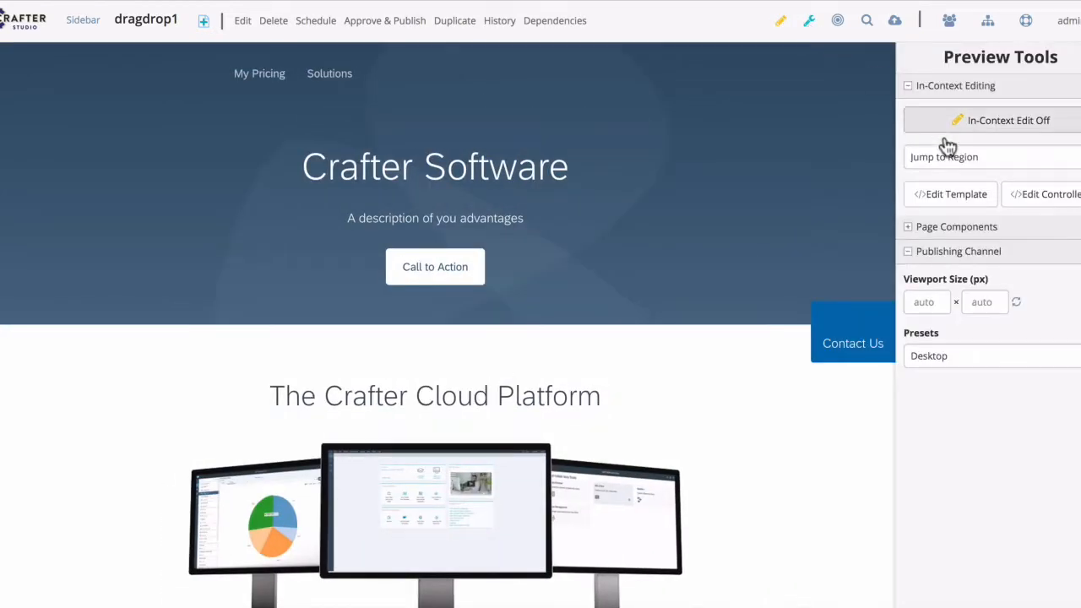
pyautogui.click(984, 353)
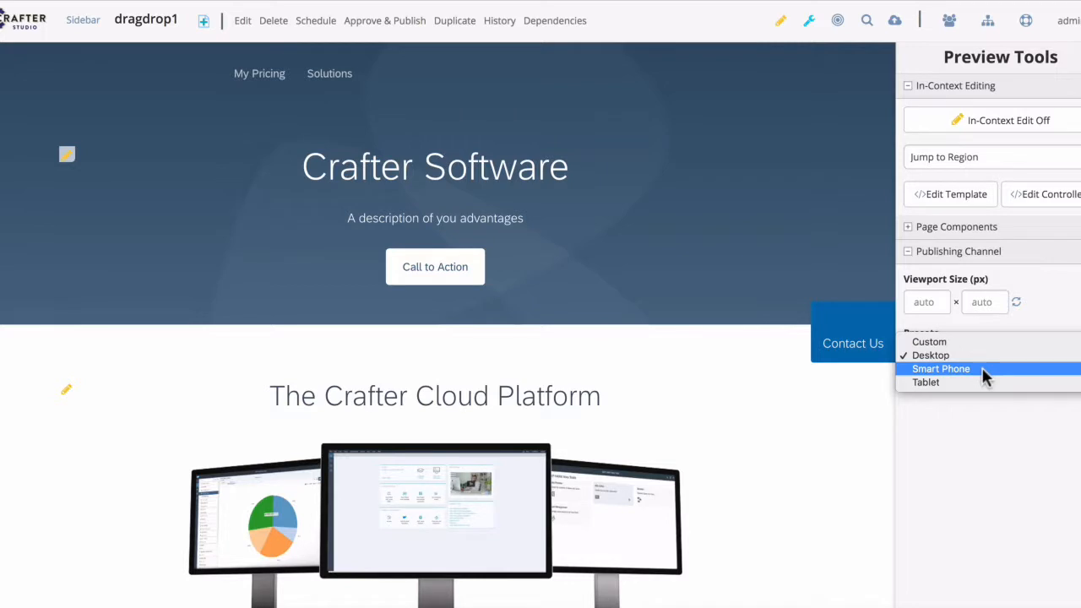
pyautogui.click(982, 369)
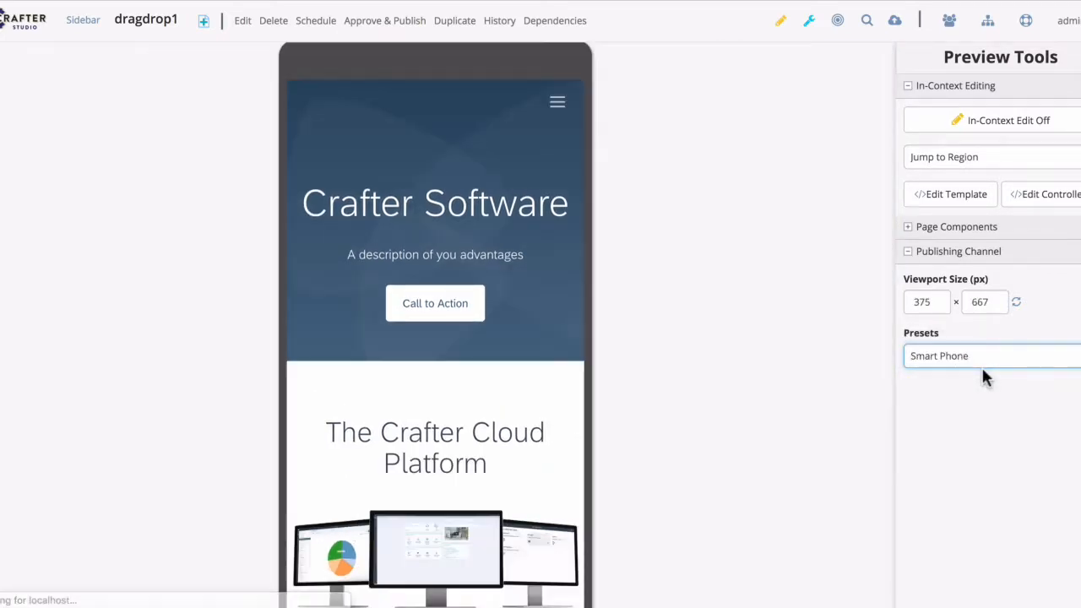
pyautogui.scroll(-1, 497, 429)
pyautogui.scroll(1, 498, 429)
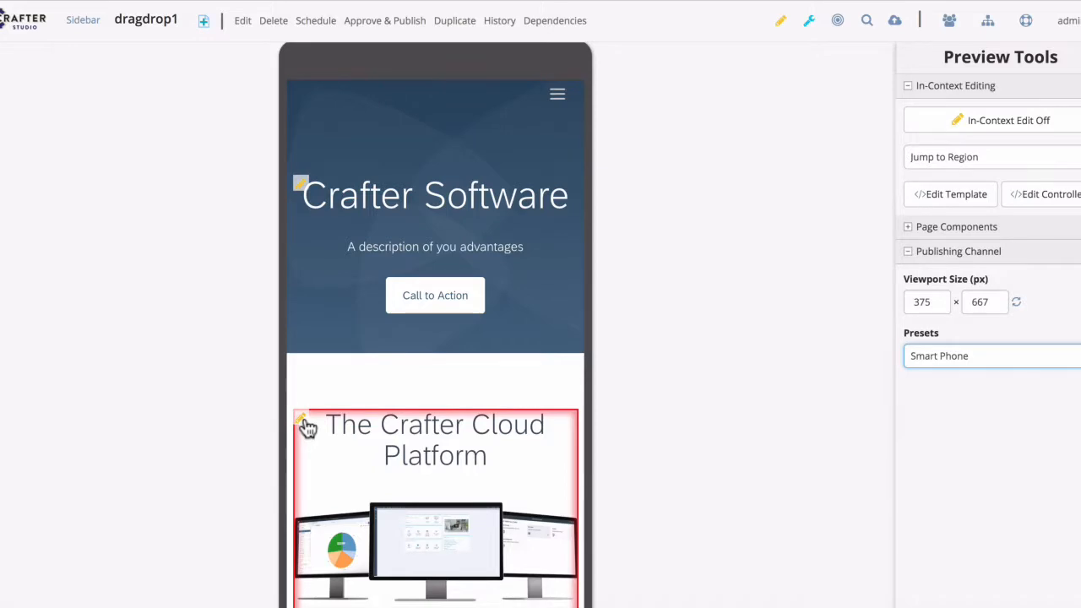
# - Change the Section 1 Title to "Crafter Cloud.io" from the smartphone preview and save the change
pyautogui.click(301, 422)
pyautogui.moveTo(379, 143); pyautogui.dragTo(331, 132)
pyautogui.press('BackSpace')
pyautogui.moveTo(463, 142); pyautogui.dragTo(421, 143)
pyautogui.press('BackSpace')
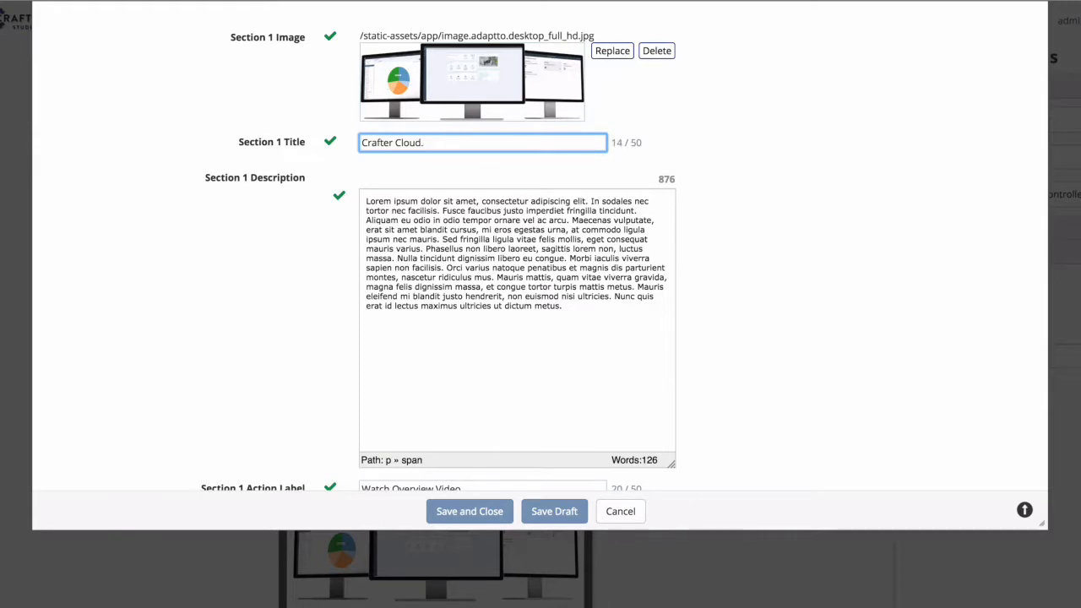
pyautogui.click(478, 514)
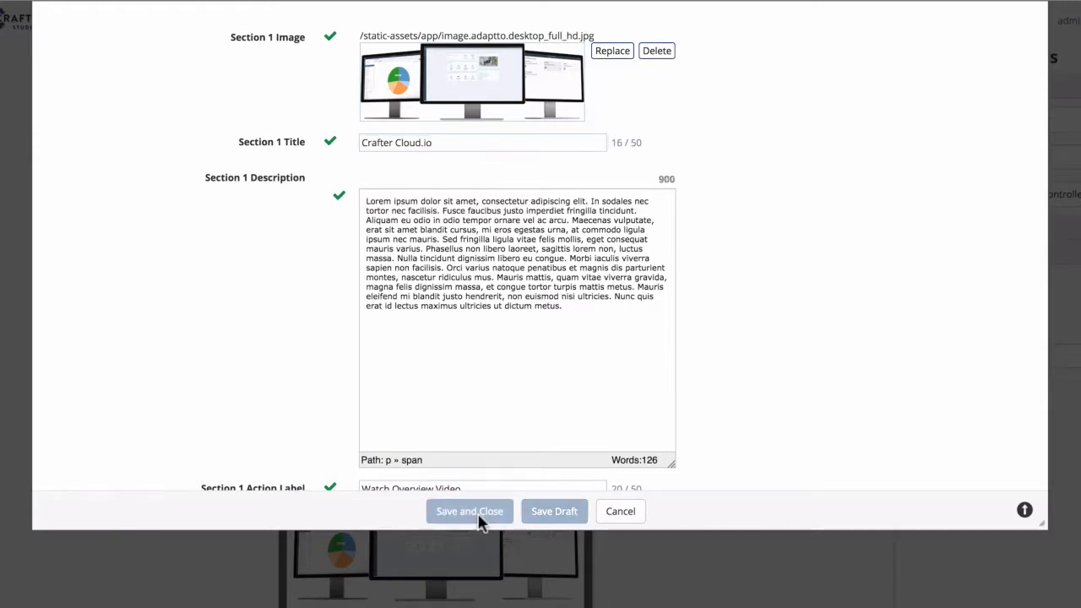
# - Turn off in-context editing and review the updated page in the smartphone preview
pyautogui.click(780, 21)
pyautogui.scroll(-8, 530, 344)
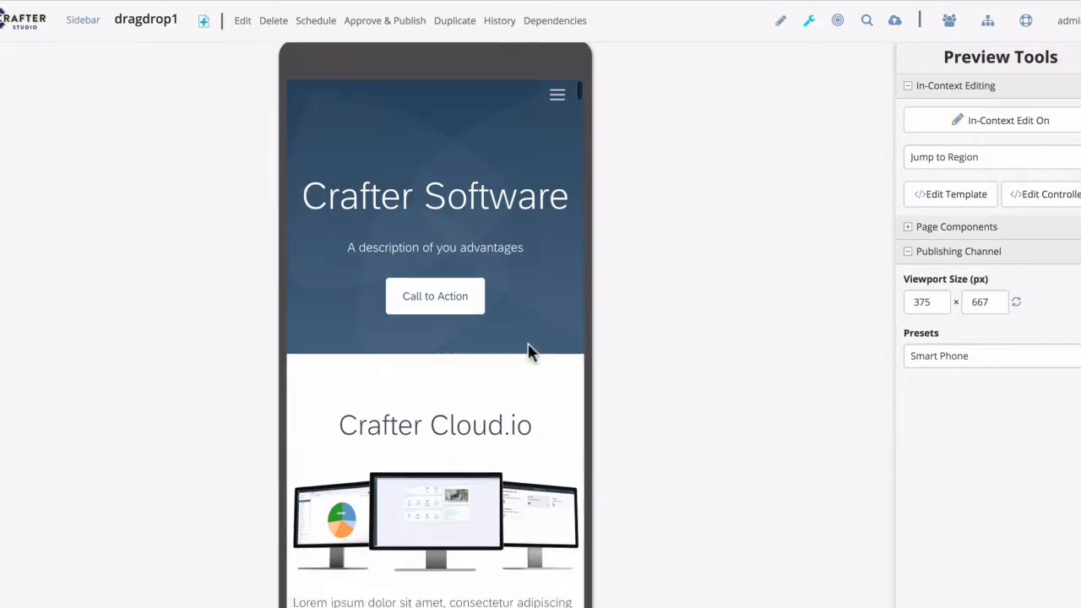
pyautogui.scroll(-3, 529, 344)
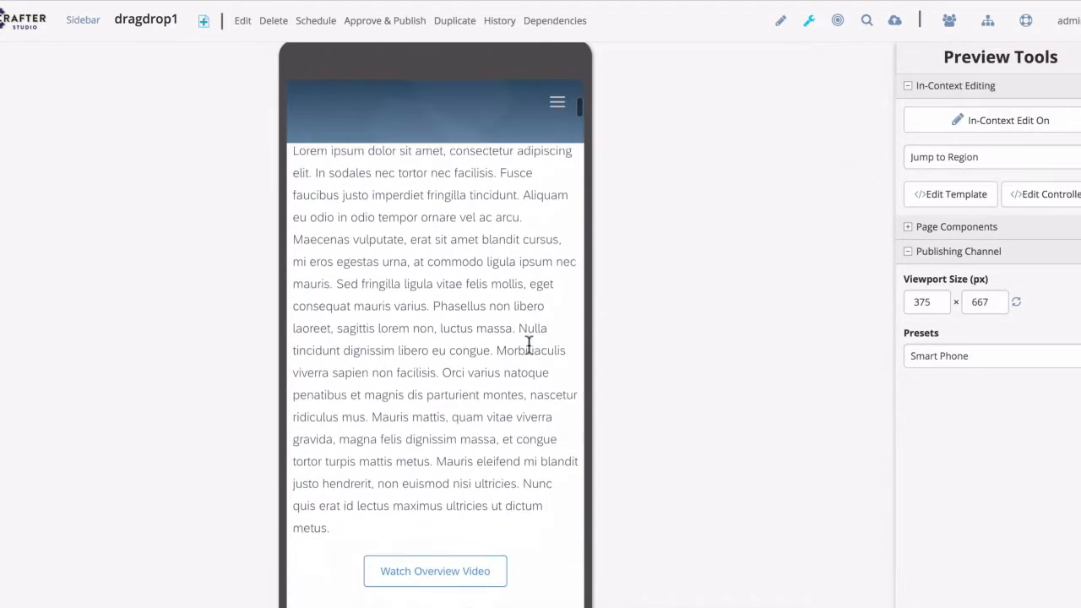
pyautogui.scroll(10, 528, 351)
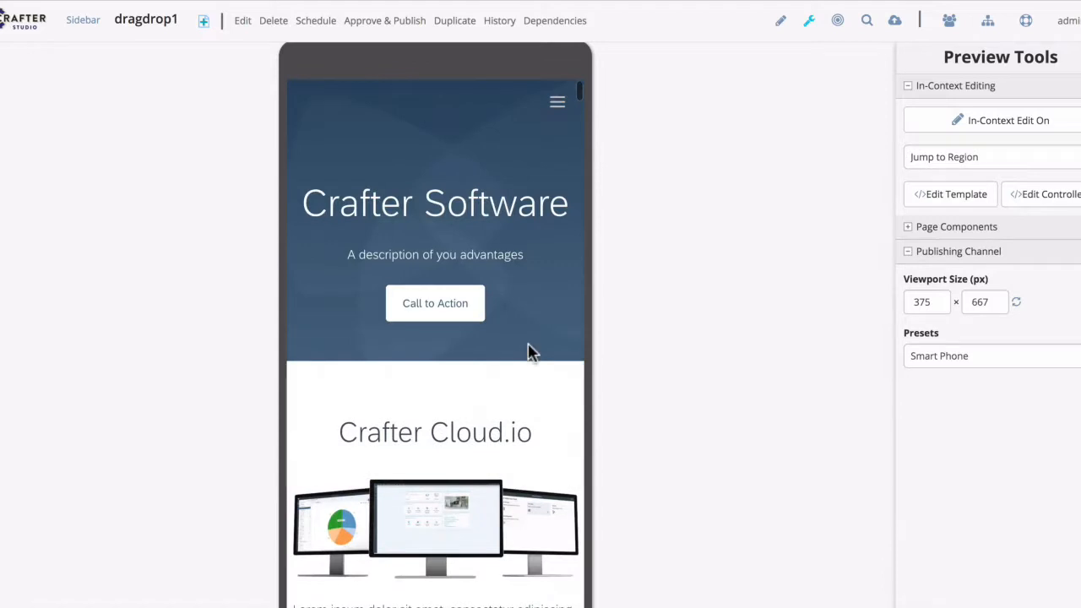
# - Switch the preview to the Desktop preset and review the updated home page
pyautogui.click(1021, 355)
pyautogui.click(1014, 343)
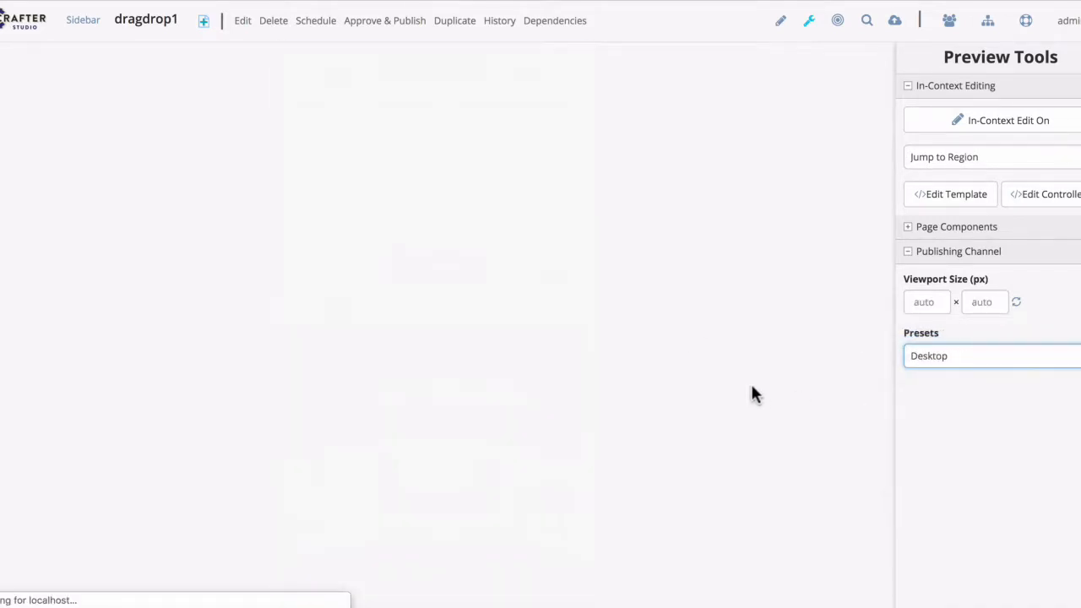
pyautogui.scroll(-4, 751, 385)
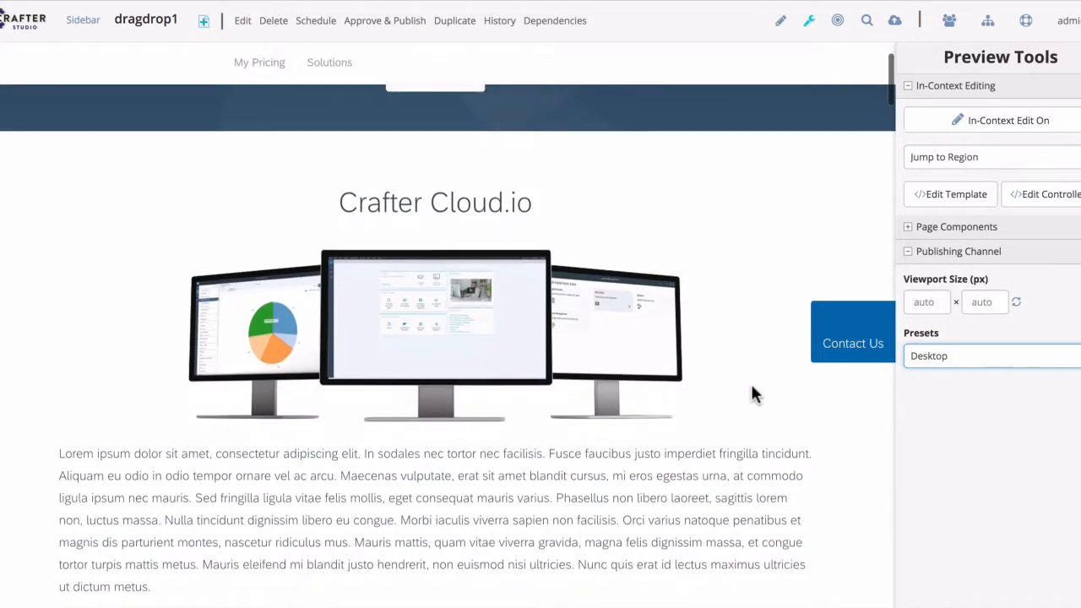
pyautogui.scroll(-1, 751, 386)
pyautogui.scroll(4, 751, 386)
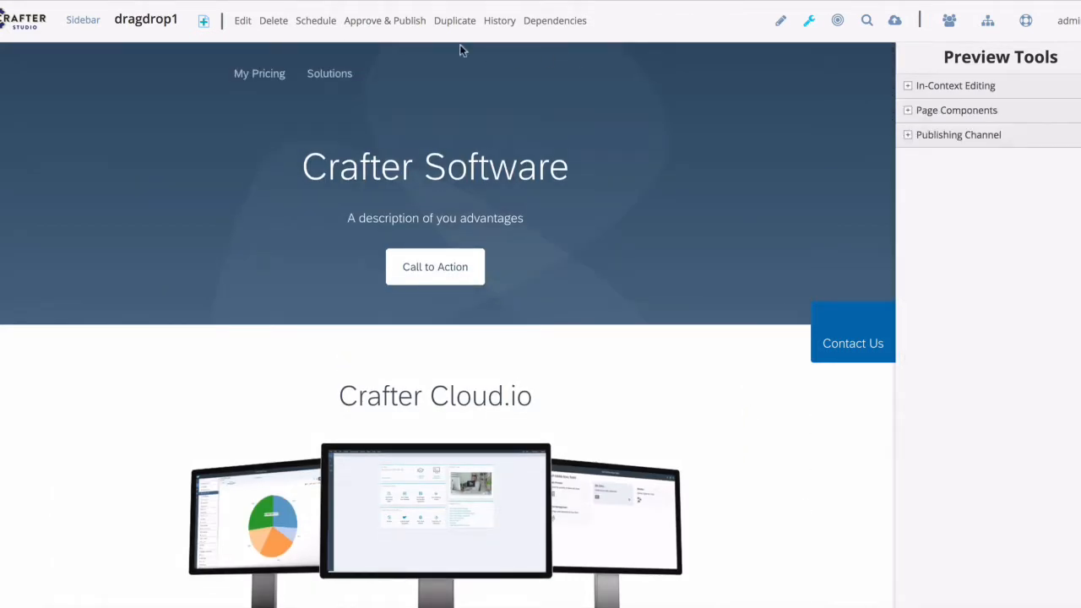
# - Approve the Home (EN_Us) page to be published now with the staging publishing option, and submit it
pyautogui.click(407, 22)
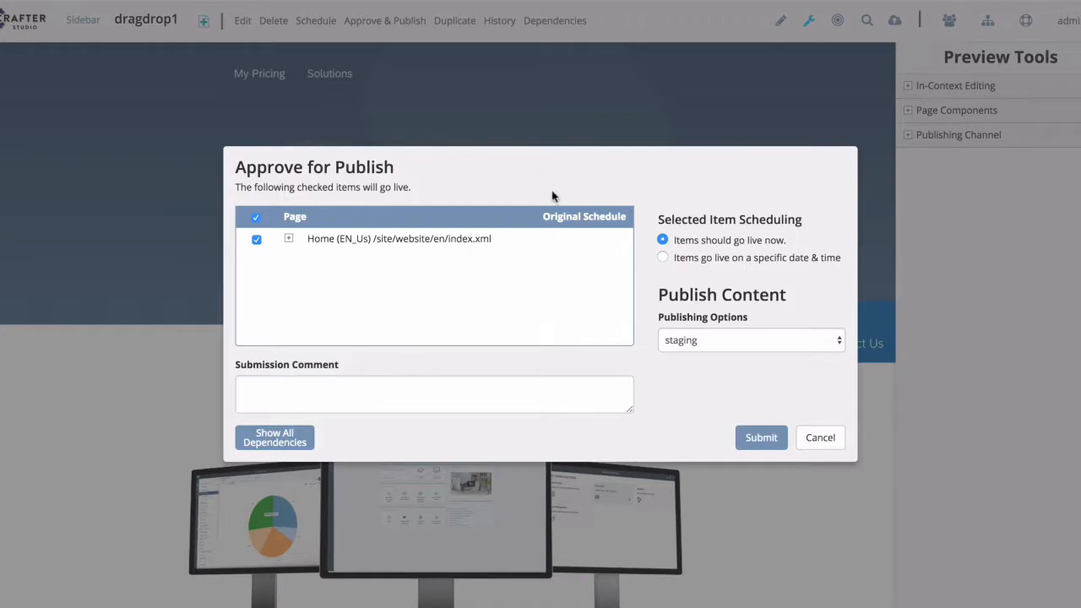
pyautogui.click(723, 346)
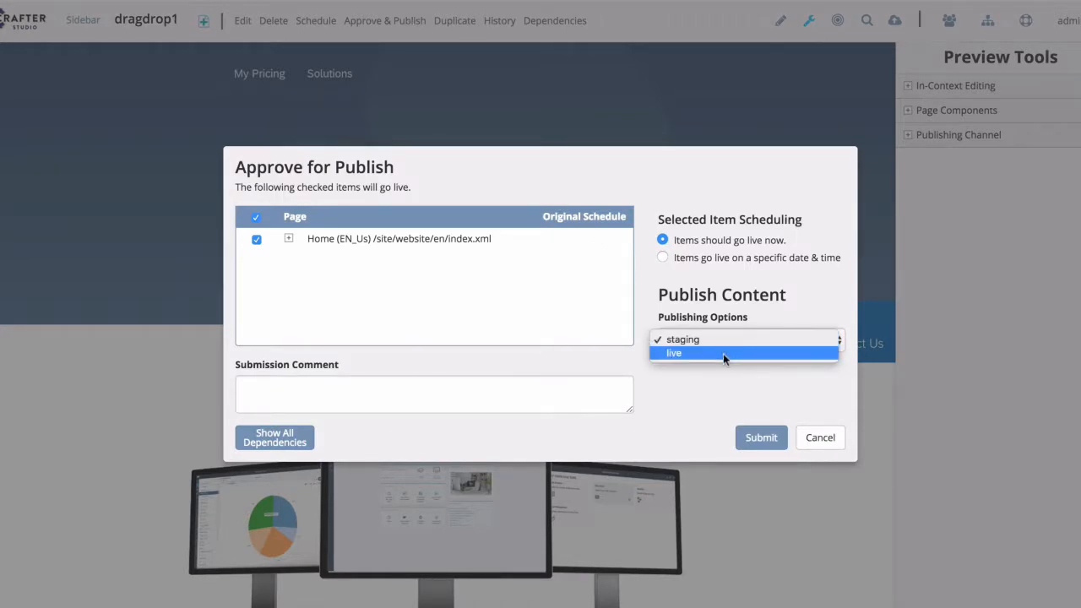
pyautogui.click(721, 338)
pyautogui.click(760, 439)
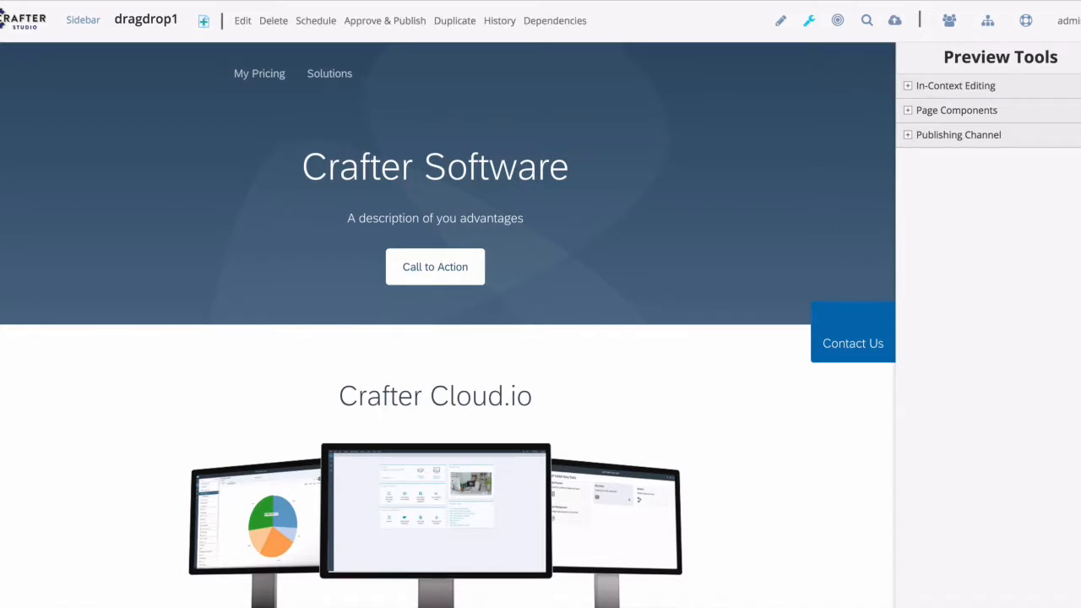
# - Compare the home page's January 02, 2019, 04:30:55 PM version with the current one and examine the section1Title difference
pyautogui.tripleClick(428, 390)
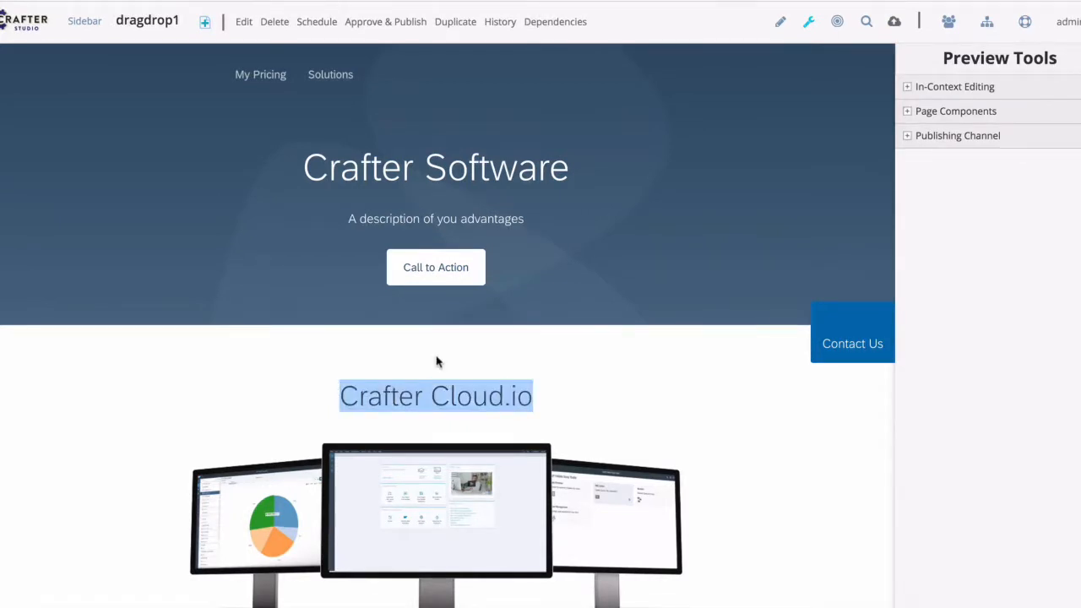
pyautogui.click(437, 361)
pyautogui.click(500, 23)
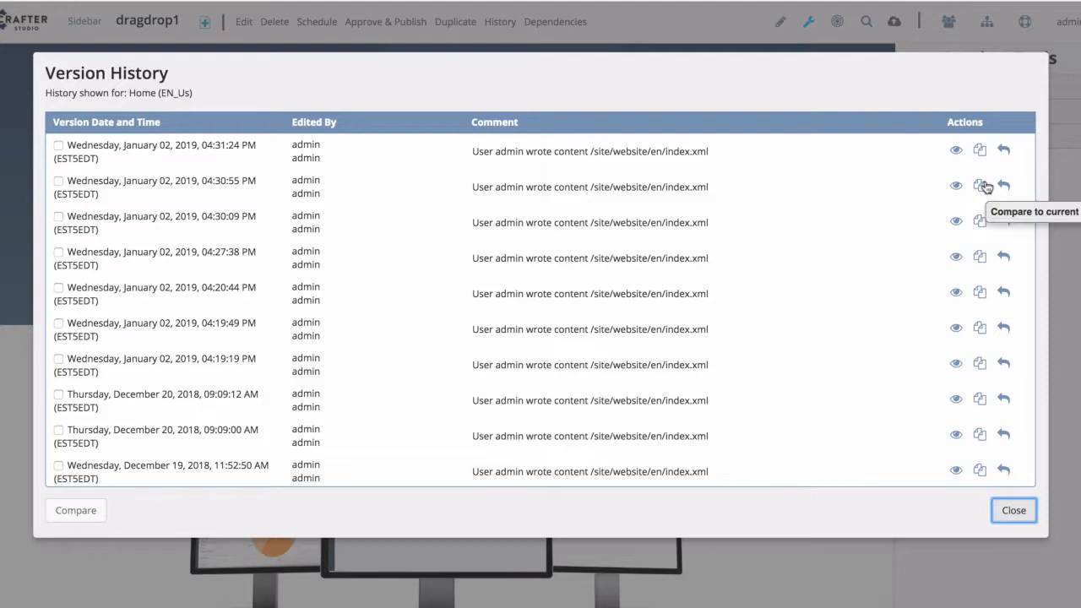
pyautogui.click(980, 186)
pyautogui.scroll(-10, 909, 227)
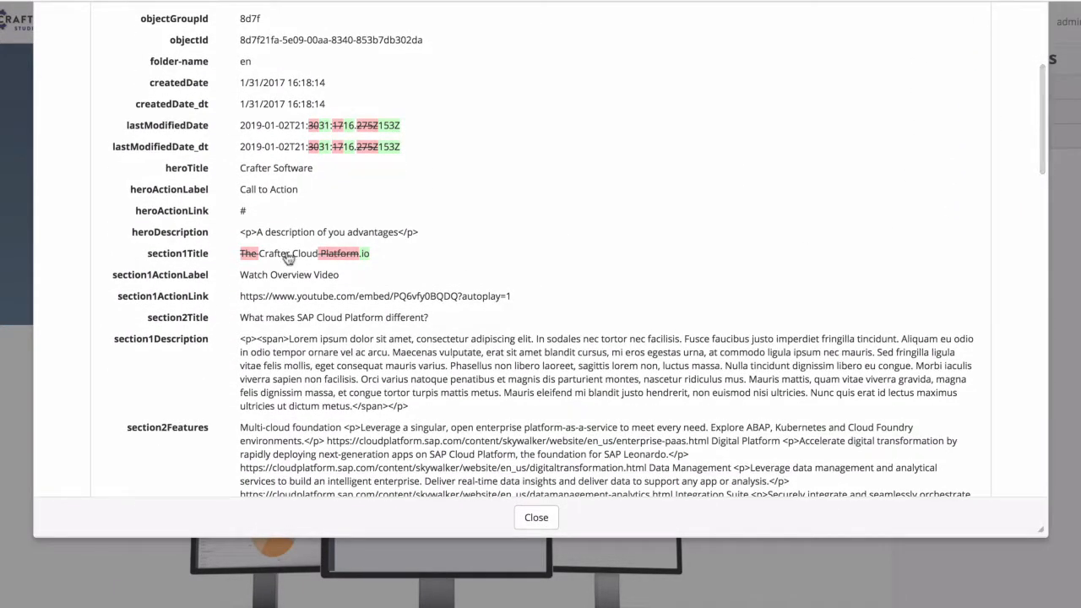
pyautogui.moveTo(234, 258); pyautogui.dragTo(378, 256)
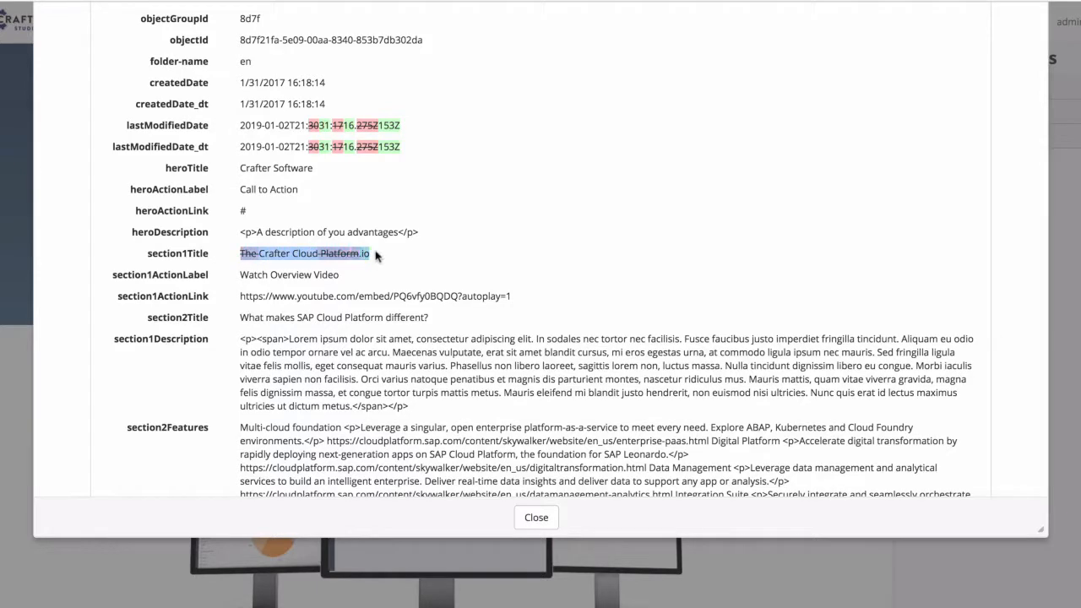
pyautogui.click(378, 256)
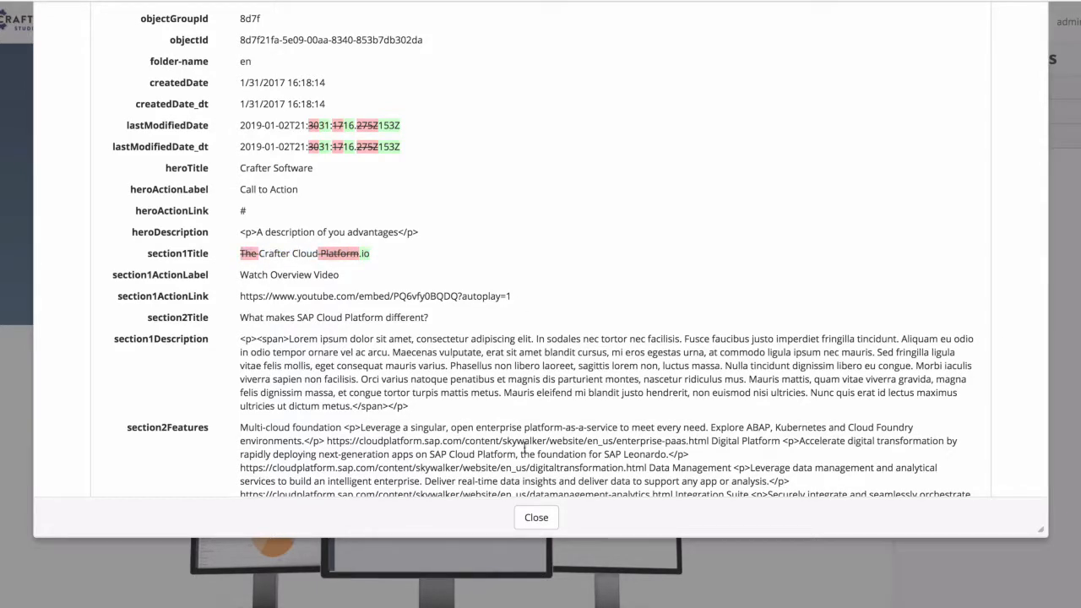
pyautogui.click(532, 516)
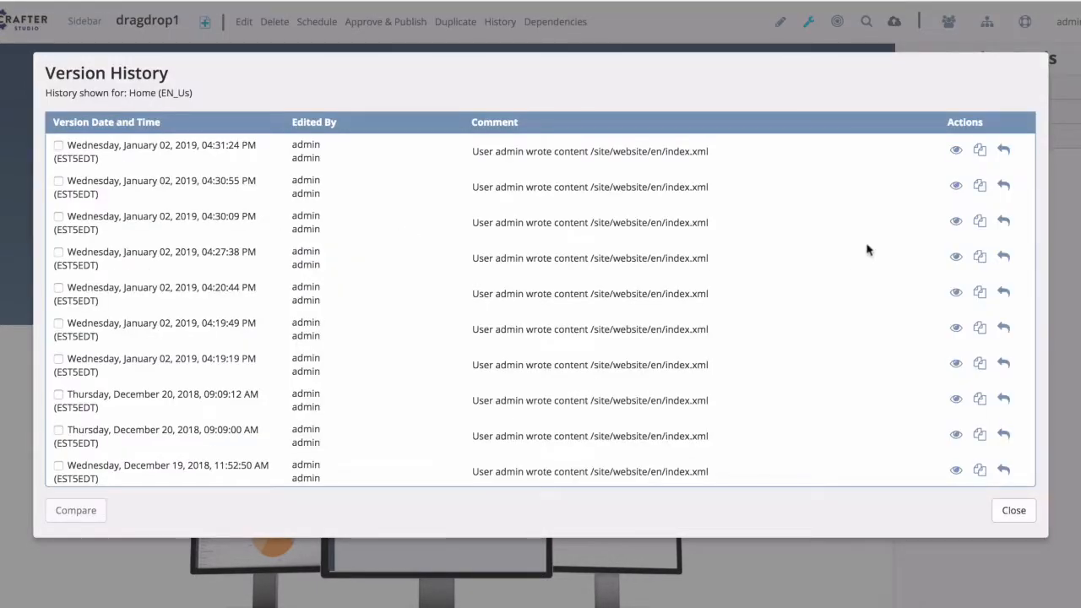
# - Revert the home page to its January 02, 2019, 04:30:55 PM version and check the section title in the preview
pyautogui.click(1003, 193)
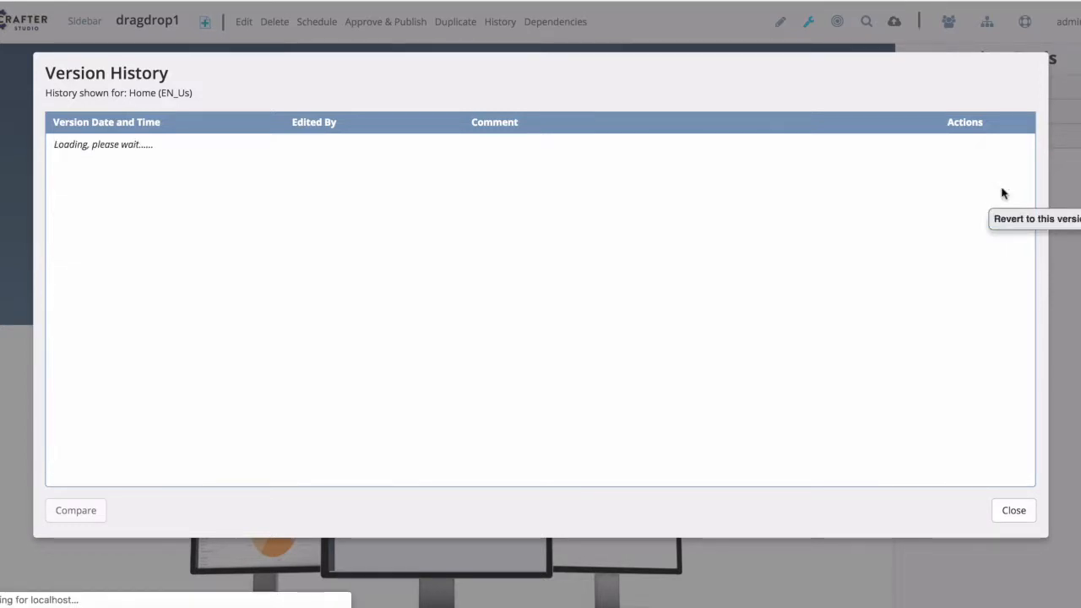
pyautogui.click(1014, 510)
pyautogui.tripleClick(460, 396)
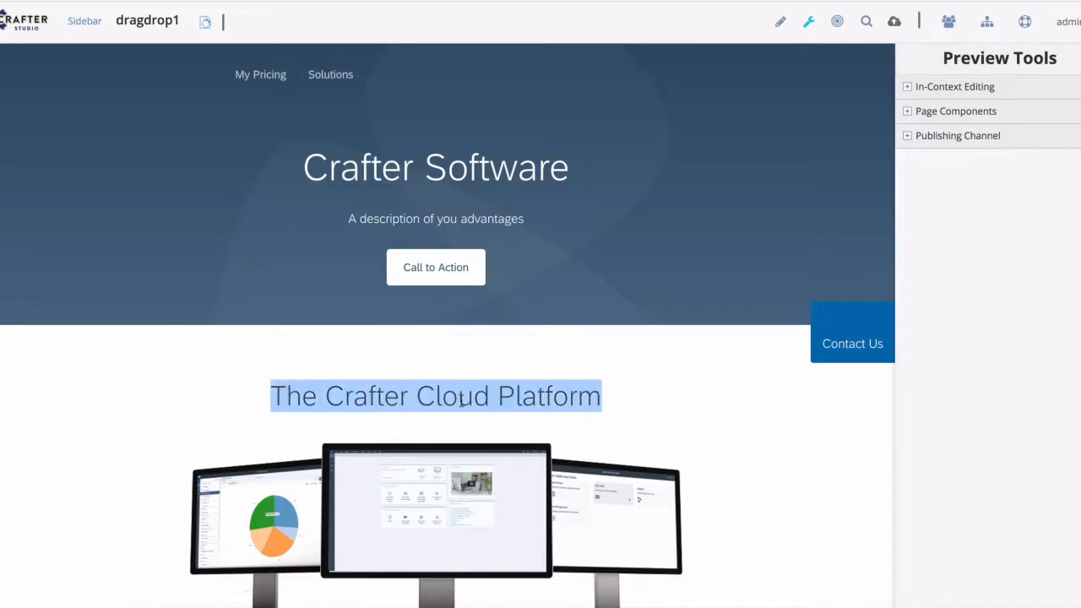
pyautogui.click(460, 399)
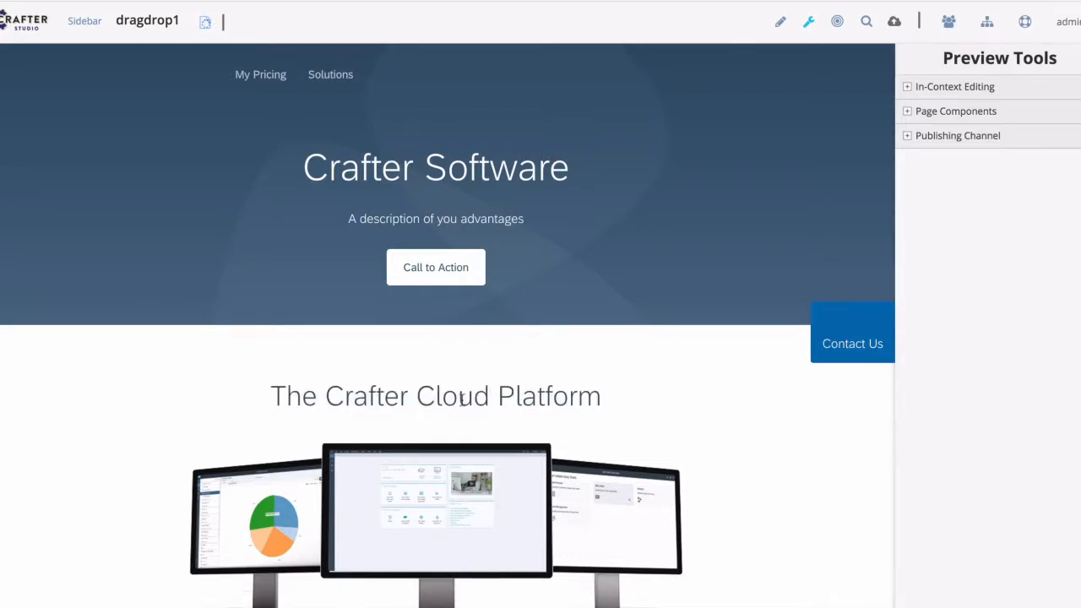
# - Start a new page under Home (EN_Us) using the "Page - Single" content type
pyautogui.click(84, 24)
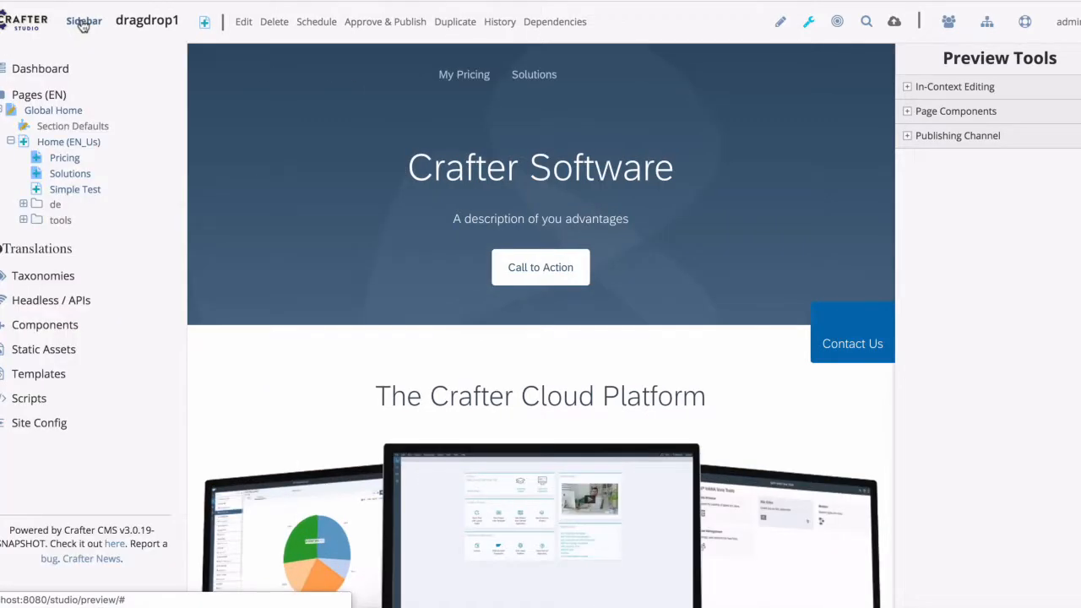
pyautogui.rightClick(68, 145)
pyautogui.click(81, 185)
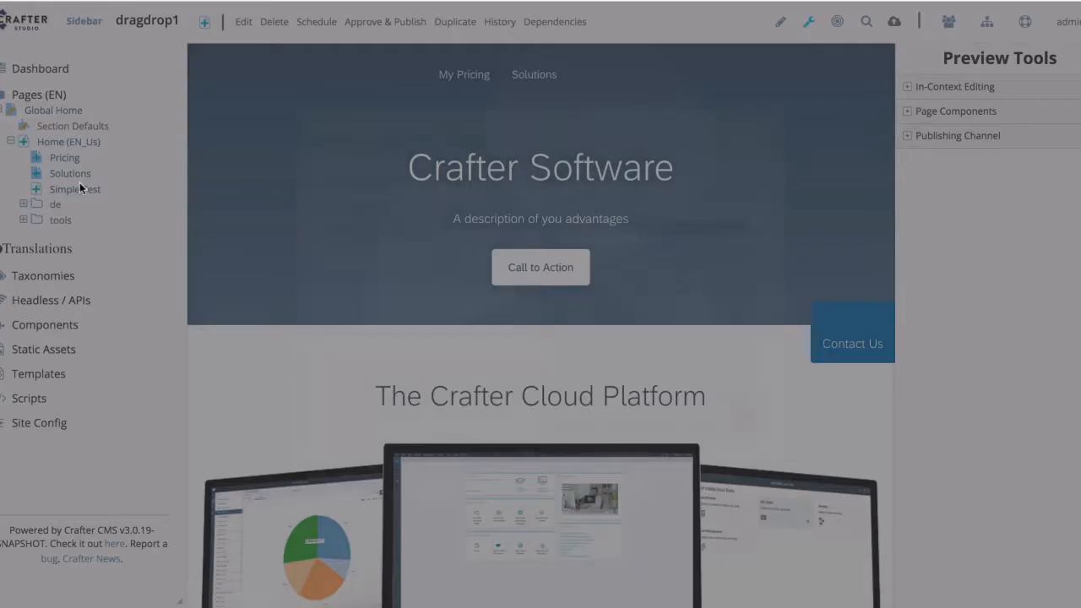
pyautogui.click(329, 242)
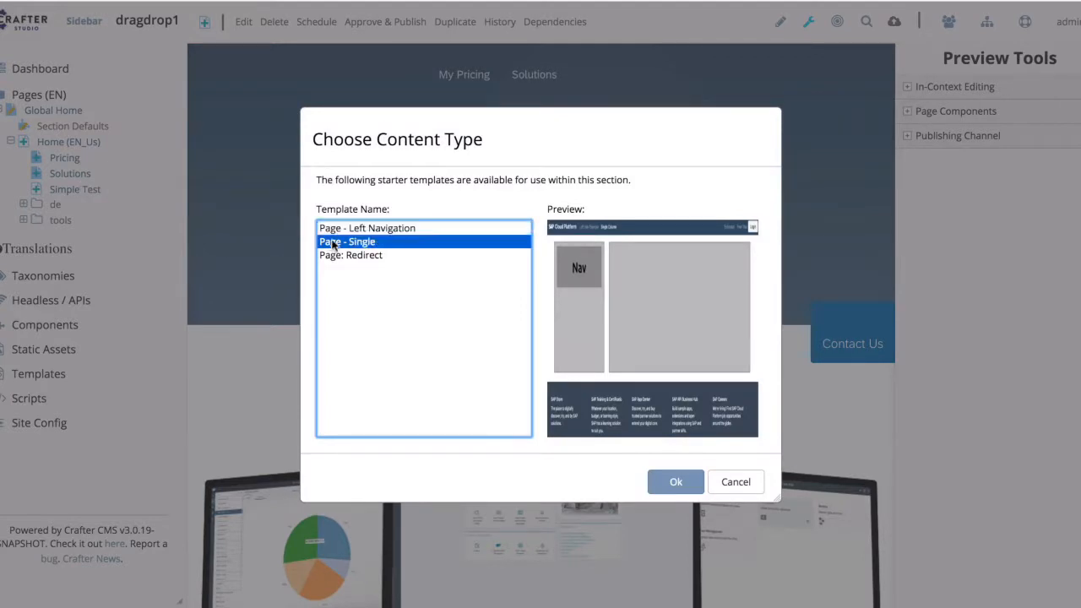
pyautogui.click(338, 256)
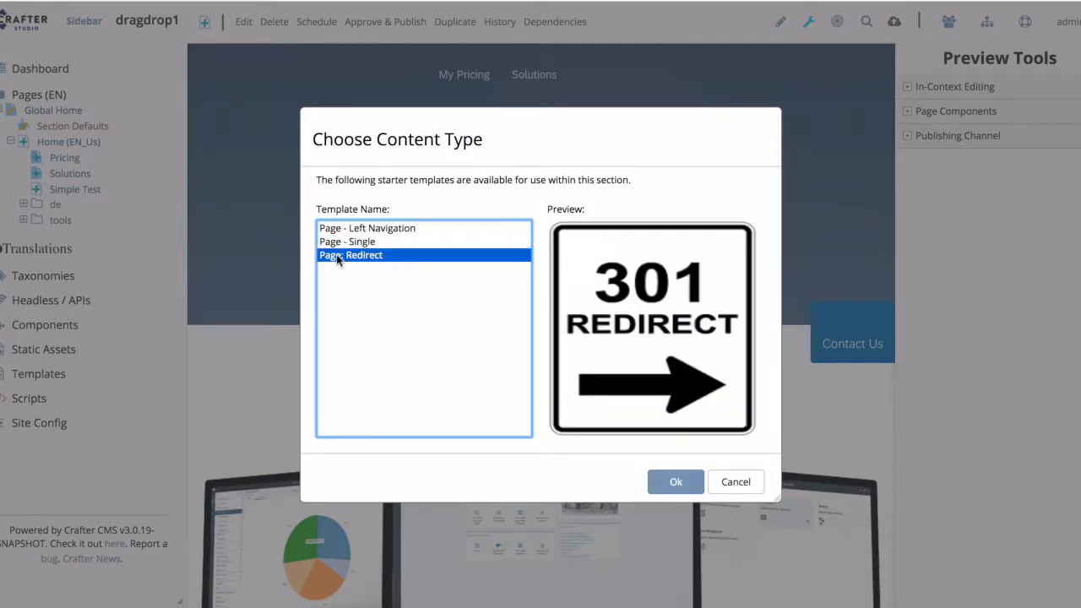
pyautogui.click(341, 242)
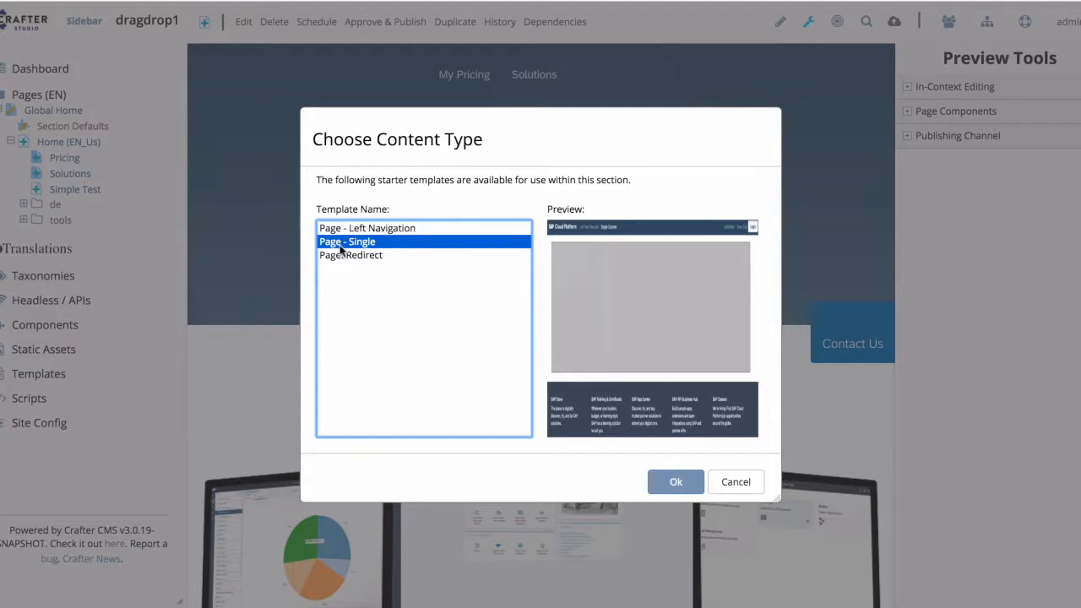
pyautogui.click(675, 481)
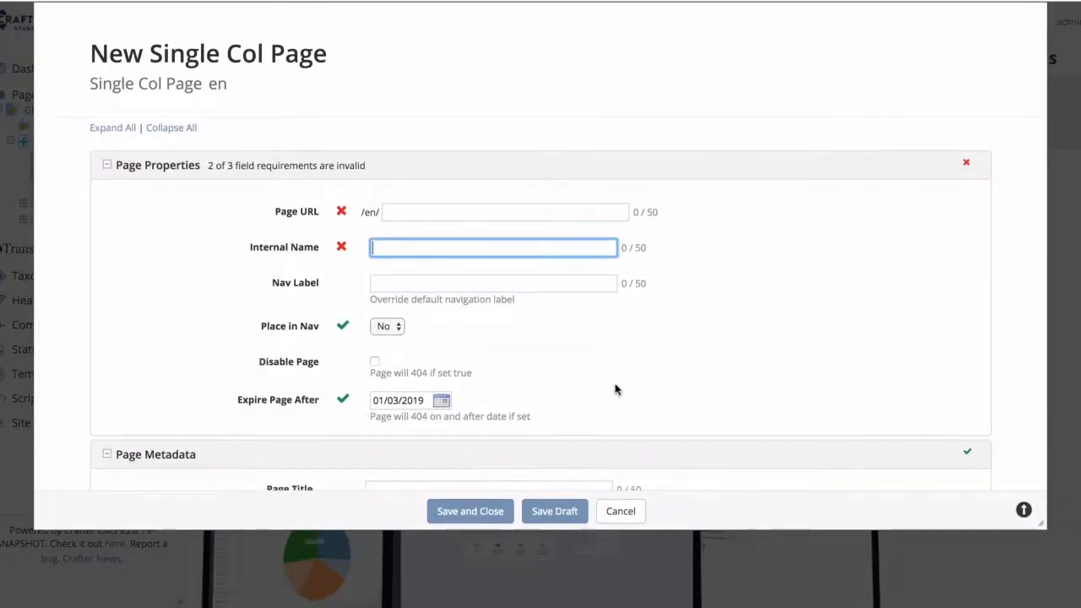
# - Set the page URL to "new-page", the internal name to "New Page" and the nav label to "My New Page"
pyautogui.scroll(-5, 614, 388)
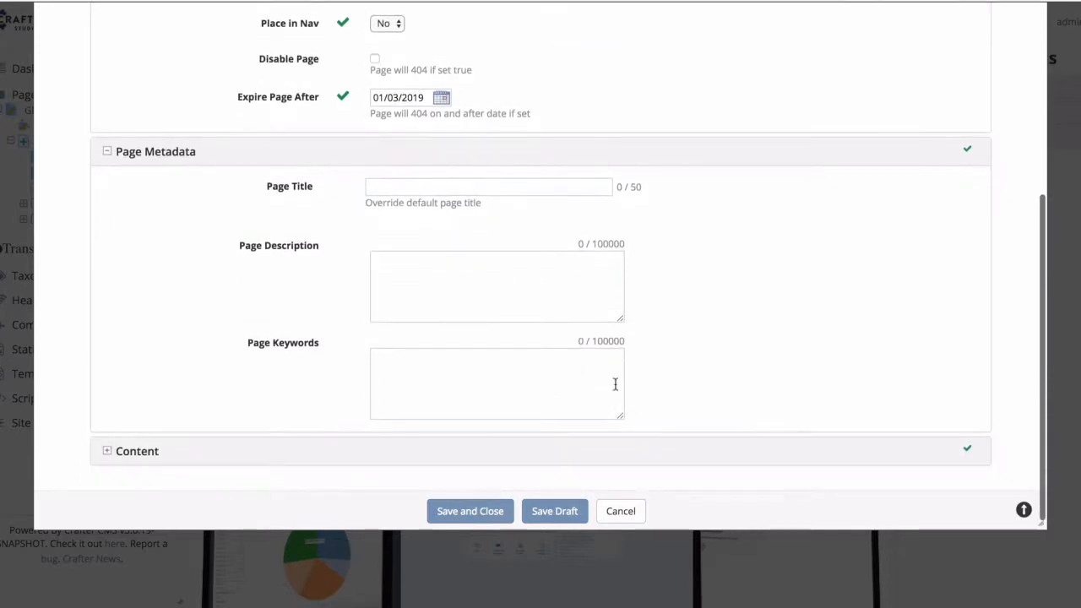
pyautogui.scroll(3, 614, 388)
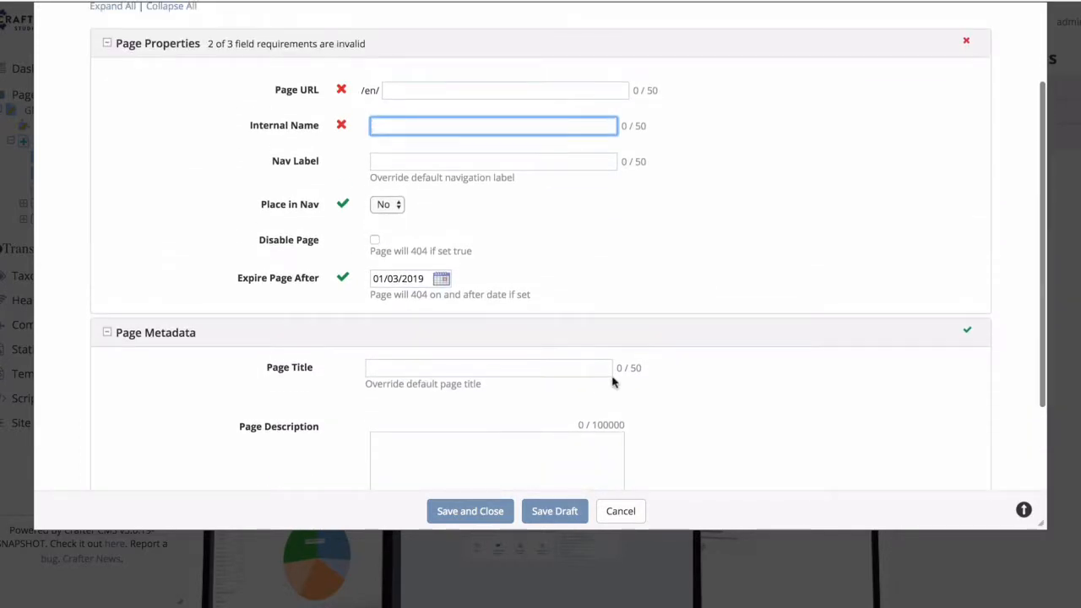
pyautogui.click(470, 90)
pyautogui.write('new-page')
pyautogui.press('Tab')
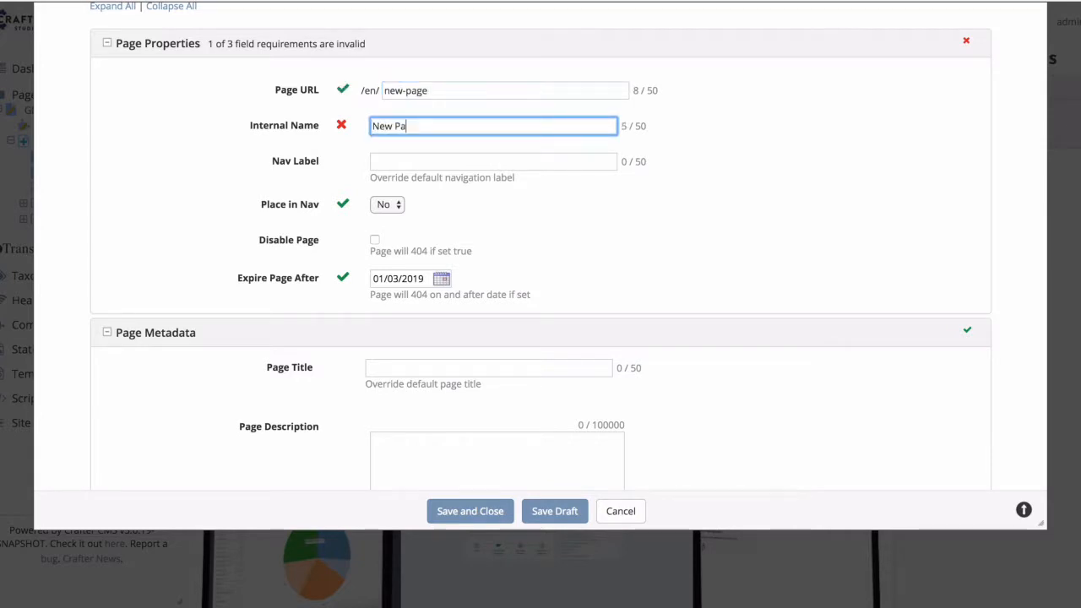
pyautogui.click(401, 160)
pyautogui.write('My ')
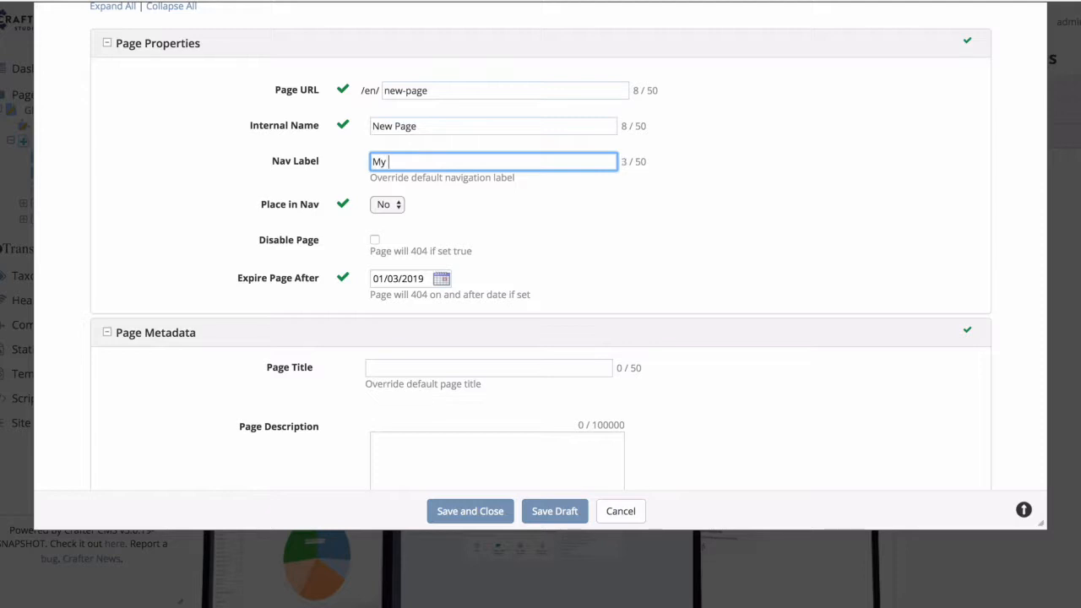
pyautogui.write('New Page')
pyautogui.click(424, 246)
# - Set Place in Nav to Yes for the new page, then save and close its form
pyautogui.scroll(-2, 424, 246)
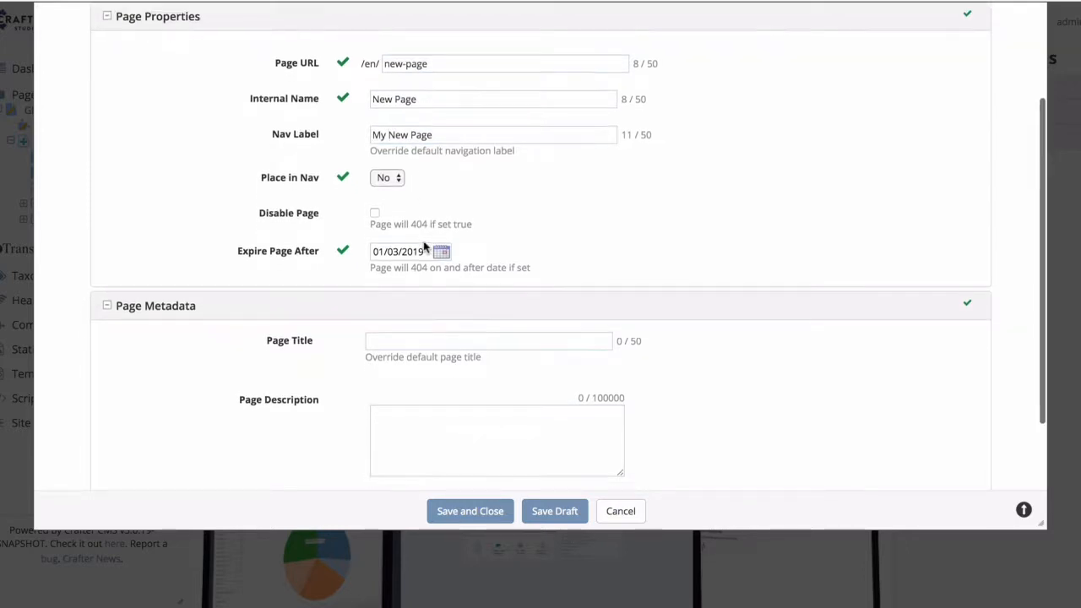
pyautogui.scroll(2, 422, 242)
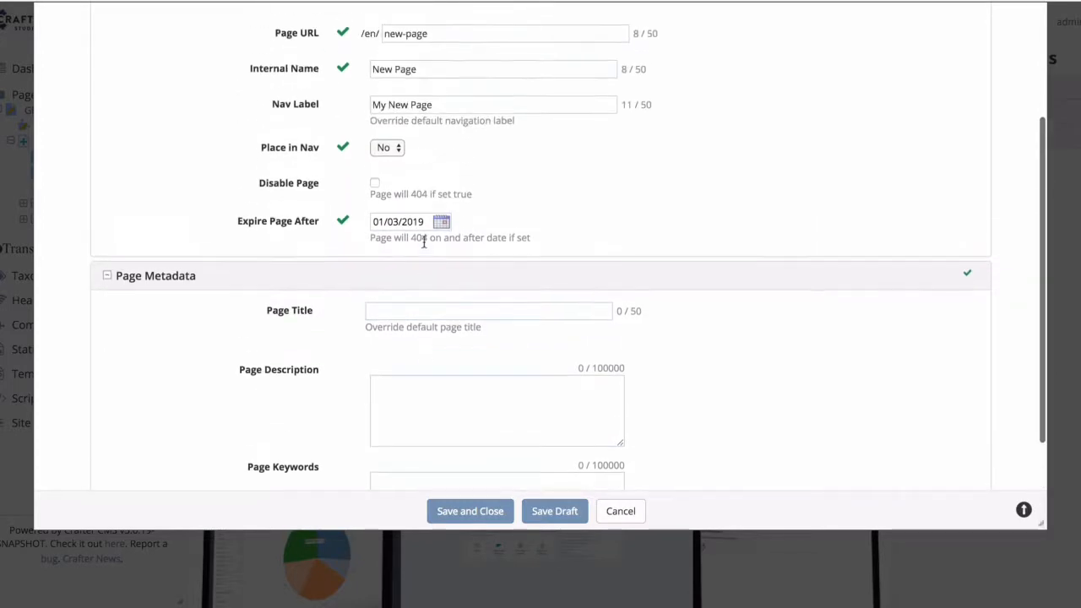
pyautogui.click(398, 170)
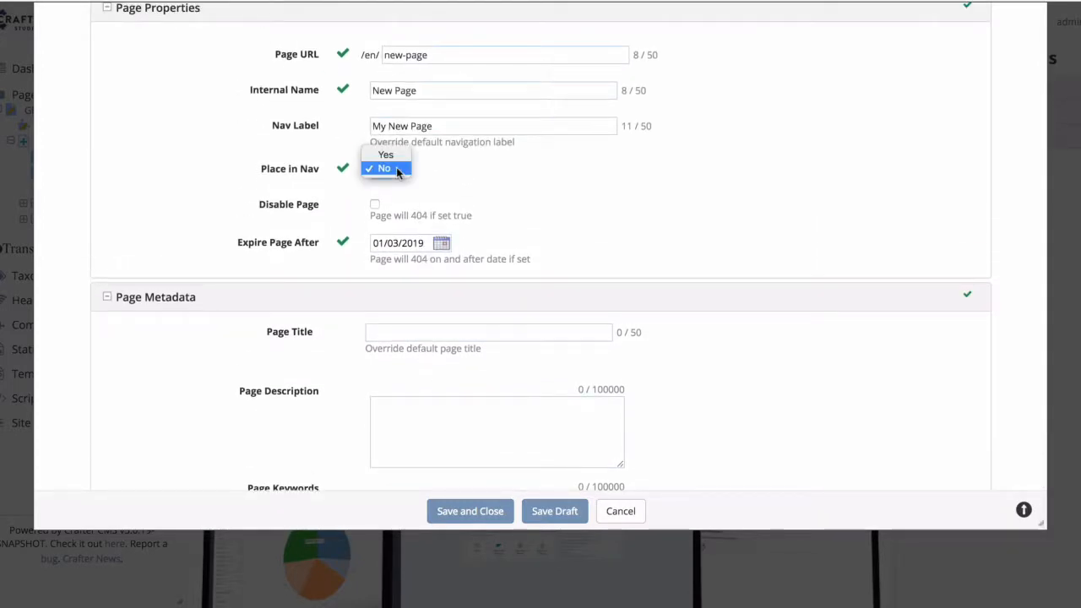
pyautogui.click(390, 153)
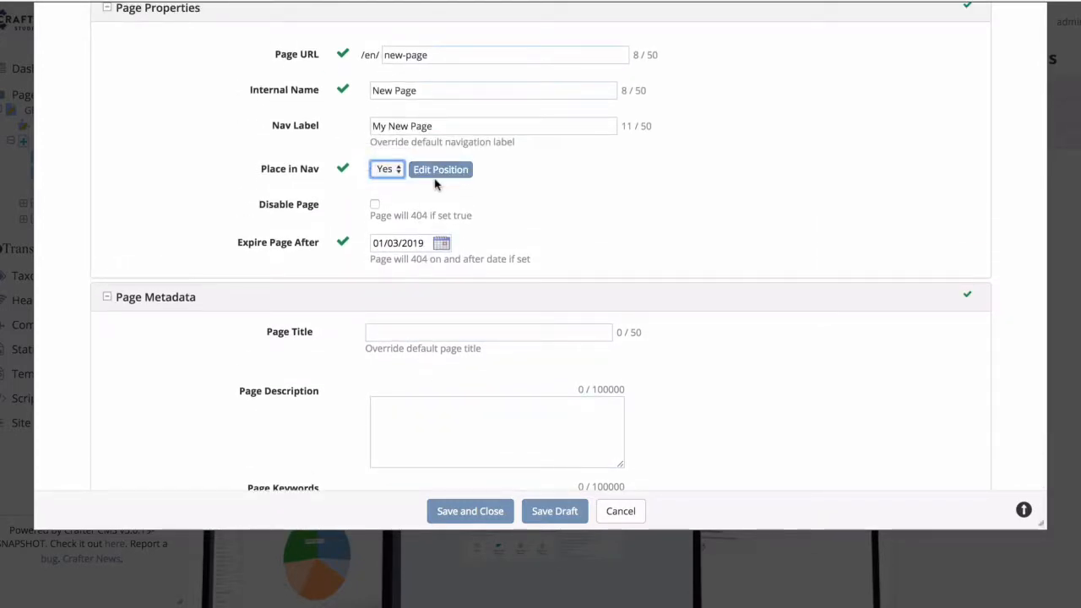
pyautogui.click(473, 511)
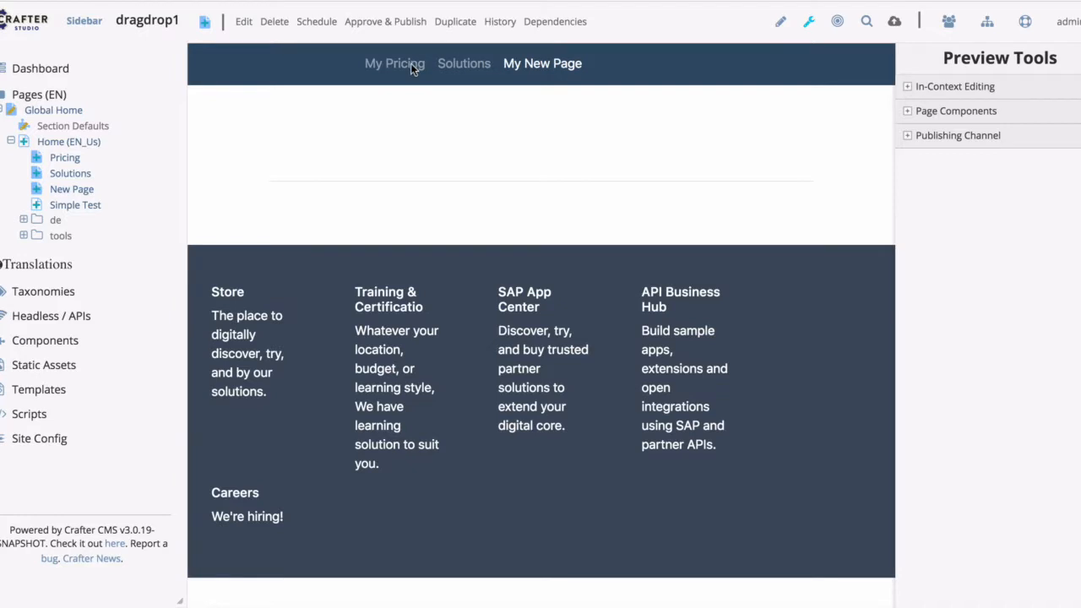
# - Move the new page above Pricing to first place in the navigation order and save the page
pyautogui.click(411, 64)
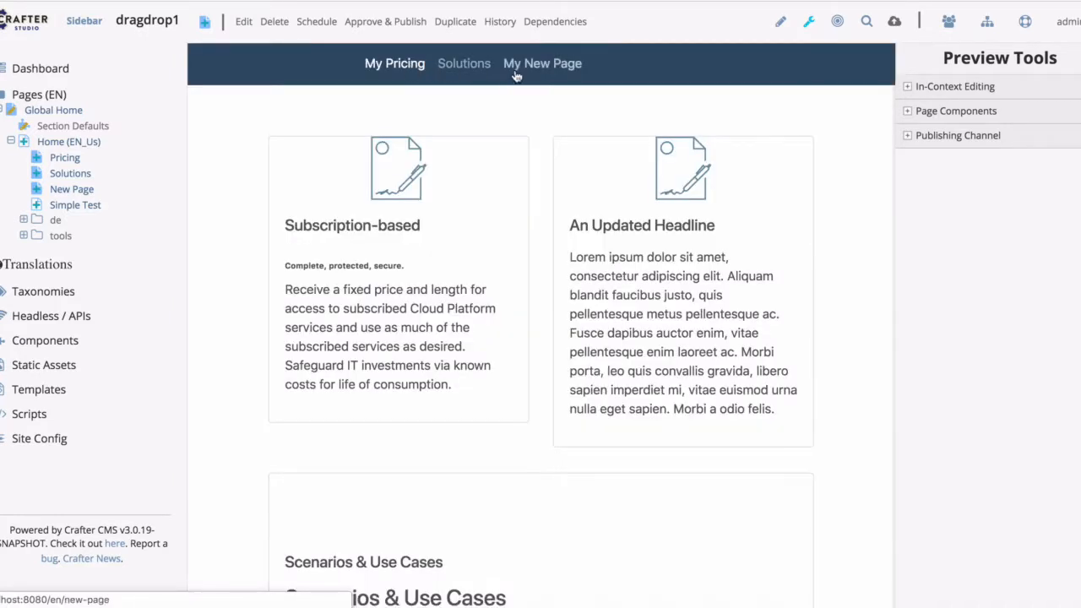
pyautogui.click(525, 68)
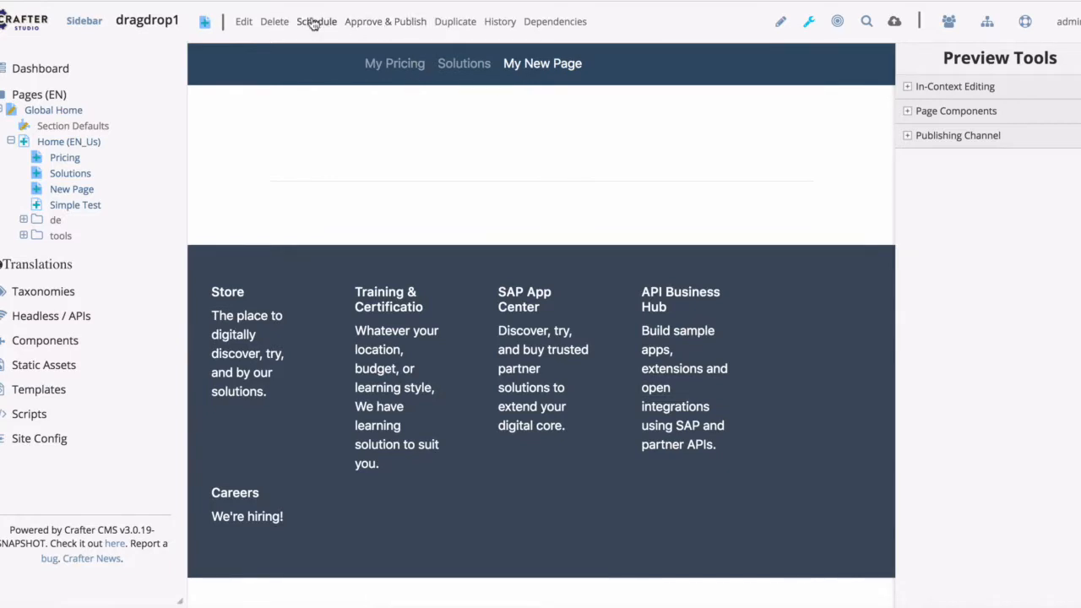
pyautogui.click(242, 21)
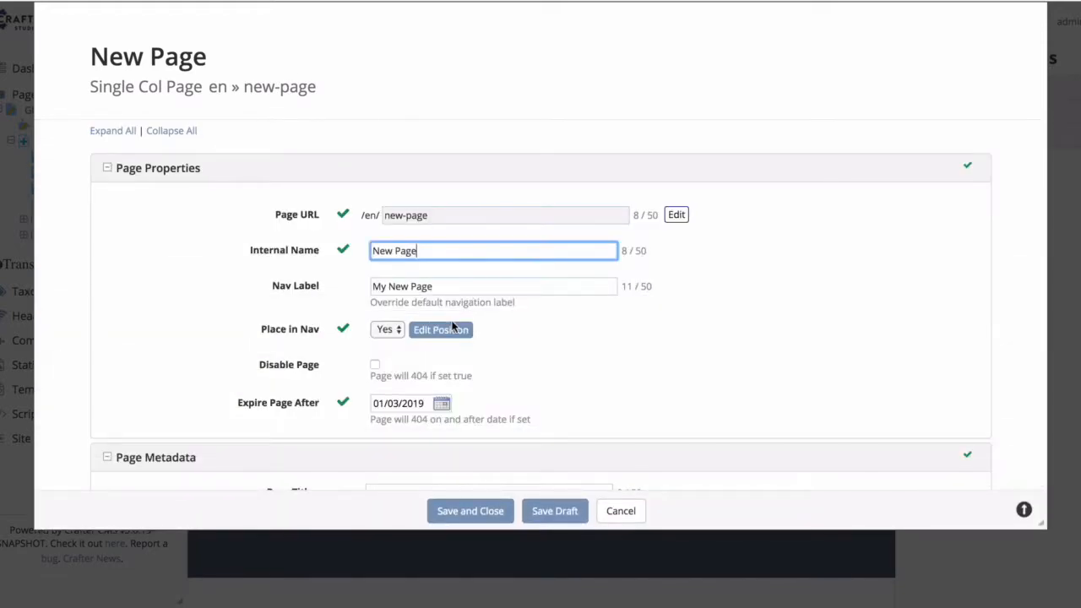
pyautogui.click(452, 330)
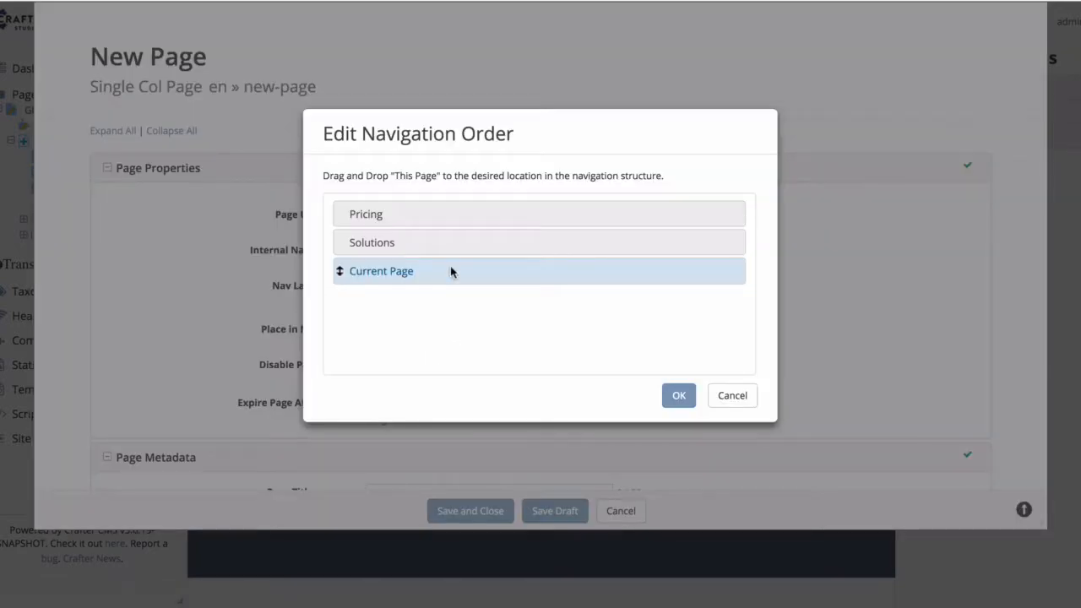
pyautogui.moveTo(452, 271); pyautogui.dragTo(448, 218)
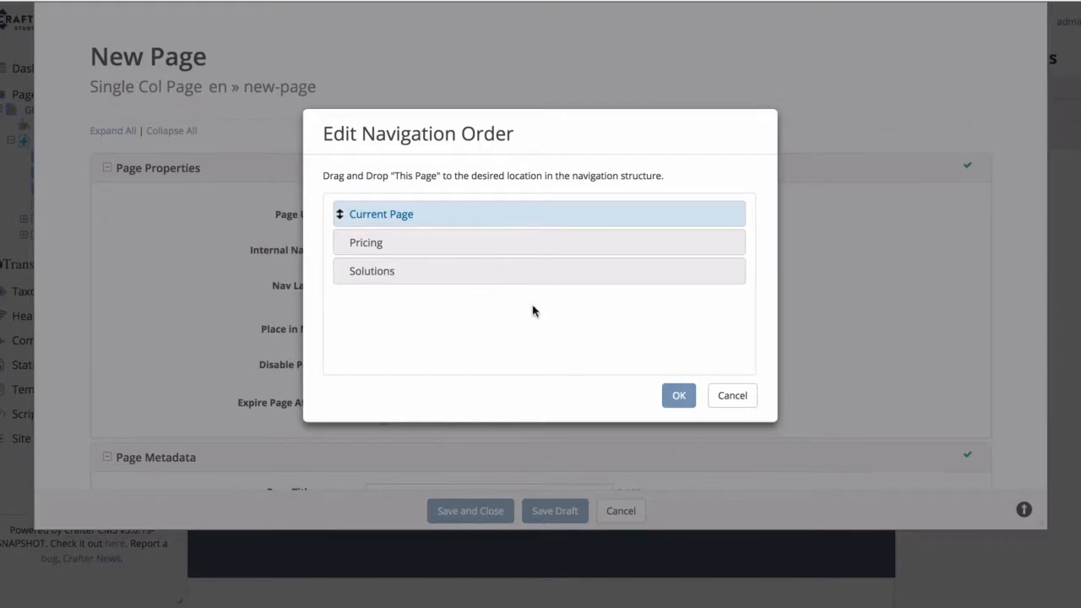
pyautogui.click(677, 402)
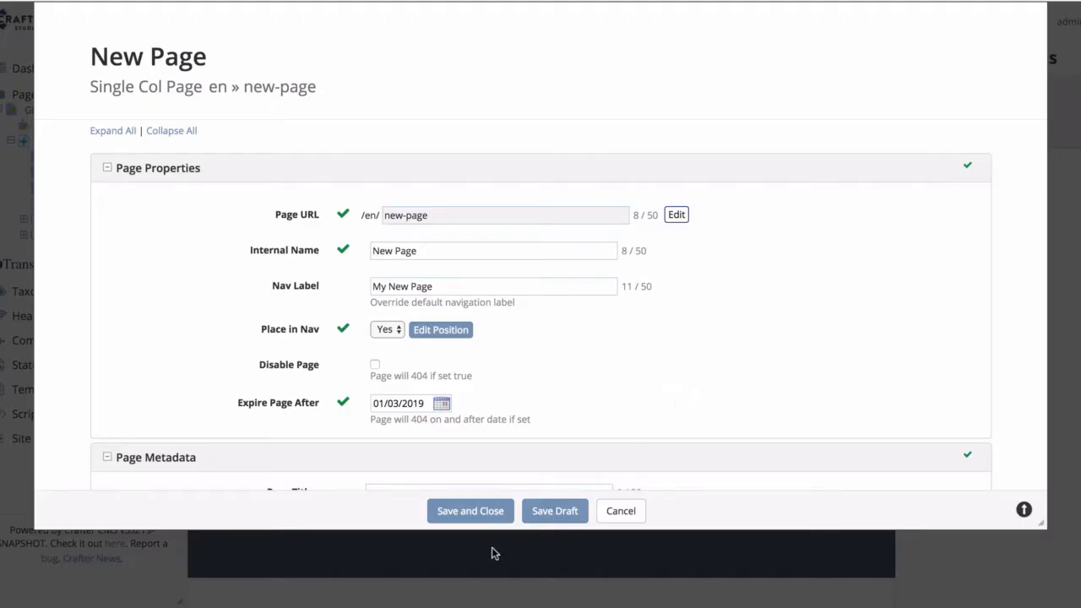
pyautogui.click(482, 512)
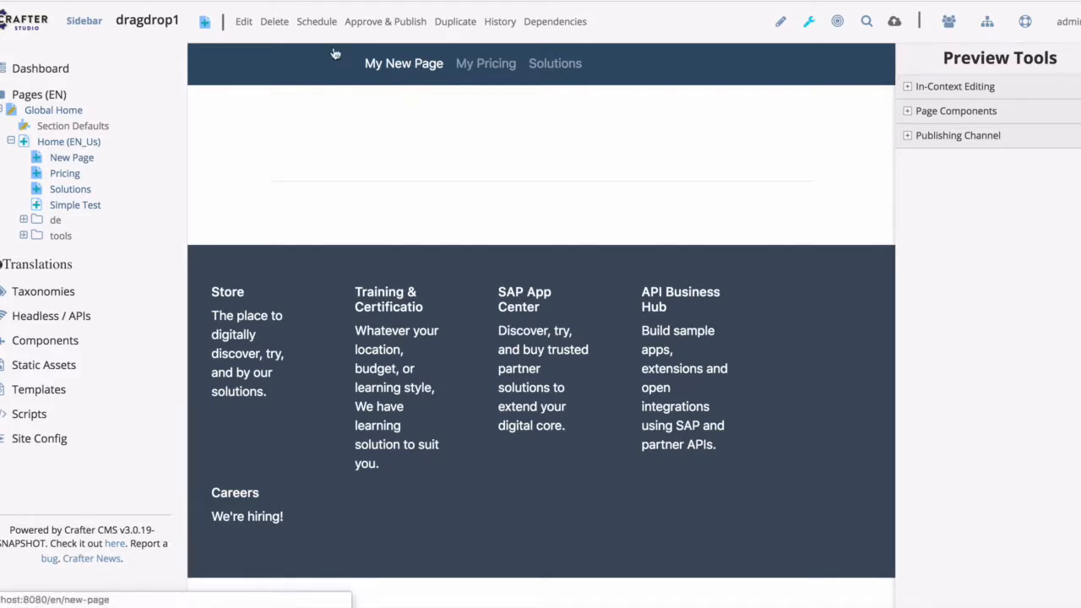
# - Change the new page's nav label to "New Page", then save and close its form
pyautogui.click(243, 21)
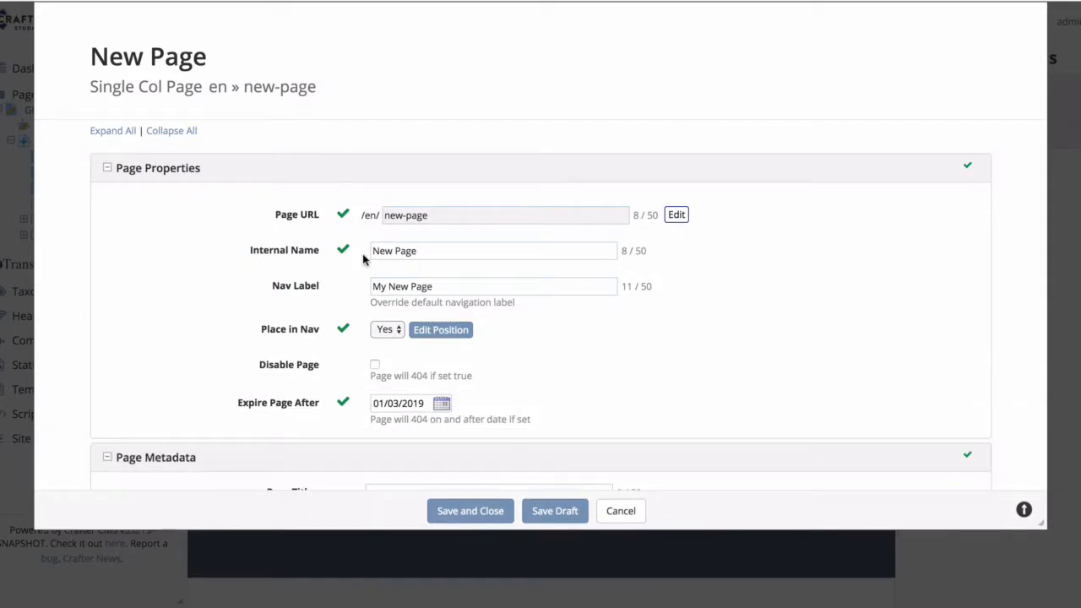
pyautogui.moveTo(386, 285); pyautogui.dragTo(350, 285)
pyautogui.press('BackSpace')
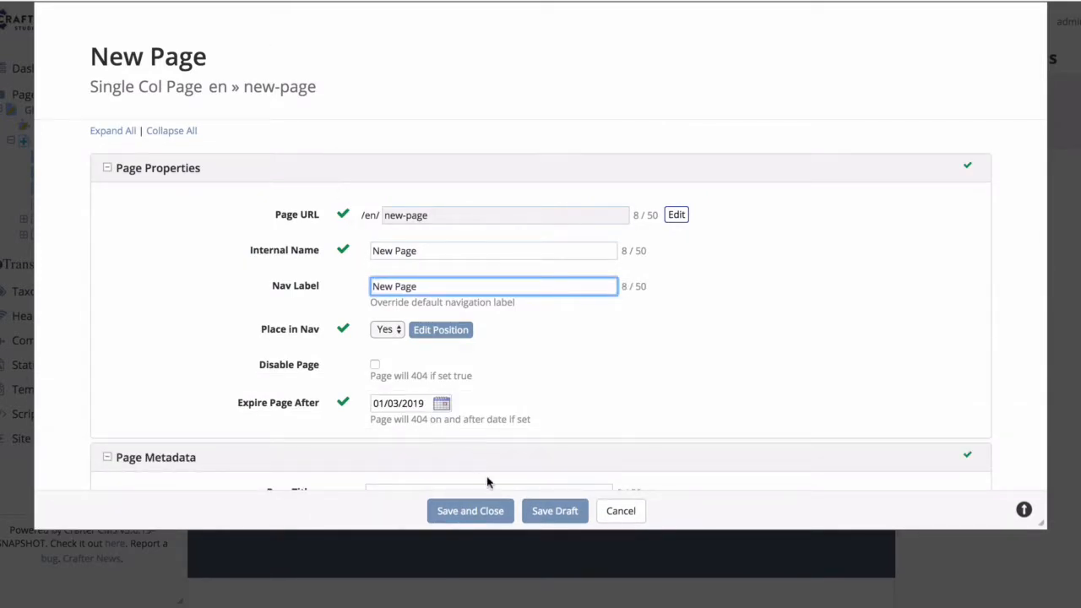
pyautogui.click(479, 510)
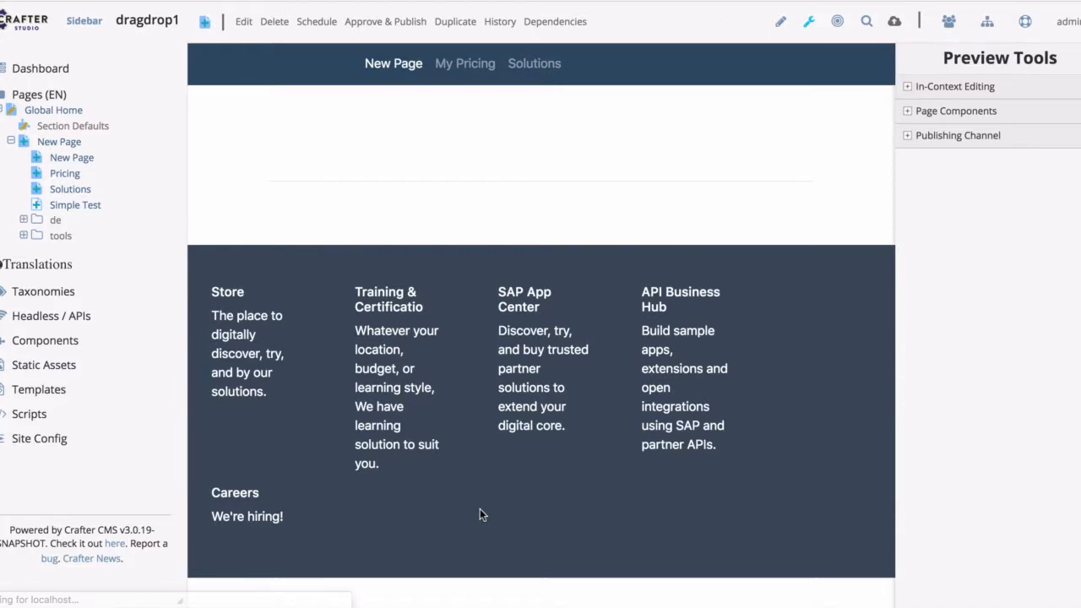
# - Disable the new page and set it to expire after 01/31/2019, then save and close the form
pyautogui.click(244, 26)
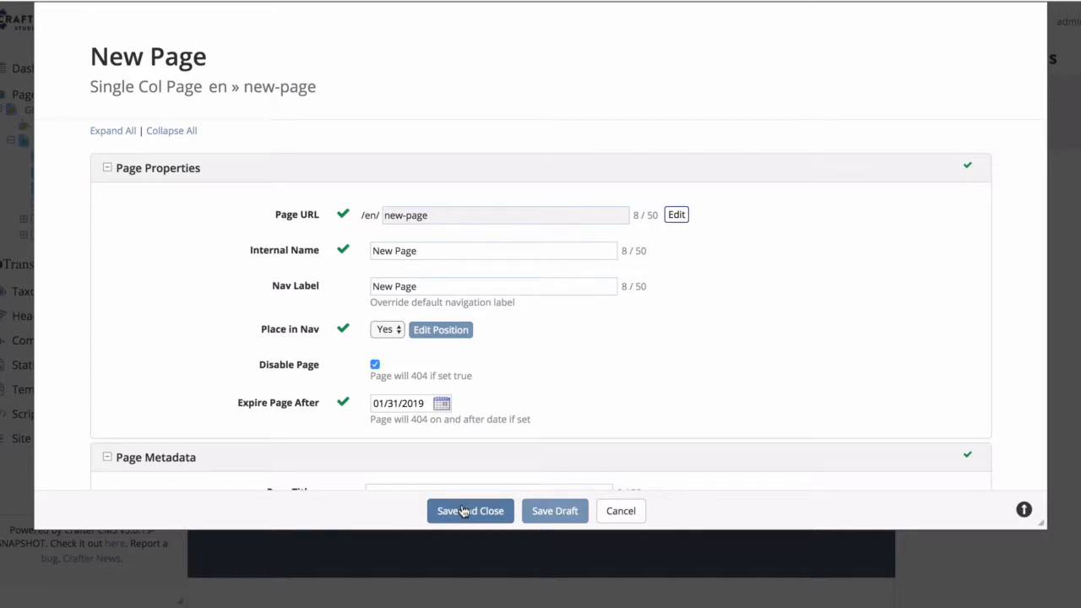
pyautogui.click(462, 510)
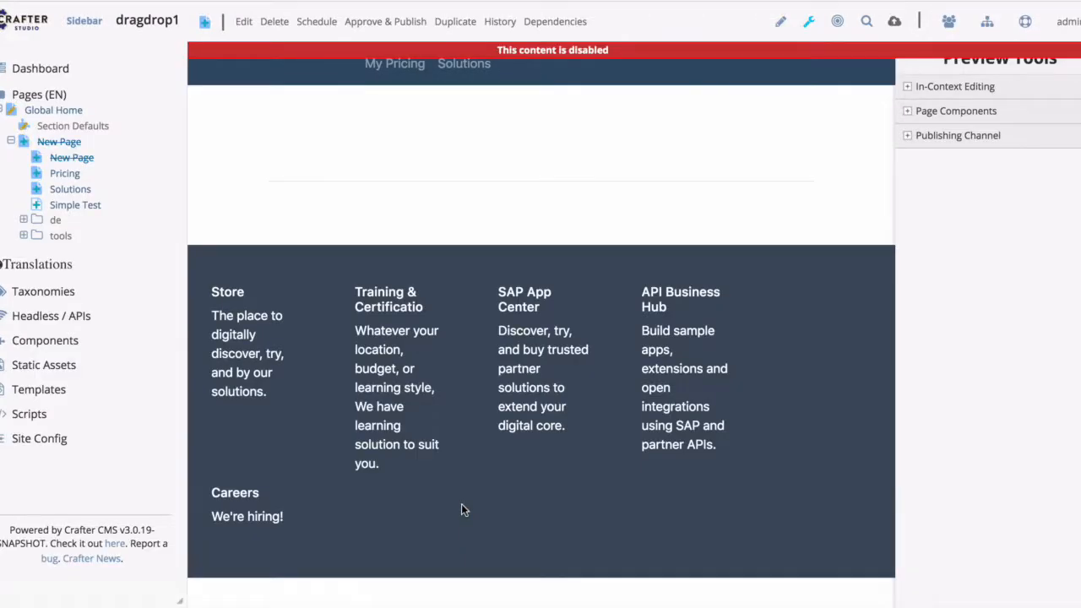
# - Re-enable the new page by turning off Disable Page, then save and close the form
pyautogui.click(243, 23)
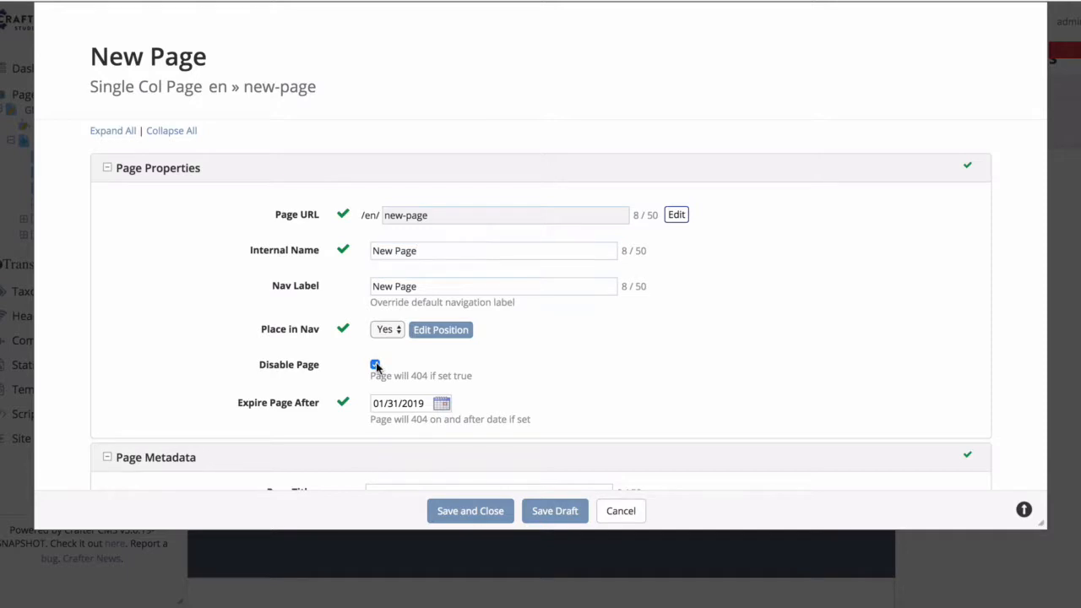
pyautogui.click(442, 403)
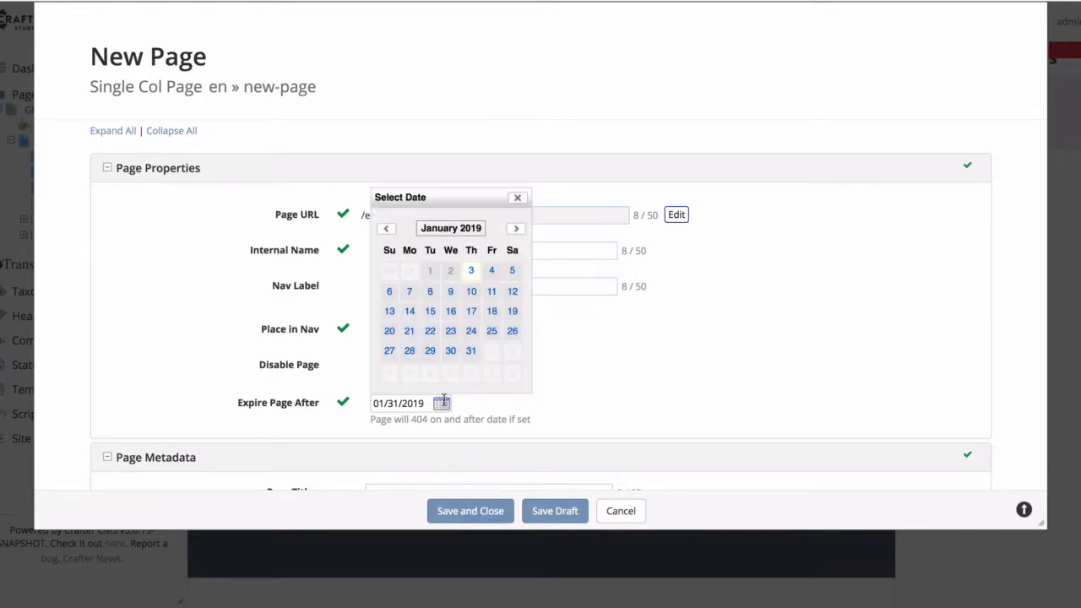
pyautogui.click(470, 510)
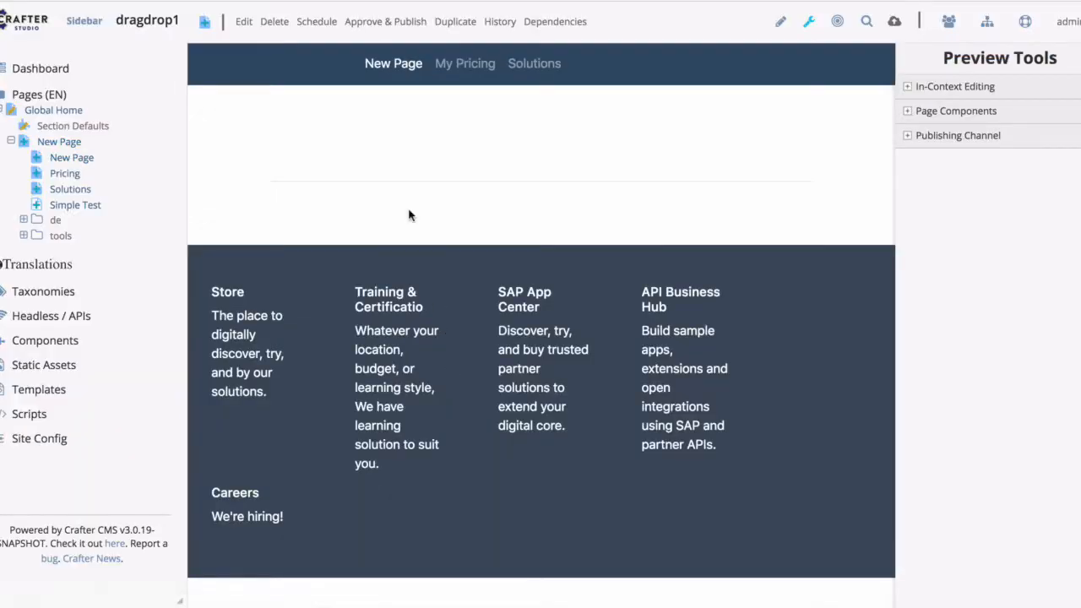
# - Hide the sidebar, open the page components for placement, and add a Section named "About Us" to the page's empty drop zone
pyautogui.click(82, 23)
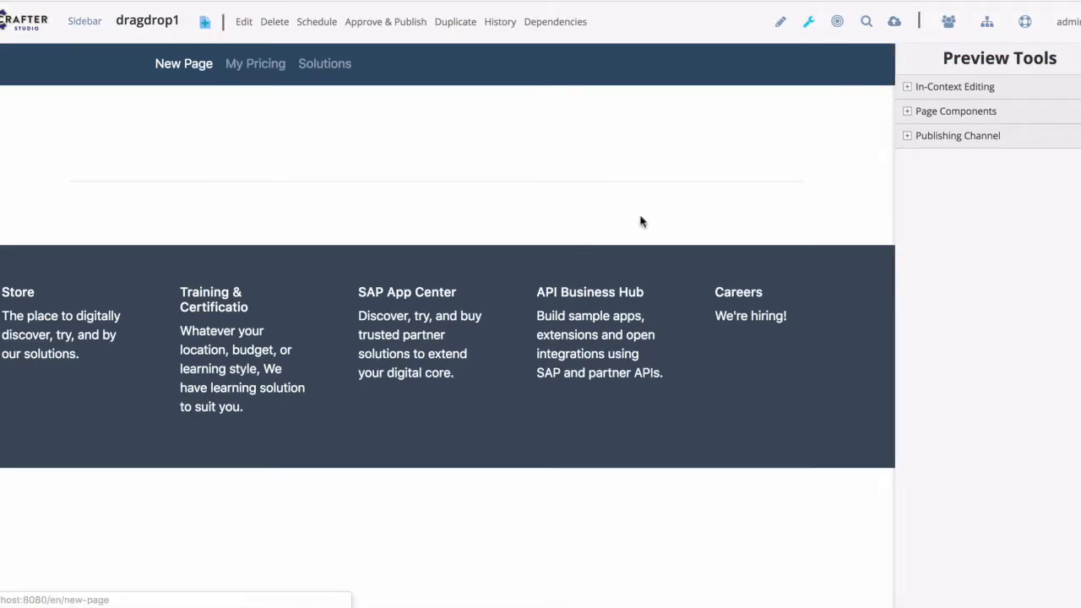
pyautogui.click(909, 113)
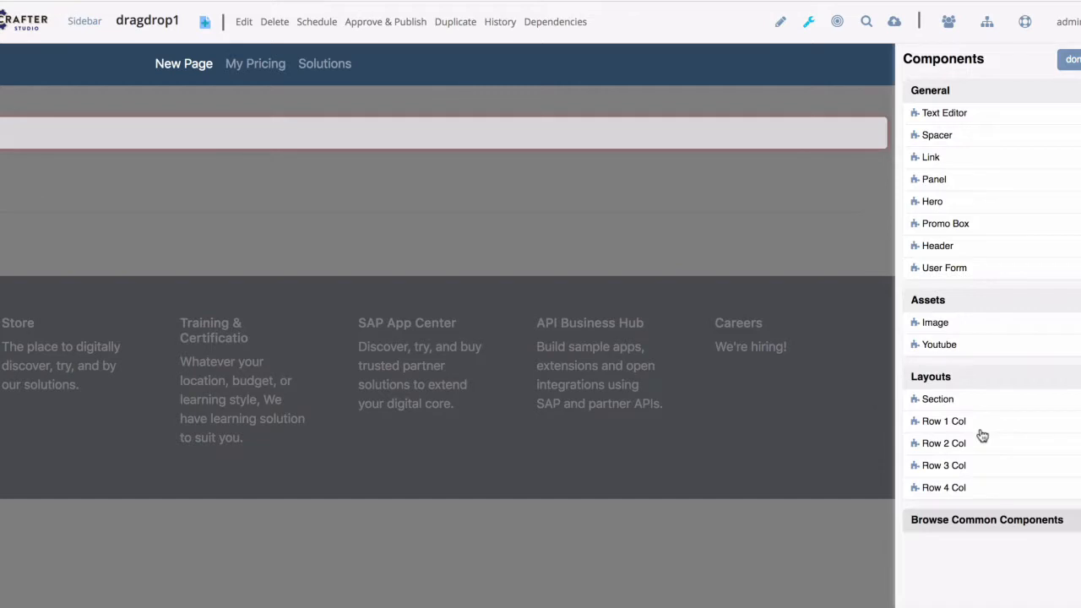
pyautogui.moveTo(944, 400); pyautogui.dragTo(547, 133)
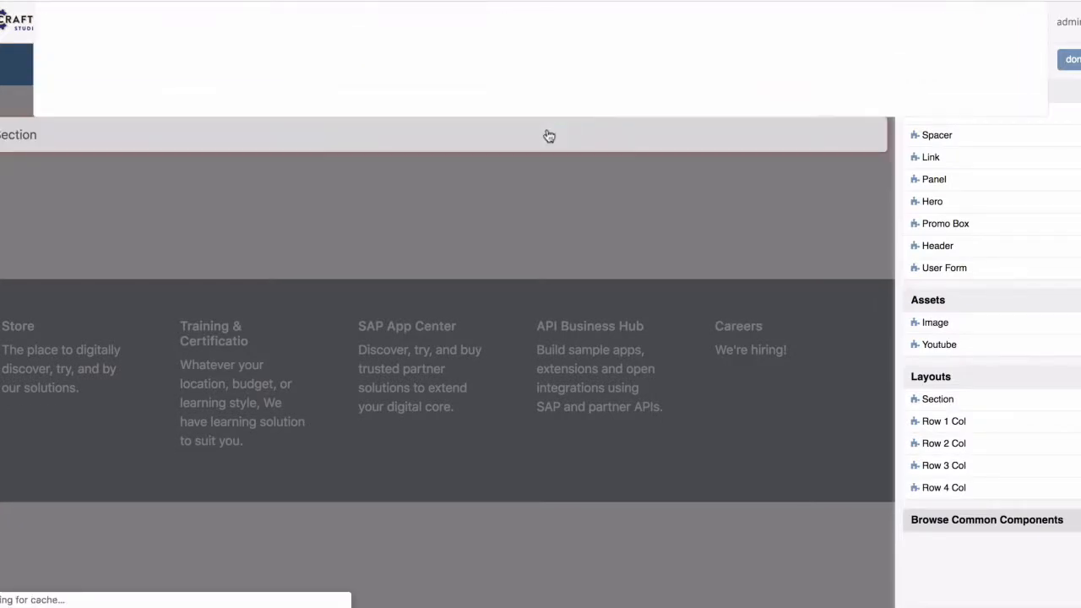
pyautogui.tripleClick(476, 225)
pyautogui.write('Abo')
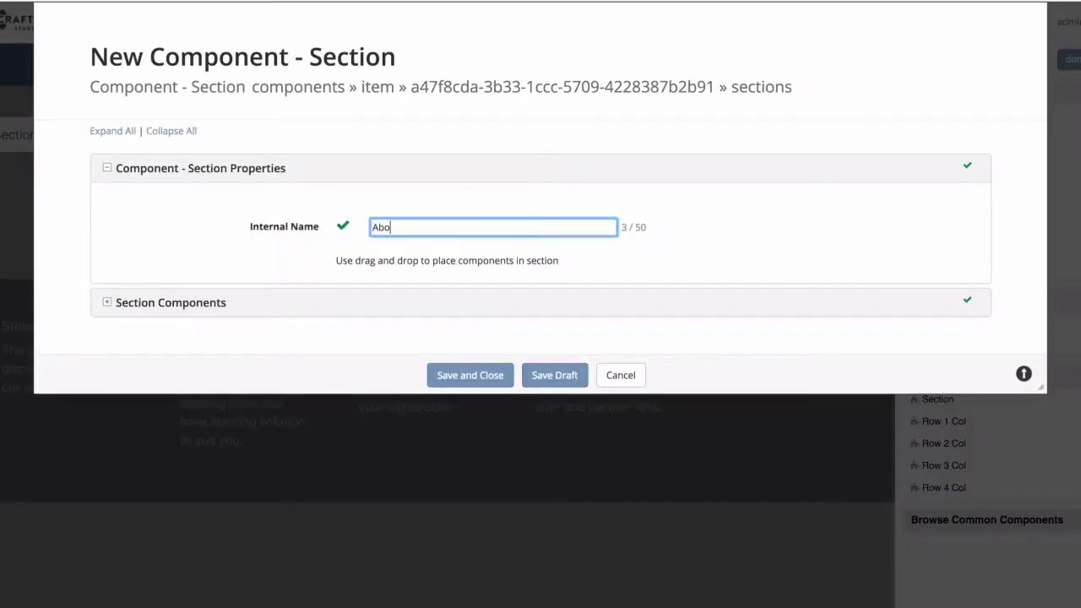
pyautogui.write('ut Us')
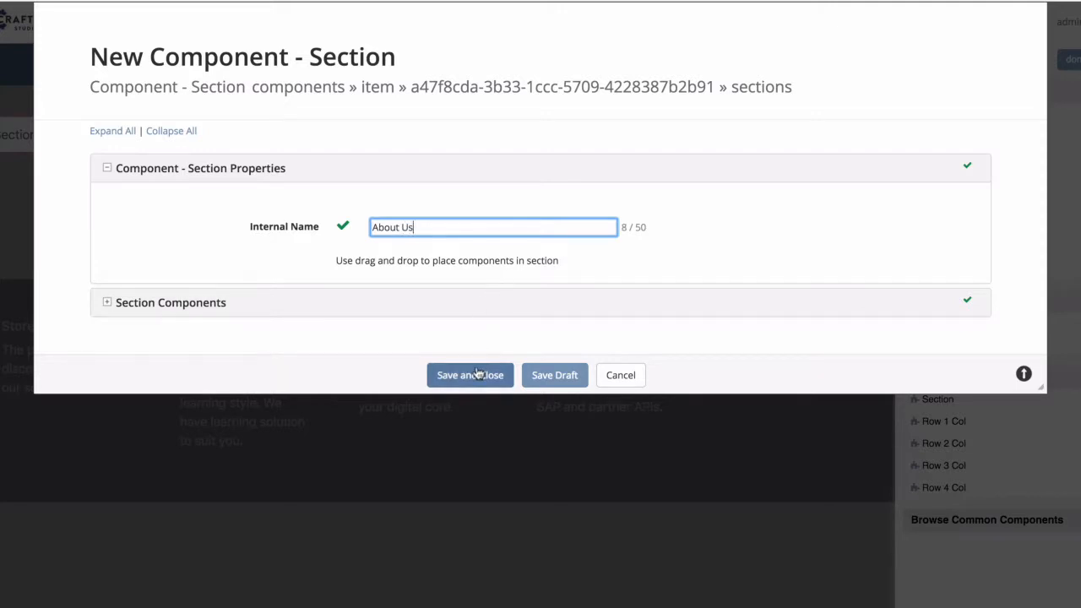
pyautogui.click(474, 375)
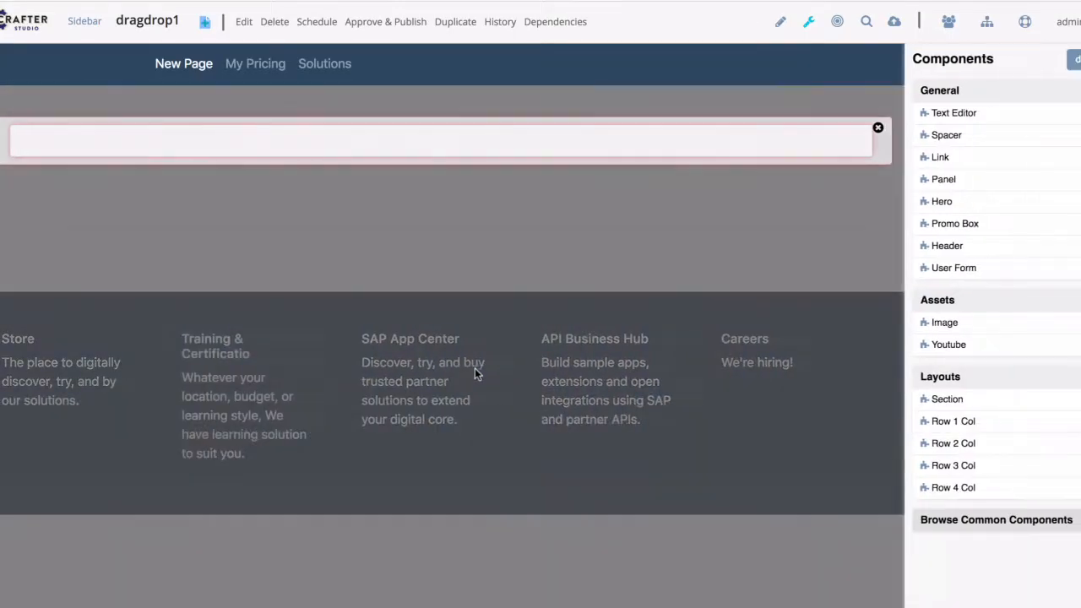
# - Add a second Section named "Our Mission" below the first section and save it
pyautogui.moveTo(944, 398); pyautogui.dragTo(846, 175)
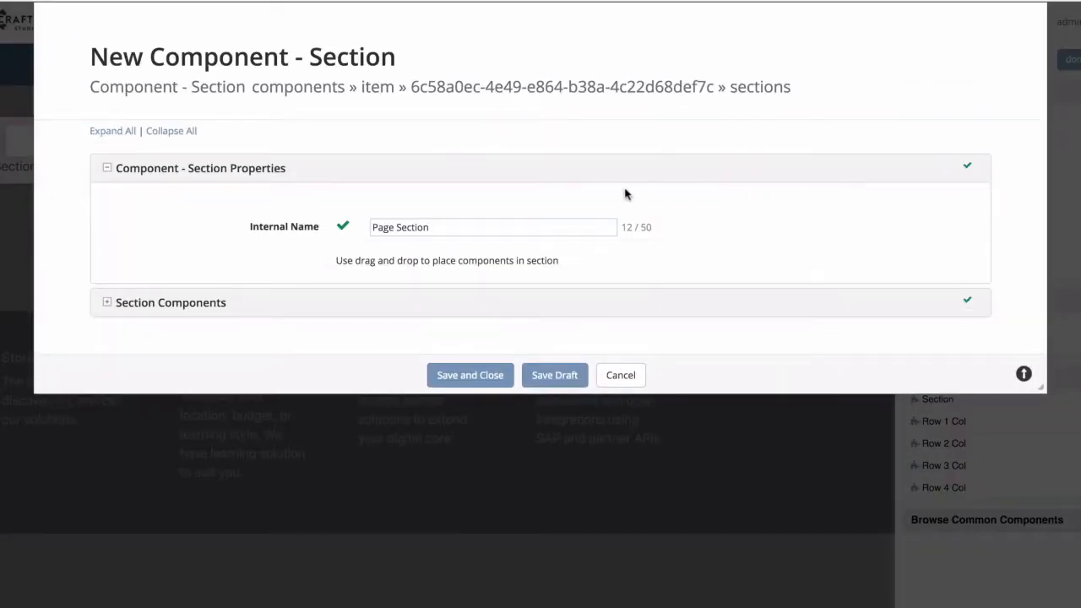
pyautogui.hotkey('ctrl', 'shift', 'Left')
pyautogui.hotkey('ctrl', 'shift', 'Left')
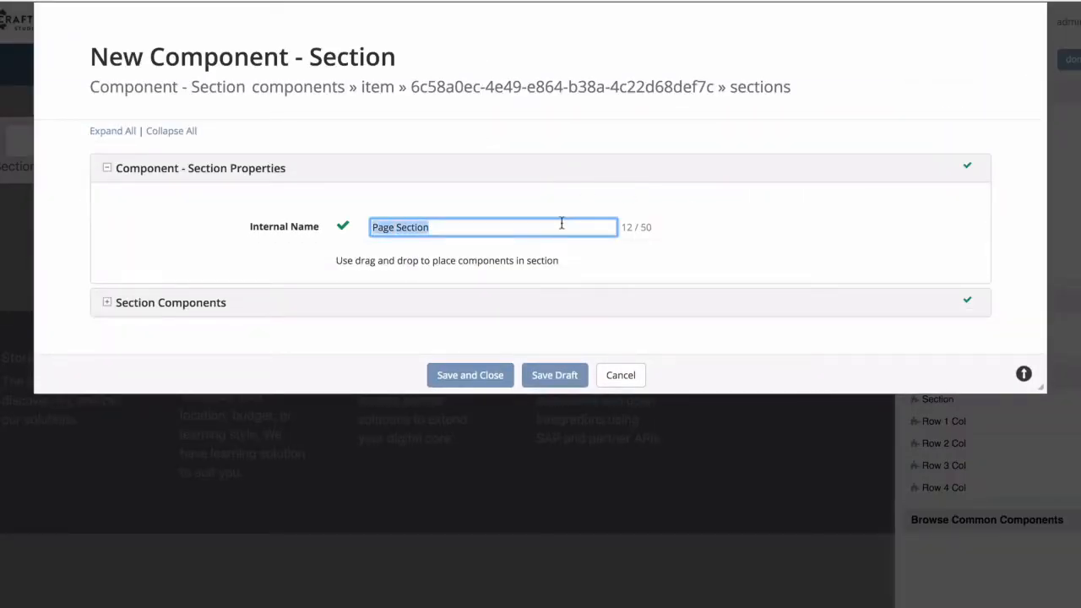
pyautogui.write('Our Mission')
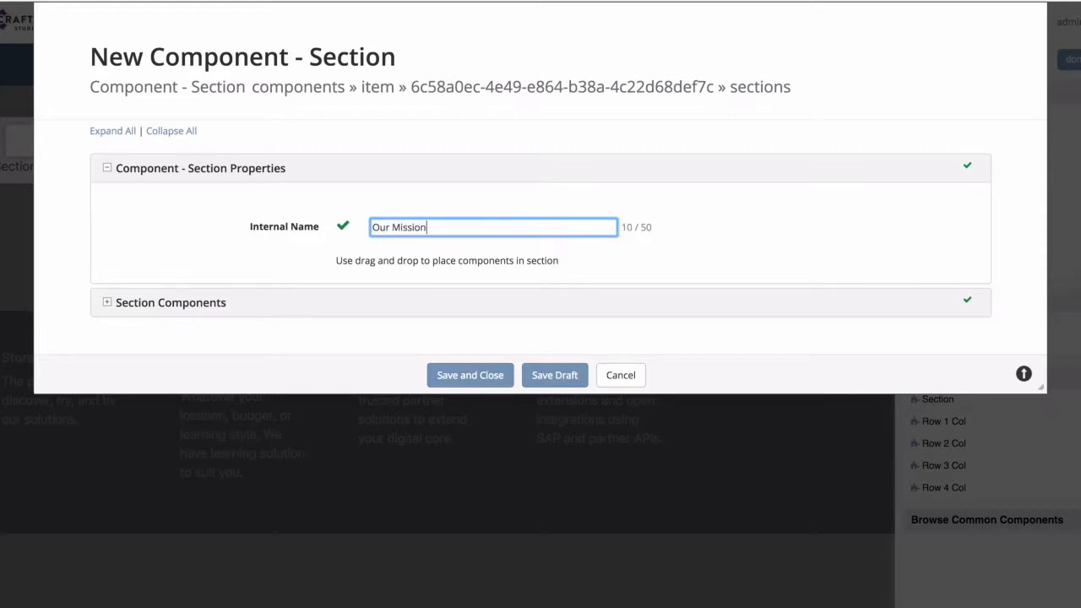
pyautogui.click(467, 377)
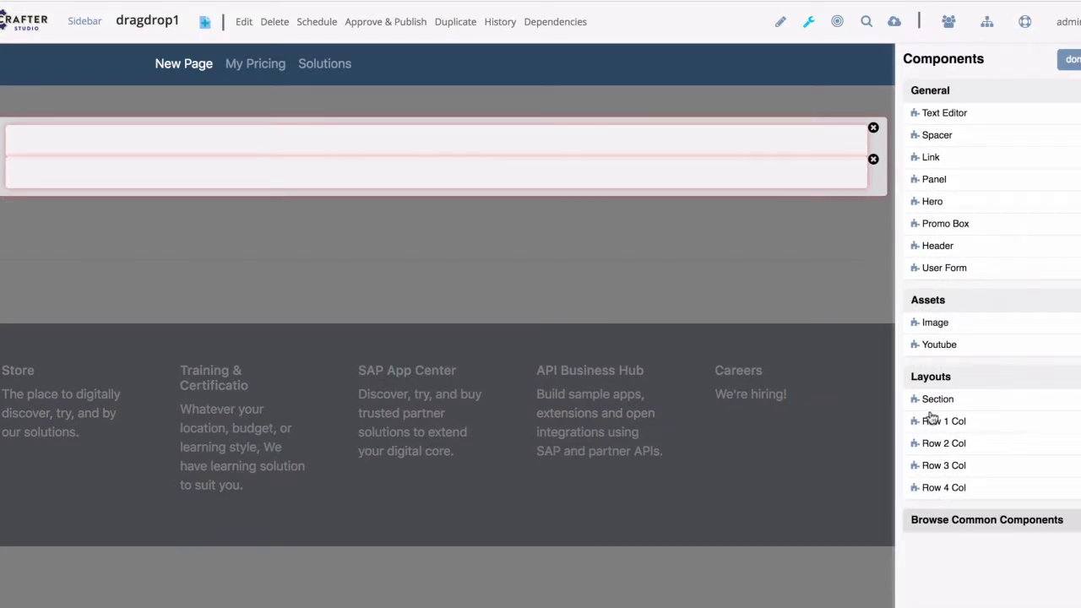
# - Add a third Section named "Our Community" beneath the other two sections and save it
pyautogui.moveTo(939, 405); pyautogui.dragTo(871, 205)
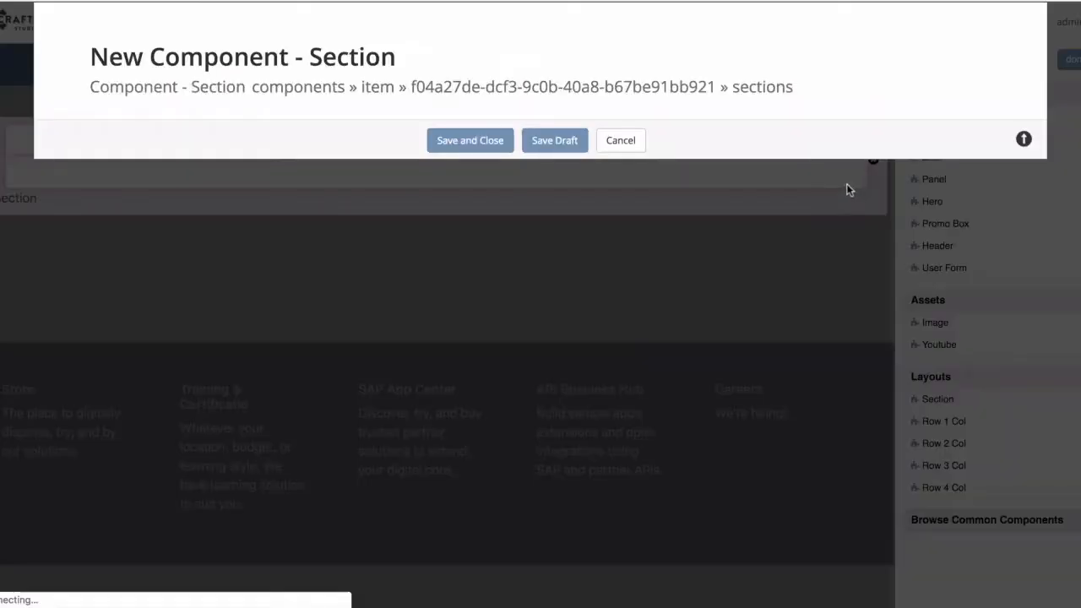
pyautogui.tripleClick(510, 227)
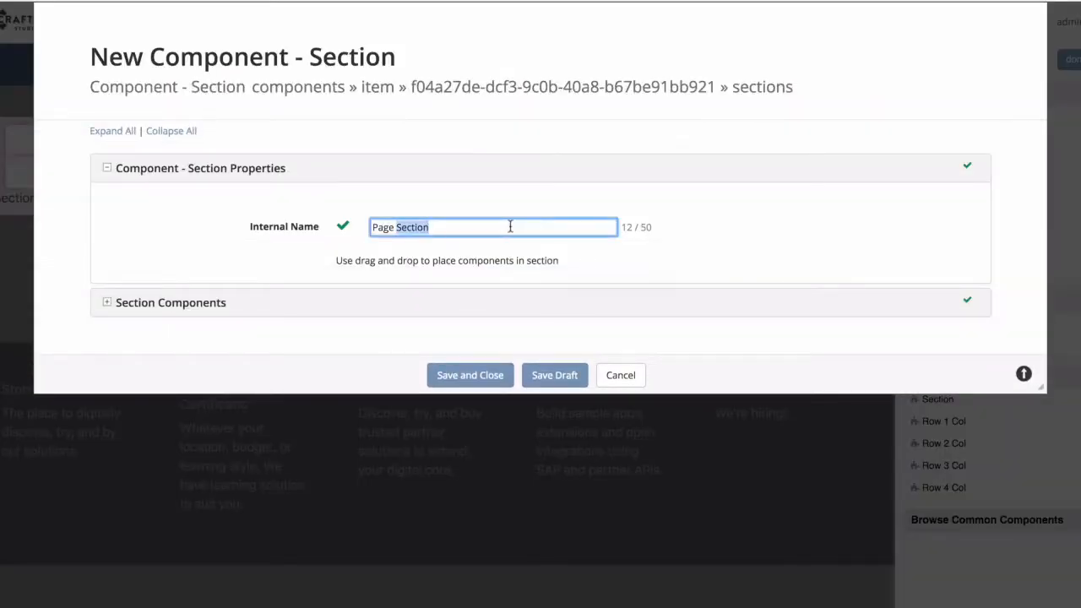
pyautogui.write('Our Community')
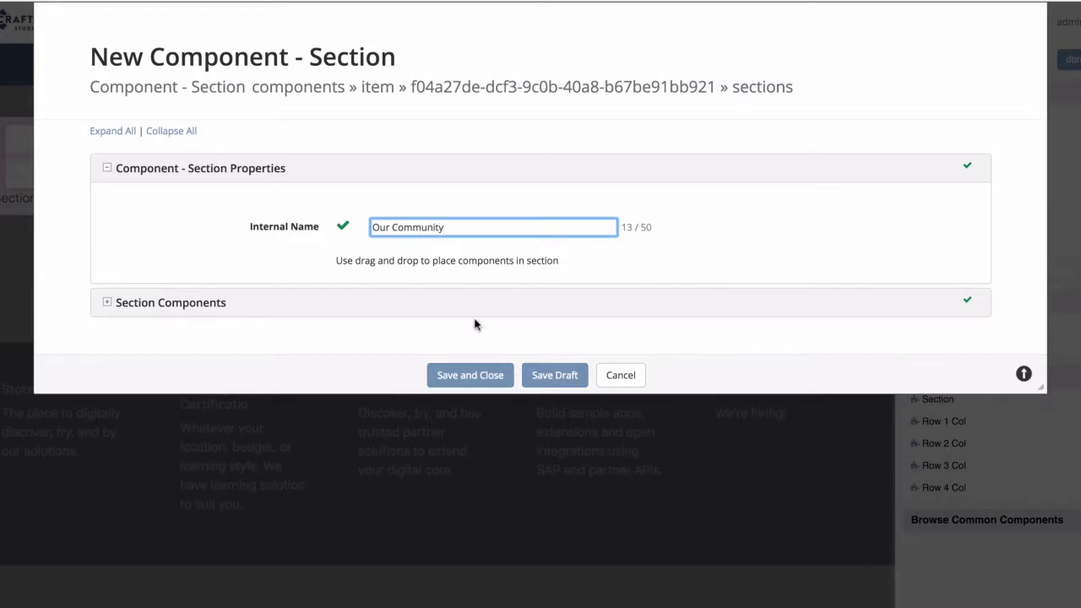
pyautogui.click(470, 376)
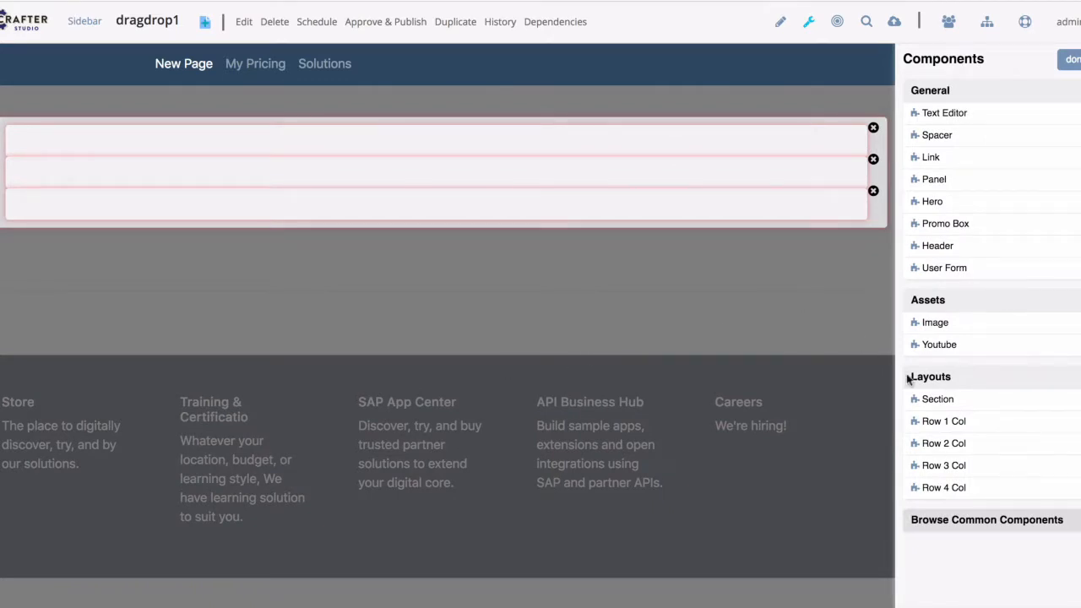
# - Add a Row 1 Col to the first section and a Row 2 Col above it, keeping the default internal names
pyautogui.moveTo(941, 428); pyautogui.dragTo(723, 145)
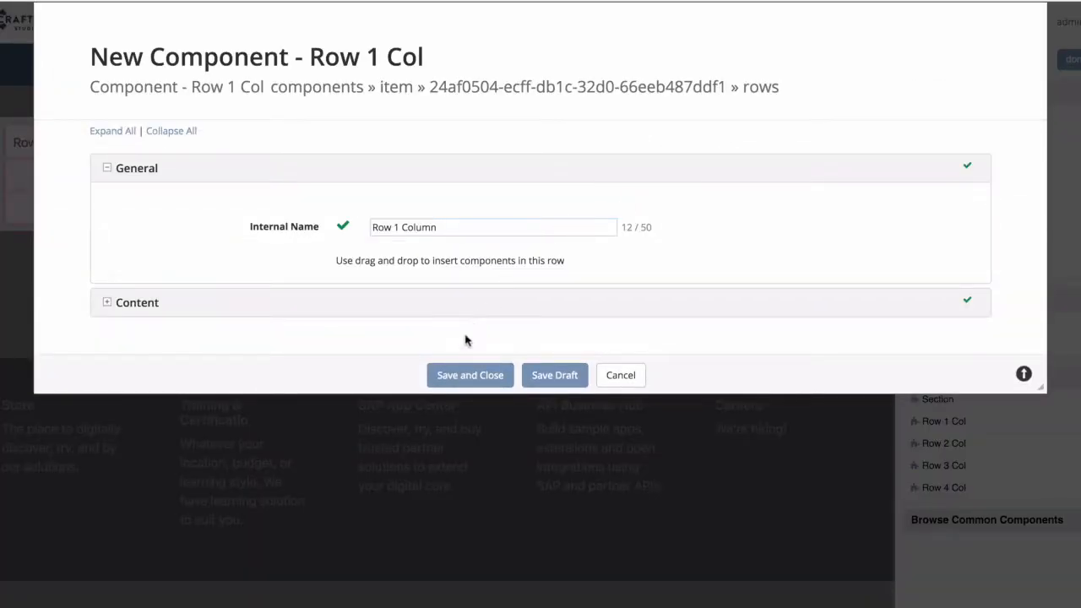
pyautogui.click(463, 375)
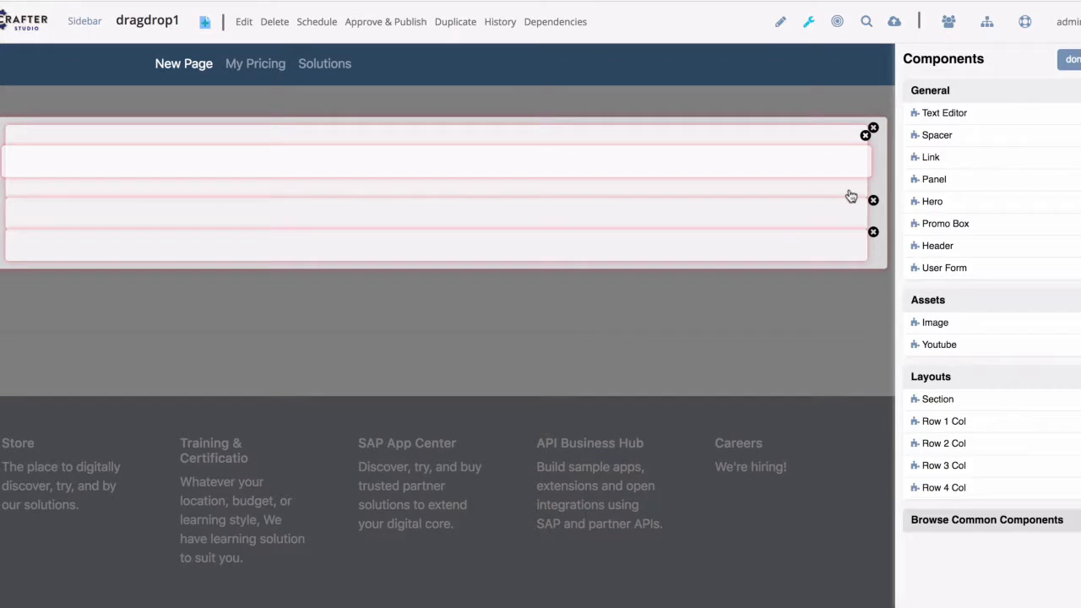
pyautogui.moveTo(938, 444); pyautogui.dragTo(796, 133)
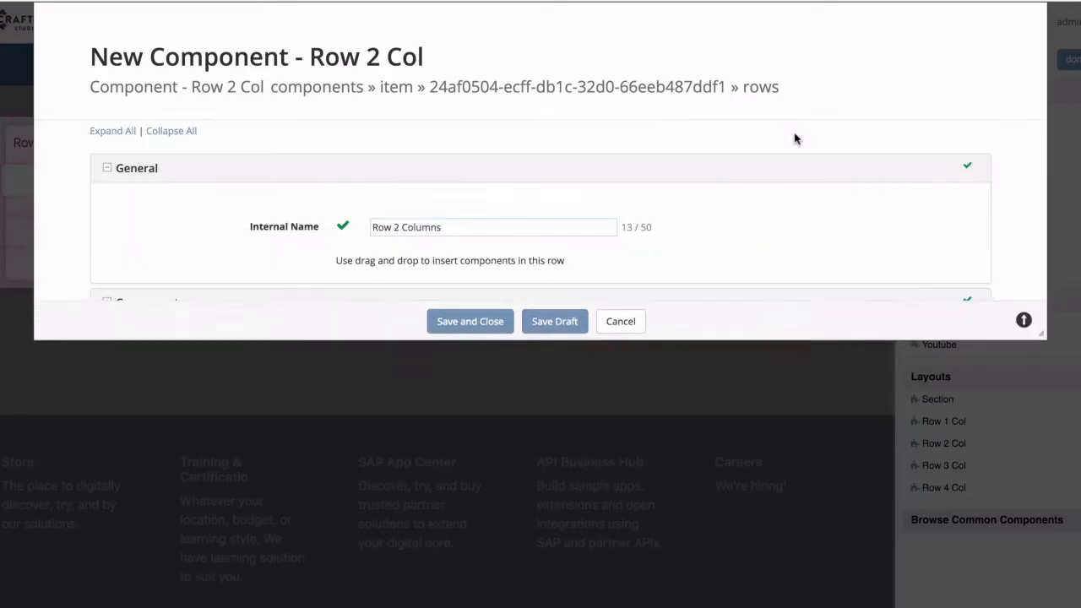
pyautogui.click(469, 375)
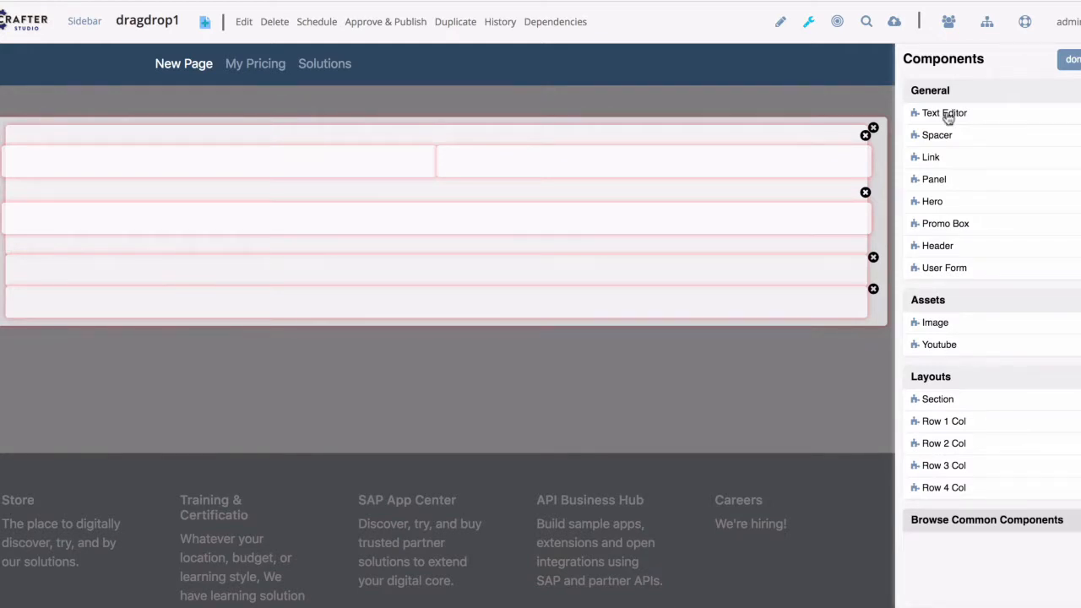
# - Add a Text Editor component to the one-column row and fill it with the Lorem ipsum paragraph
pyautogui.moveTo(947, 120); pyautogui.dragTo(760, 230)
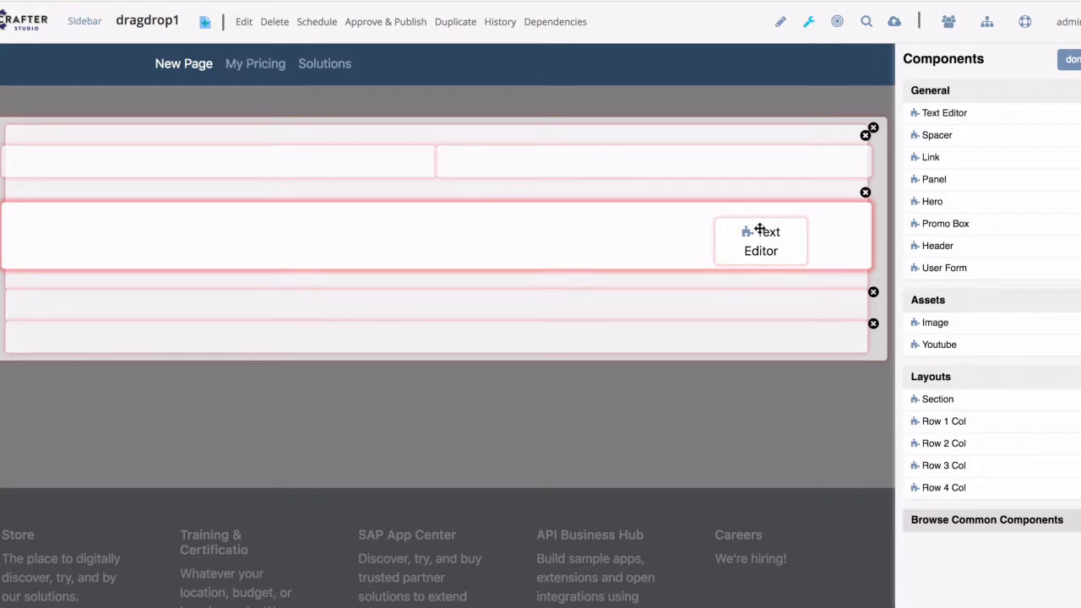
pyautogui.moveTo(759, 230); pyautogui.dragTo(759, 230)
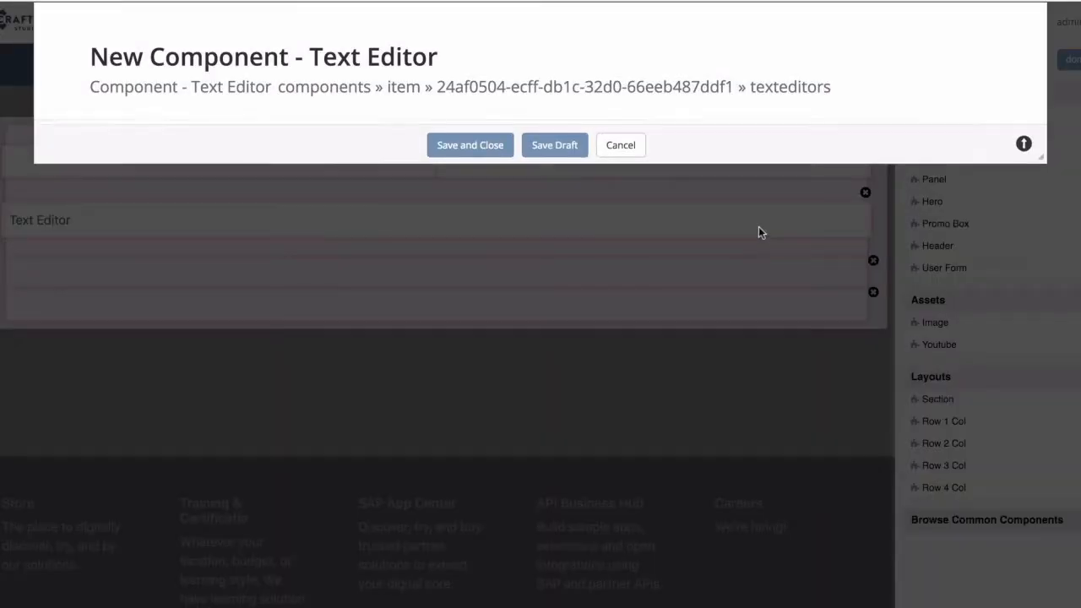
pyautogui.write('Lorem ipsum dolor sit amet, consectetur adipiscing elit. Ut malesuada porttitor urna, nec lobortis felis efficitur ac. Nulla a consequat dui. Quisque eget lacus quis turpis sagittis imperdiet. Cras mollis dui eget tincidunt egestas. Fusce laoreet nec turpis sit amet pretium. Interdum et malesuada fames ac ante ipsum primis in faucibus. Quisque vel dolor risus. Integer imperdiet diam vitae sagittis convallis. Maecenas tincidunt at mauris ac vulputate. Sed ac dui in massa egestas finibus at eget purus. Class aptent taciti sociosqu ad litora torquent per conubia nostra, per inceptos himenaeos. In fermentum semper tellus, sed aliquam mauris finibus in.')
pyautogui.scroll(-2, 396, 300)
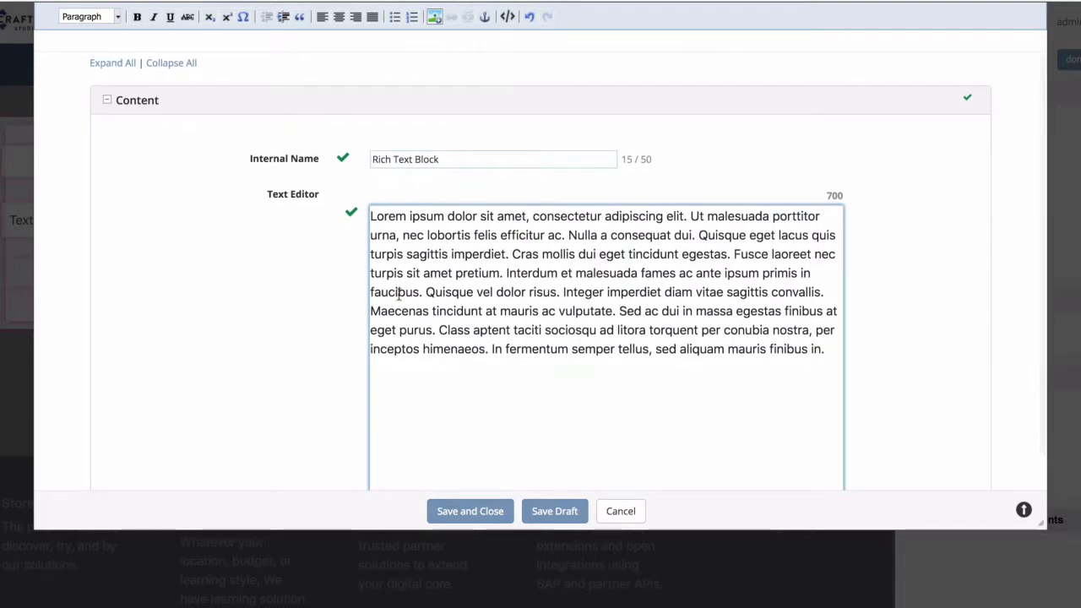
# - Split the first Lorem ipsum sentence into its own line formatted as Heading 1, then save and close the text component
pyautogui.click(688, 216)
pyautogui.press('Return')
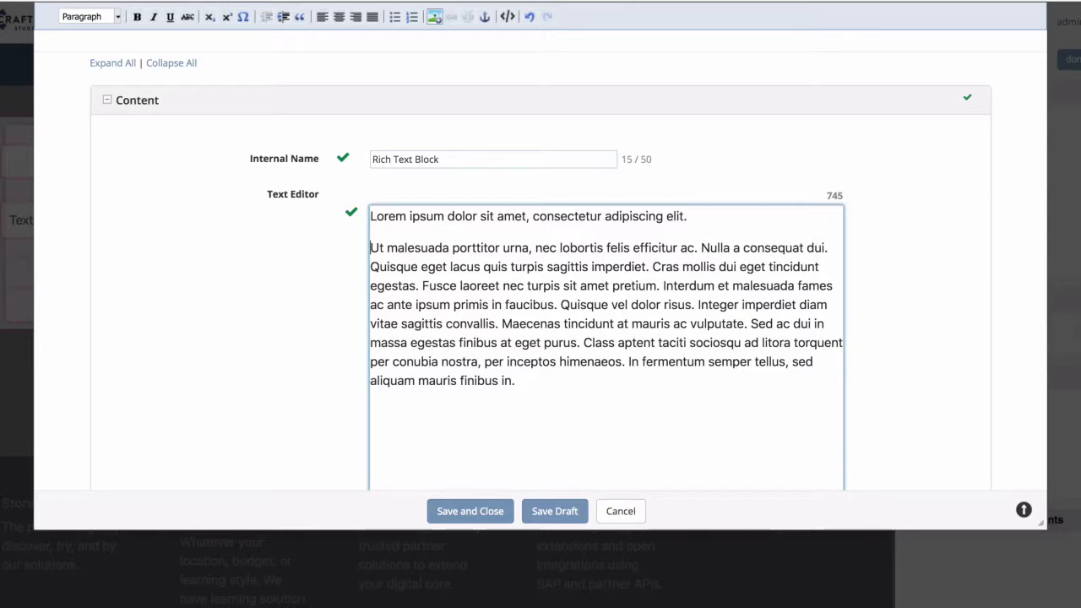
pyautogui.hotkey('shift', 'Down')
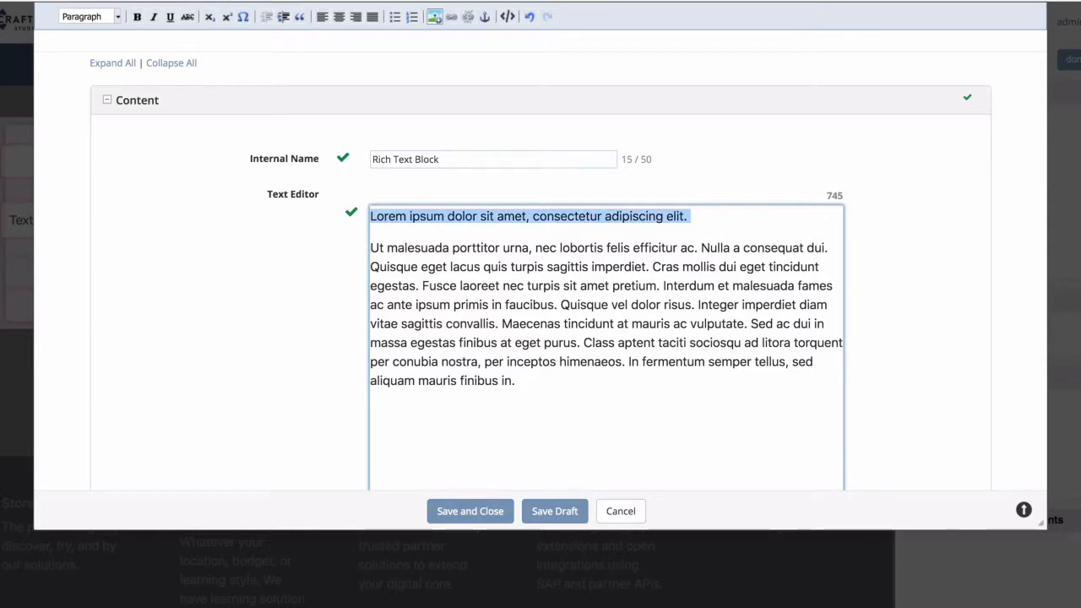
pyautogui.click(115, 17)
pyautogui.click(127, 121)
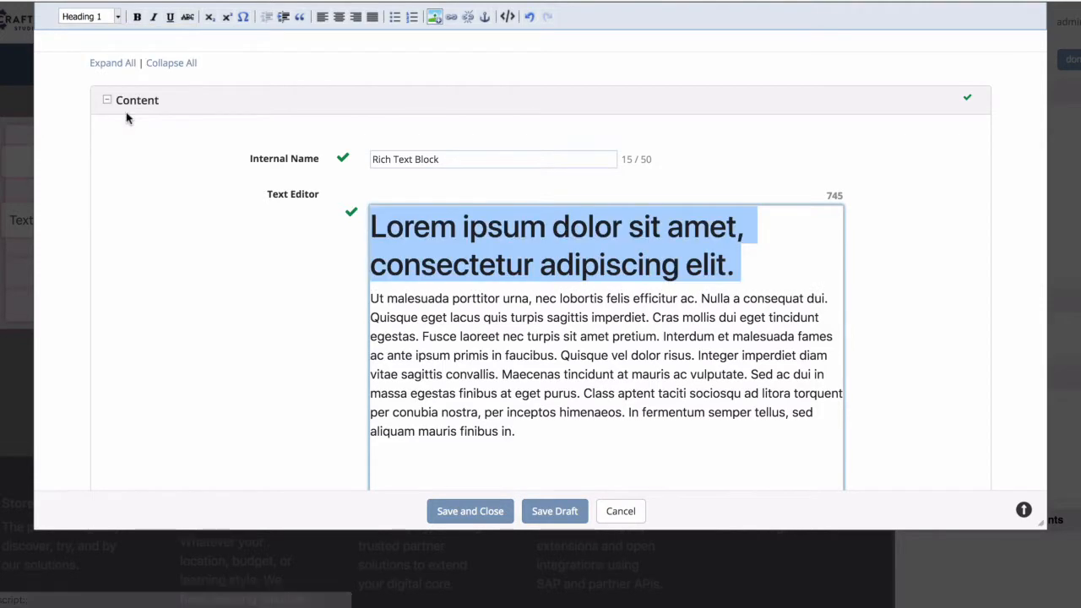
pyautogui.click(469, 311)
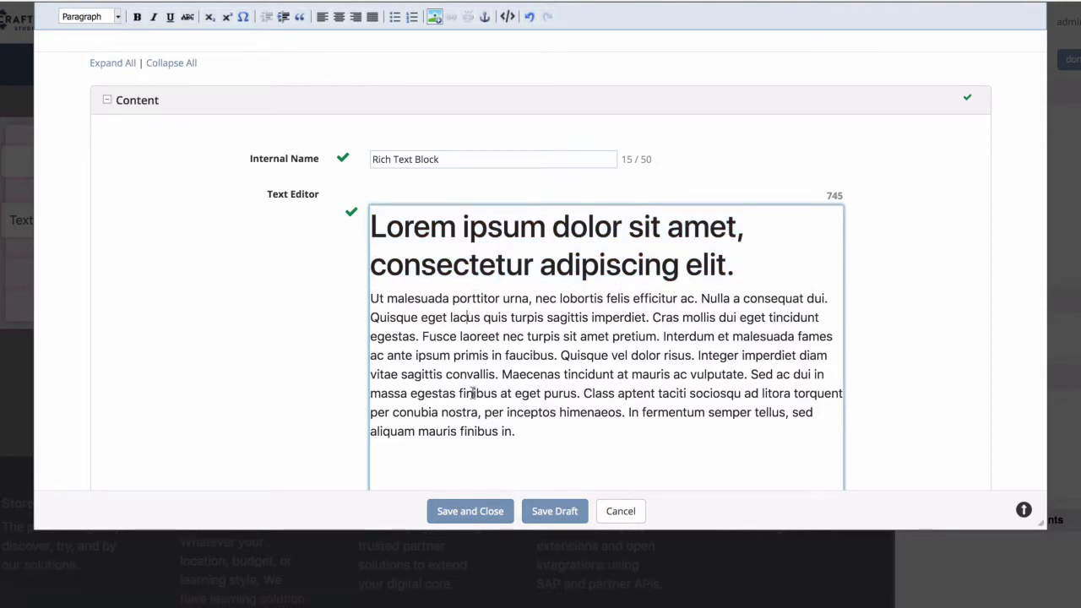
pyautogui.click(470, 511)
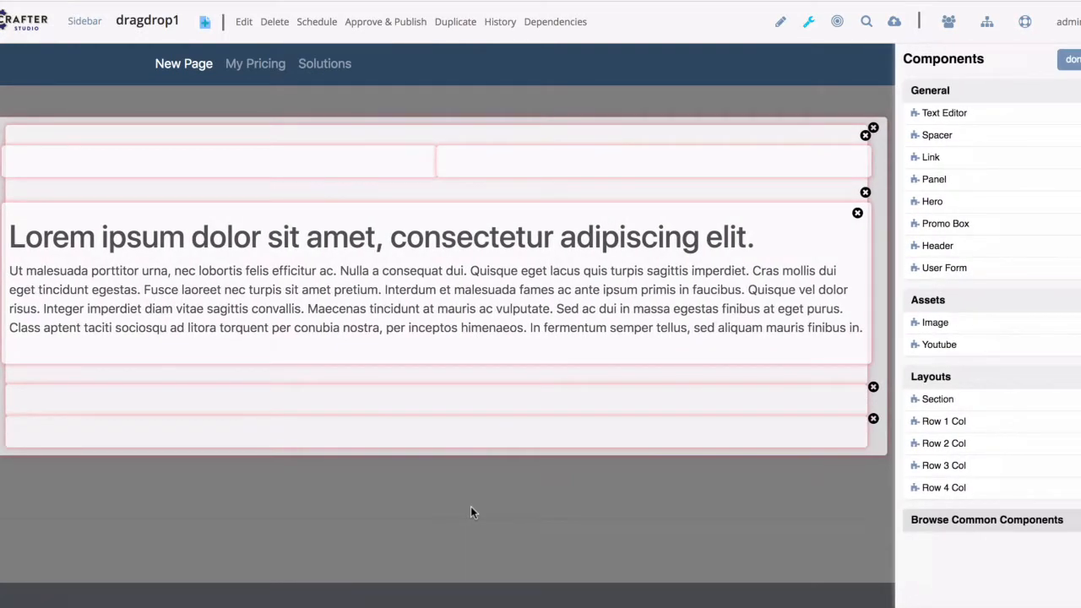
# - Add a Panel component to the two-column row's left column with heading "Our Products" and the Lorem ipsum paragraph as body, and save it
pyautogui.moveTo(932, 178); pyautogui.dragTo(386, 164)
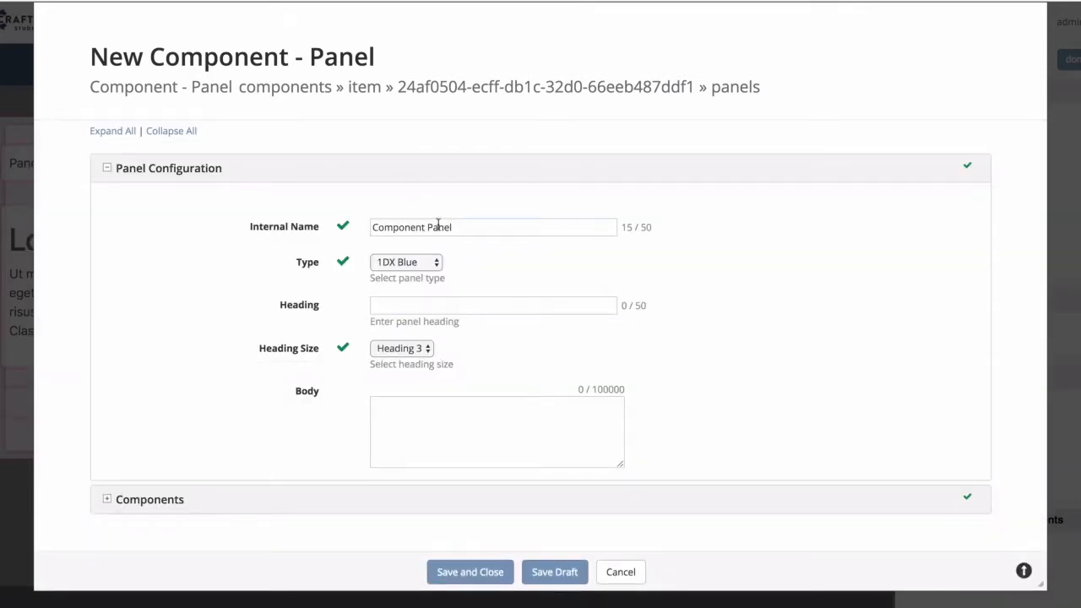
pyautogui.click(398, 301)
pyautogui.write('Our')
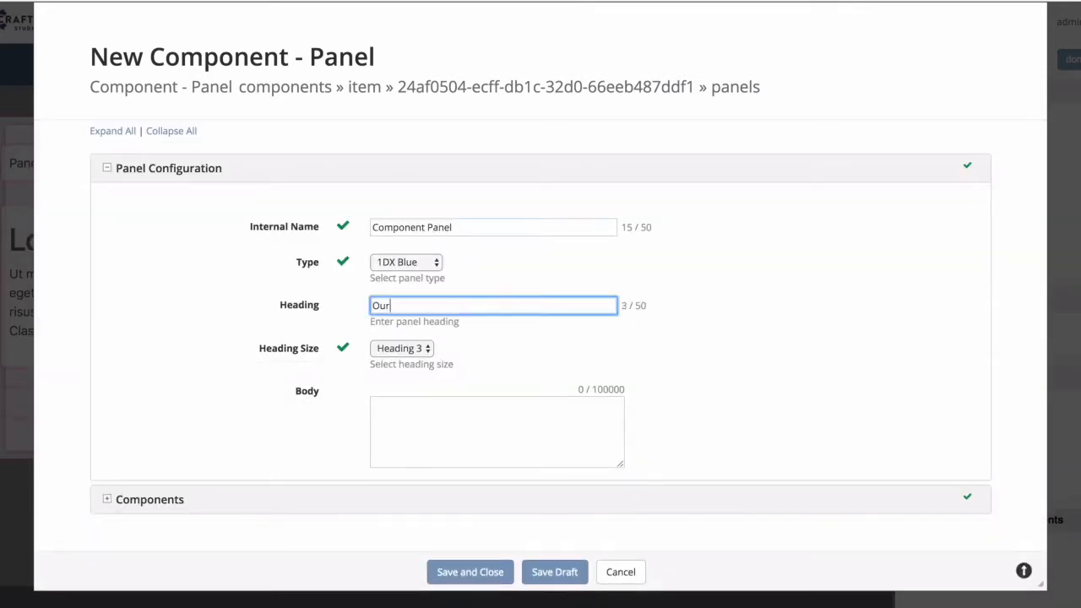
pyautogui.write(' Products')
pyautogui.click(415, 409)
pyautogui.press('super+v')
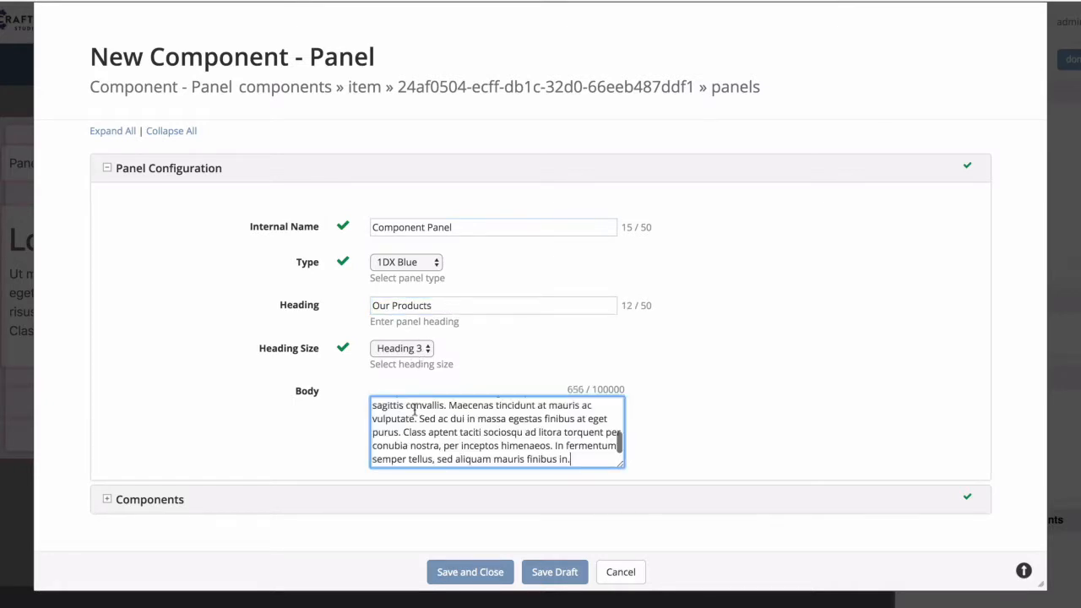
pyautogui.click(469, 574)
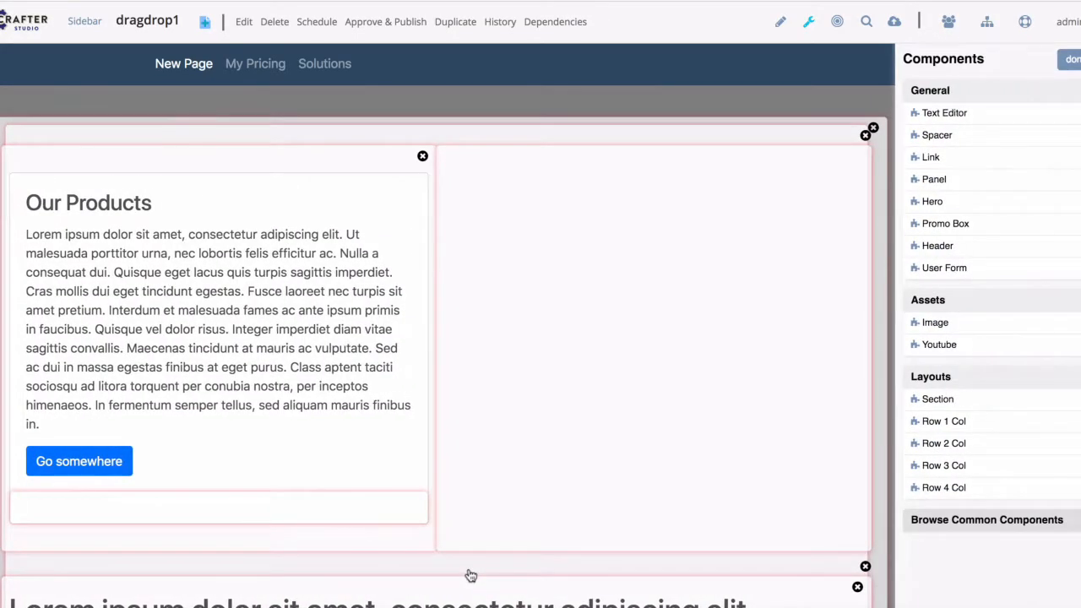
# - Add a Promo Box component to the two-column row's right column with headline "Our Solutions" and the Lorem ipsum paragraph as text
pyautogui.moveTo(956, 223); pyautogui.dragTo(693, 267)
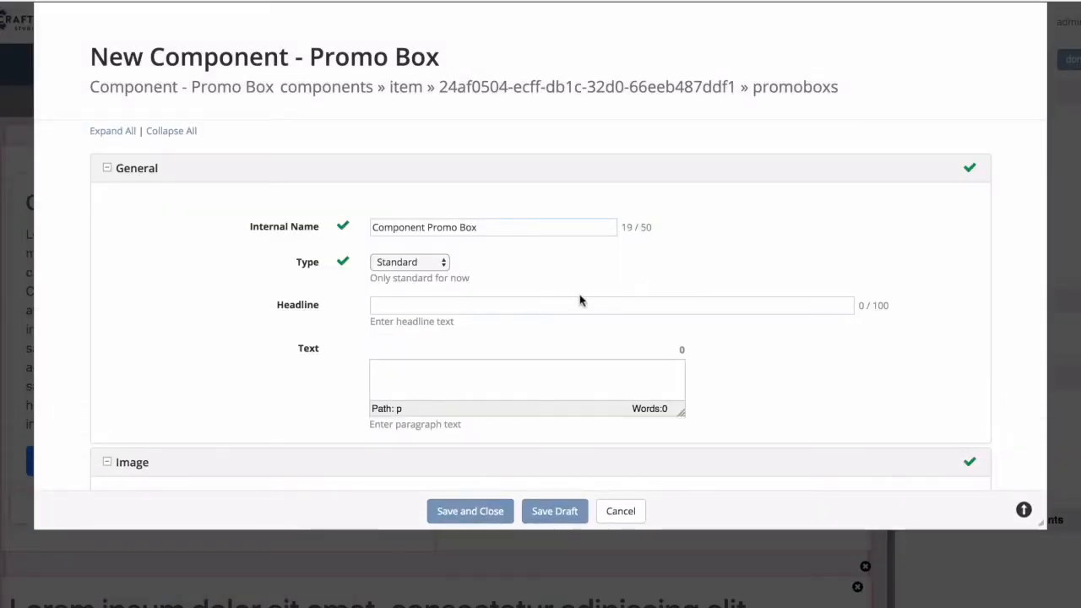
pyautogui.click(544, 305)
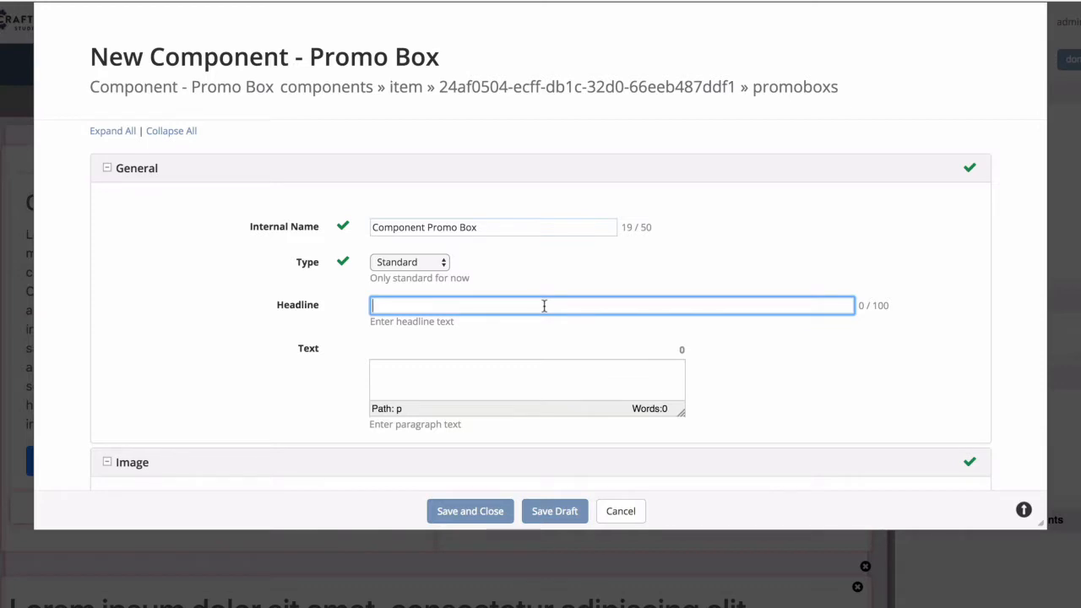
pyautogui.write('Our Solutions')
pyautogui.click(497, 369)
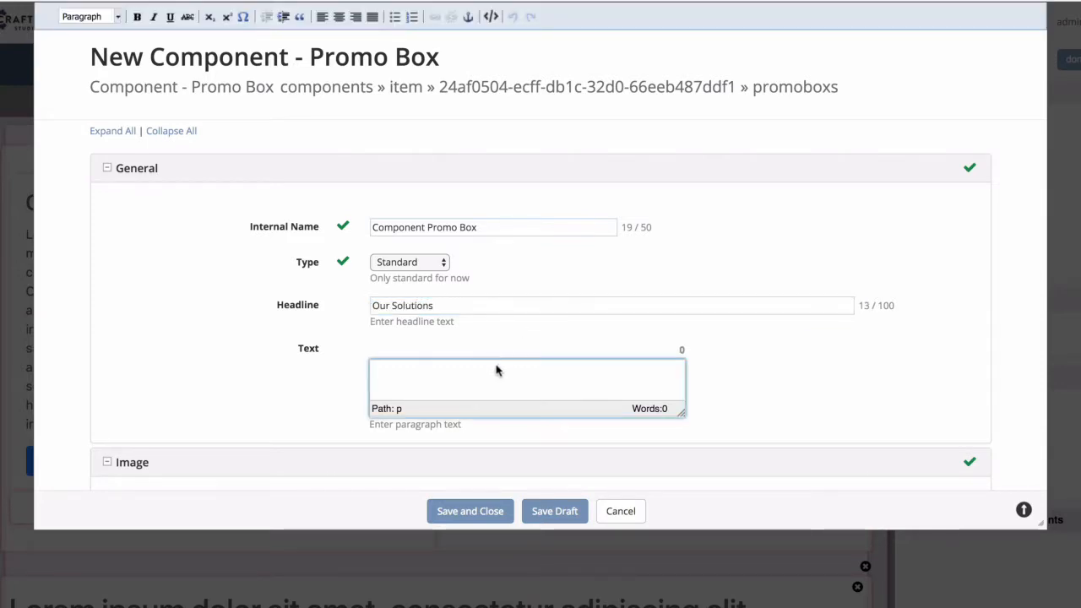
pyautogui.hotkey('ctrl', 'v')
# - Set the promo box type to Icon Highlight, give it the Funds_Icon.svg image, and save and close it
pyautogui.scroll(5, 488, 370)
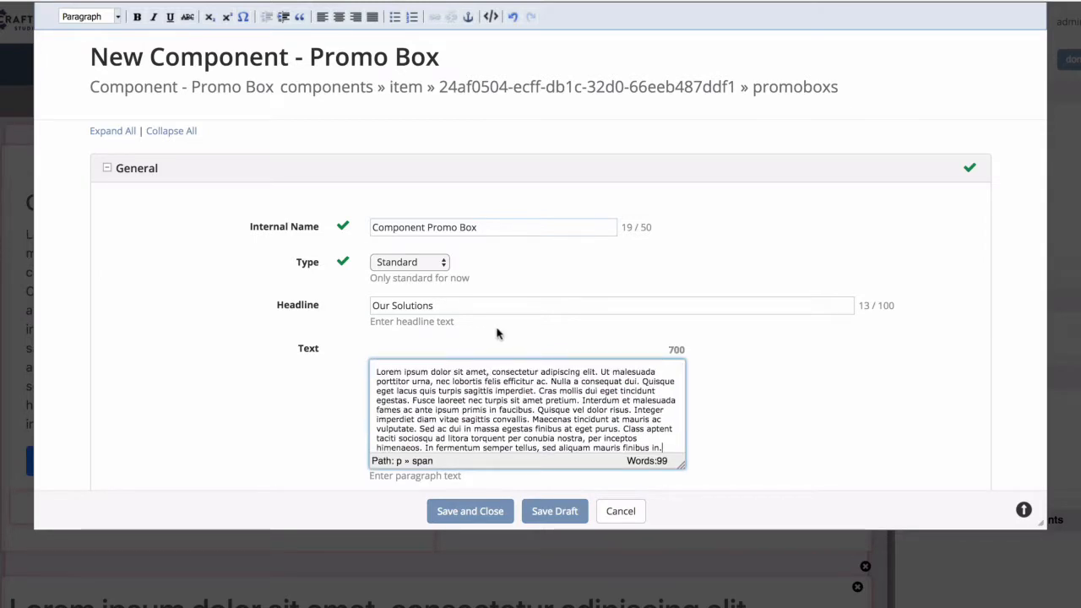
pyautogui.click(422, 262)
pyautogui.click(433, 279)
pyautogui.scroll(-5, 495, 278)
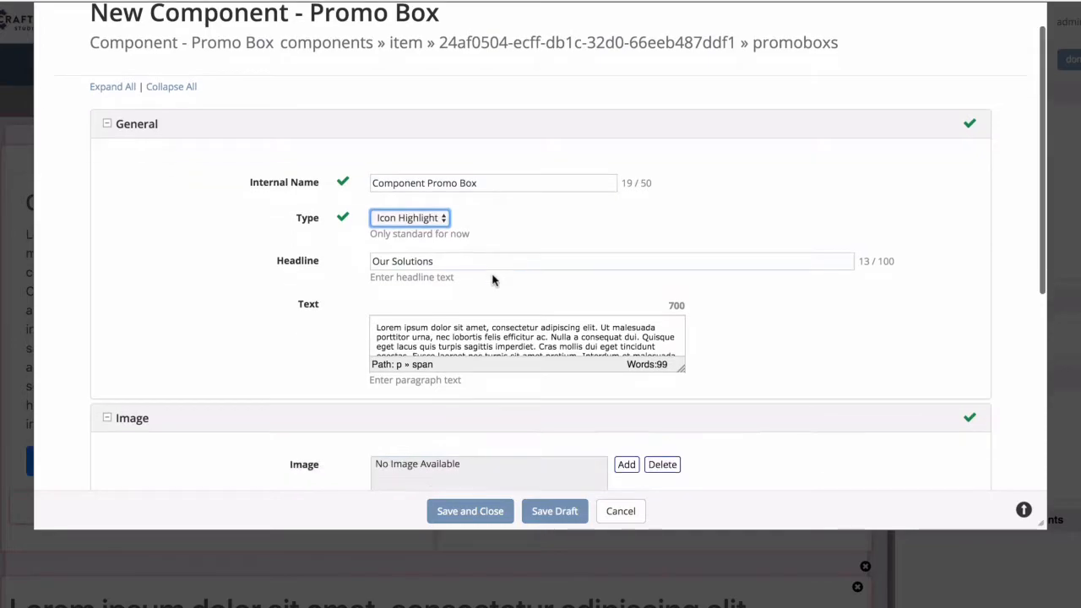
pyautogui.click(626, 247)
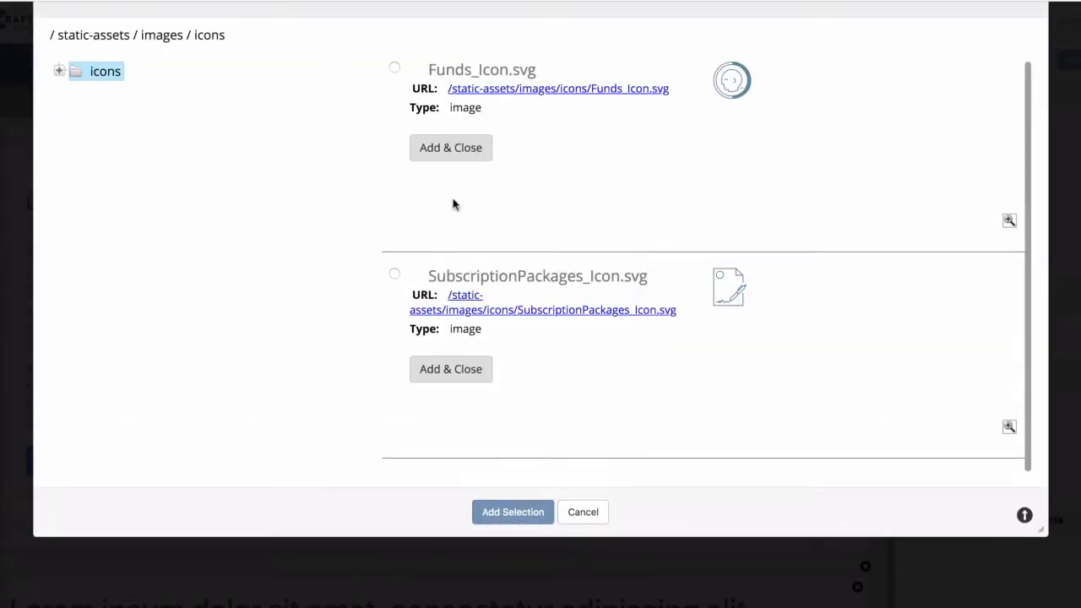
pyautogui.click(395, 68)
pyautogui.click(437, 150)
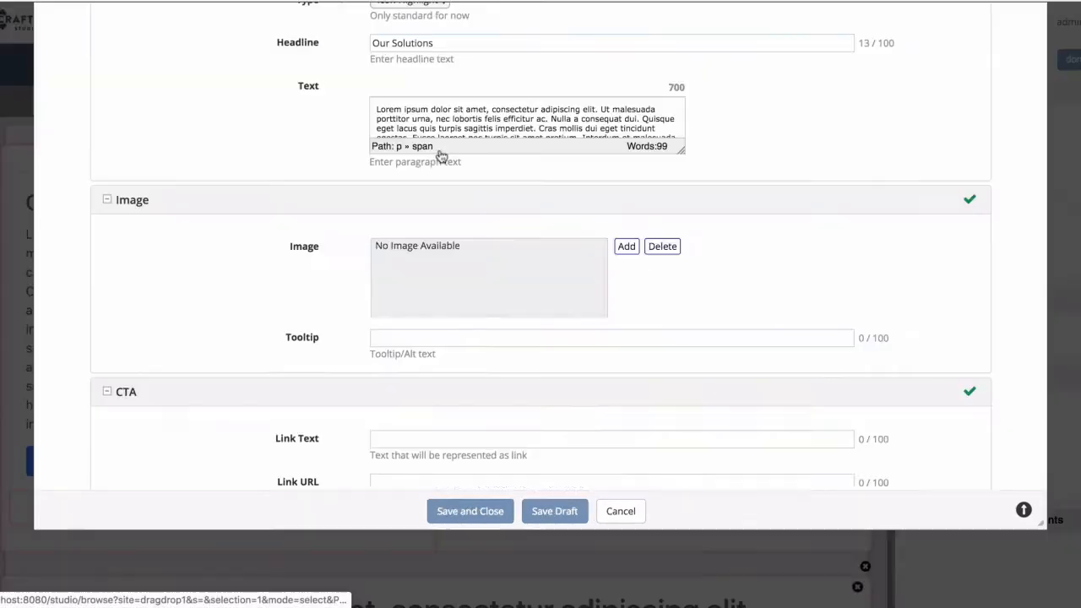
pyautogui.scroll(-3, 531, 318)
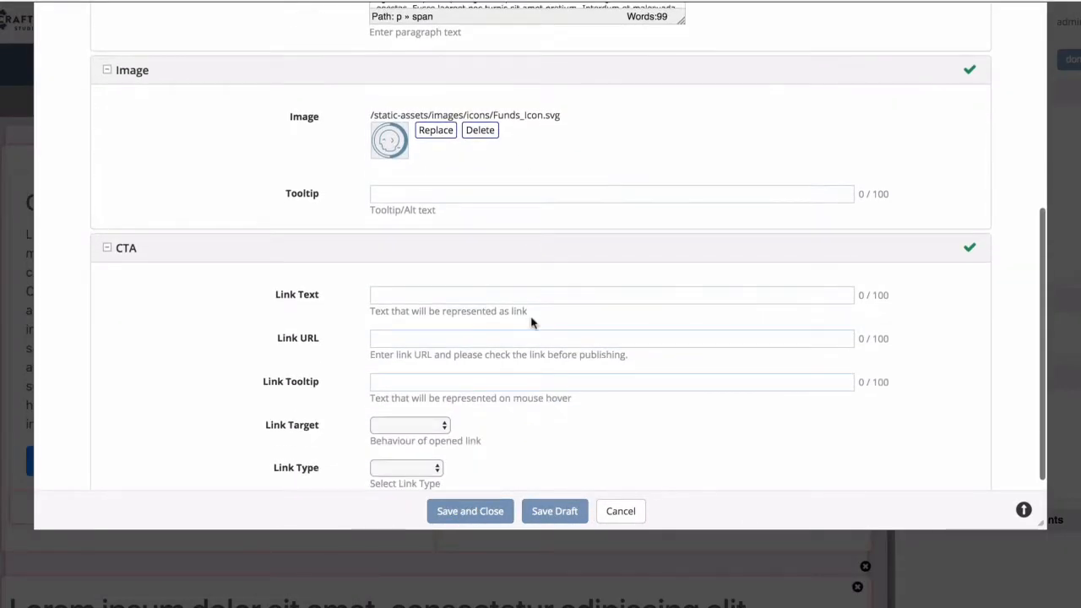
pyautogui.click(470, 508)
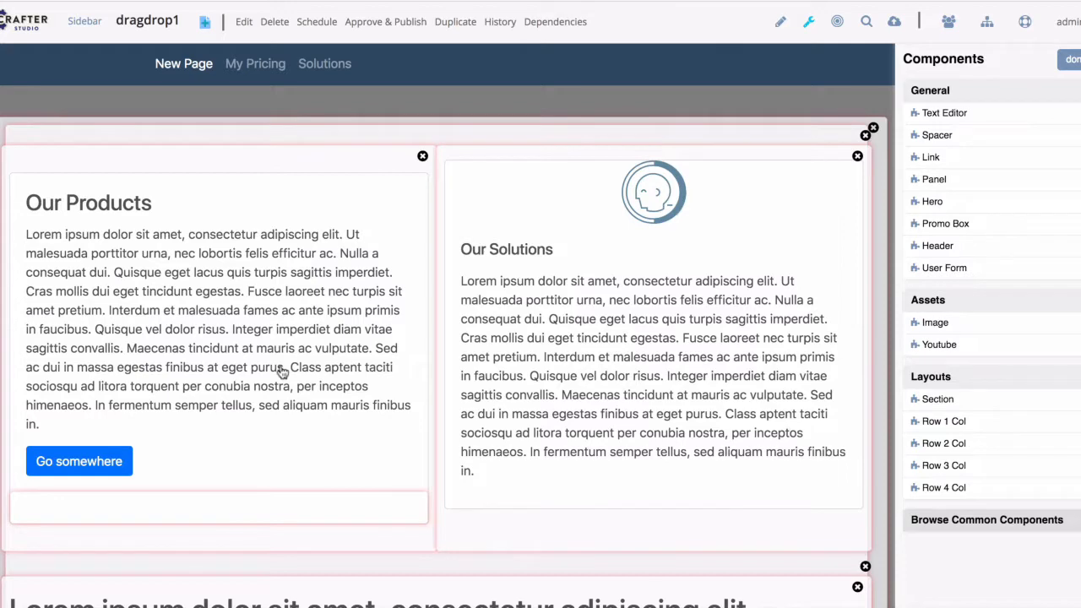
# - Swap the "Our Products" panel and the "Our Solutions" promo box between the two columns and finish editing the page components
pyautogui.moveTo(225, 195); pyautogui.dragTo(523, 260)
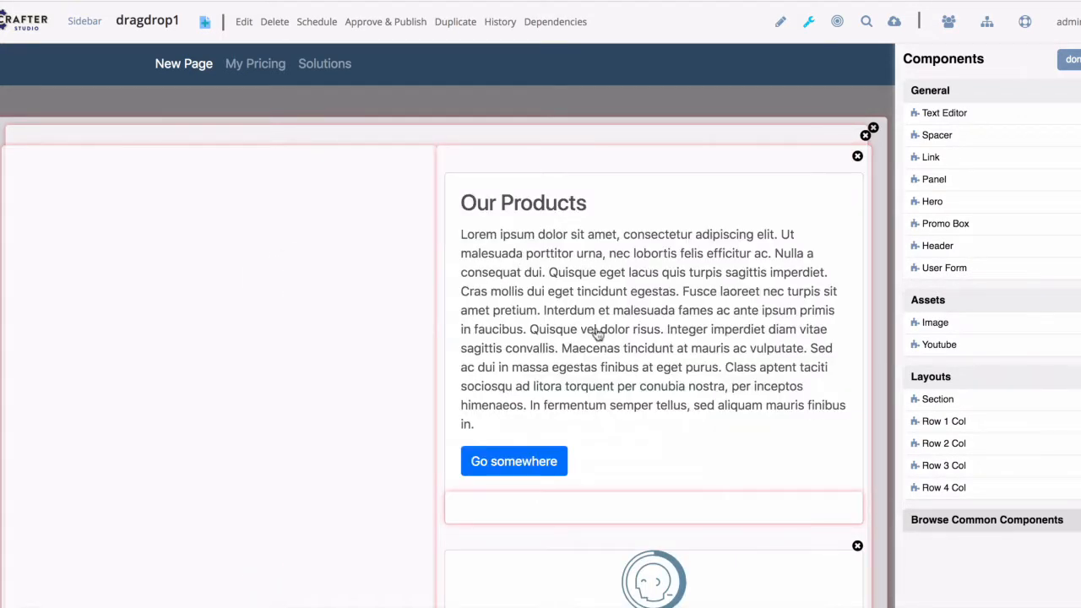
pyautogui.moveTo(558, 571); pyautogui.dragTo(200, 314)
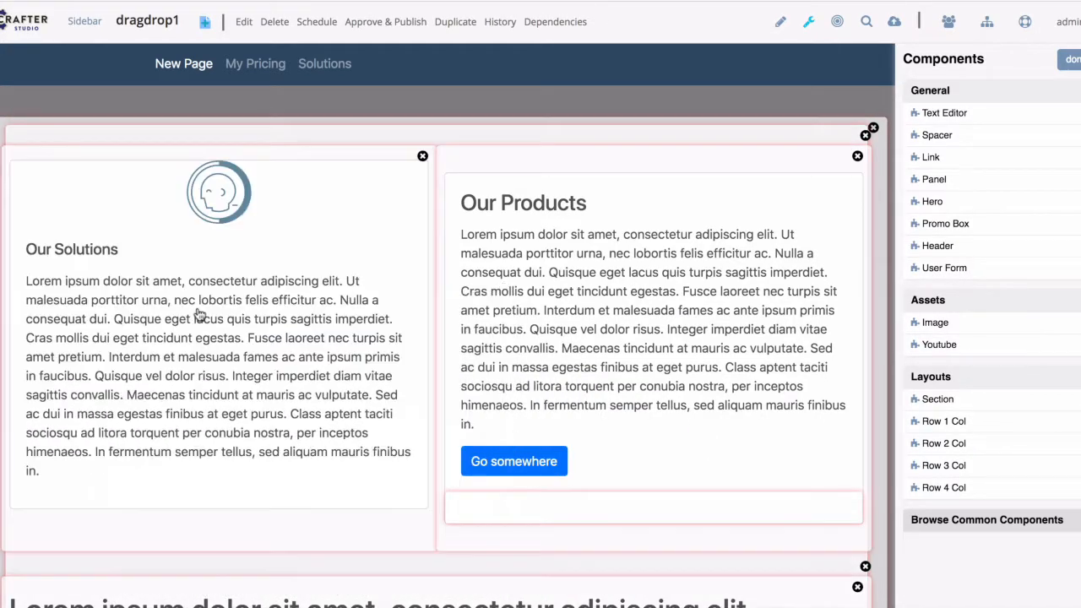
pyautogui.click(1071, 60)
pyautogui.click(1074, 64)
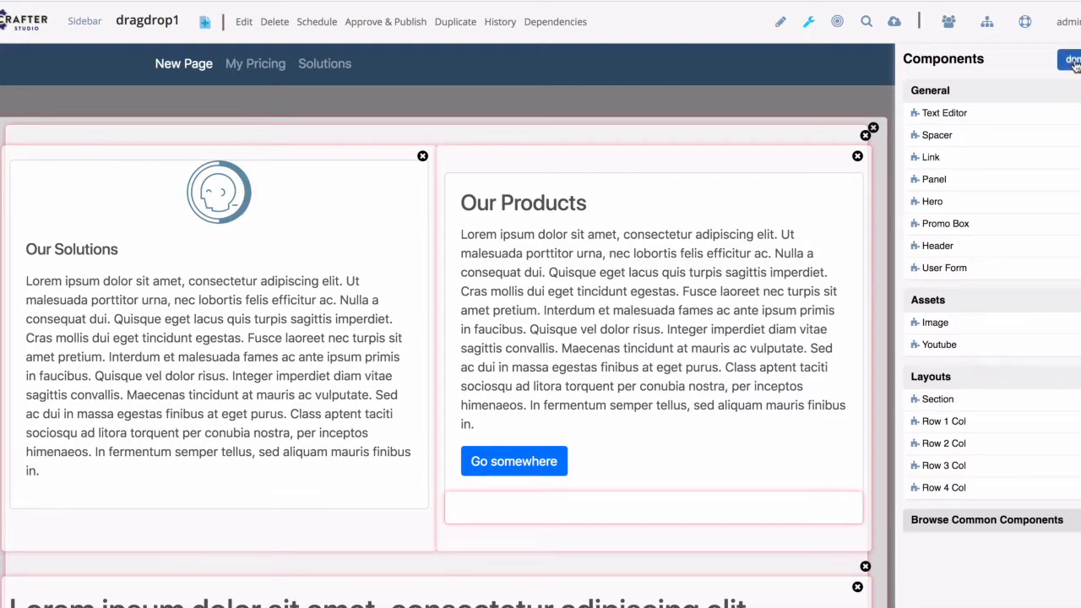
# - Review the page layout at desktop size and with the Smart Phone preset, and return the preview to the Desktop preset
pyautogui.scroll(-1, 818, 265)
pyautogui.scroll(-5, 819, 265)
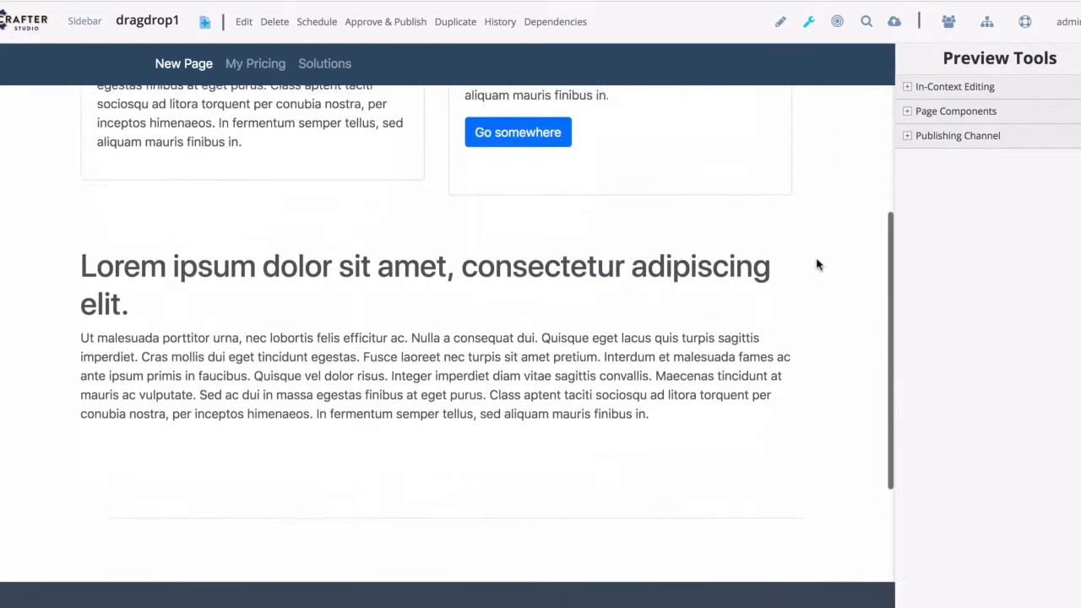
pyautogui.scroll(3, 818, 266)
pyautogui.scroll(3, 816, 265)
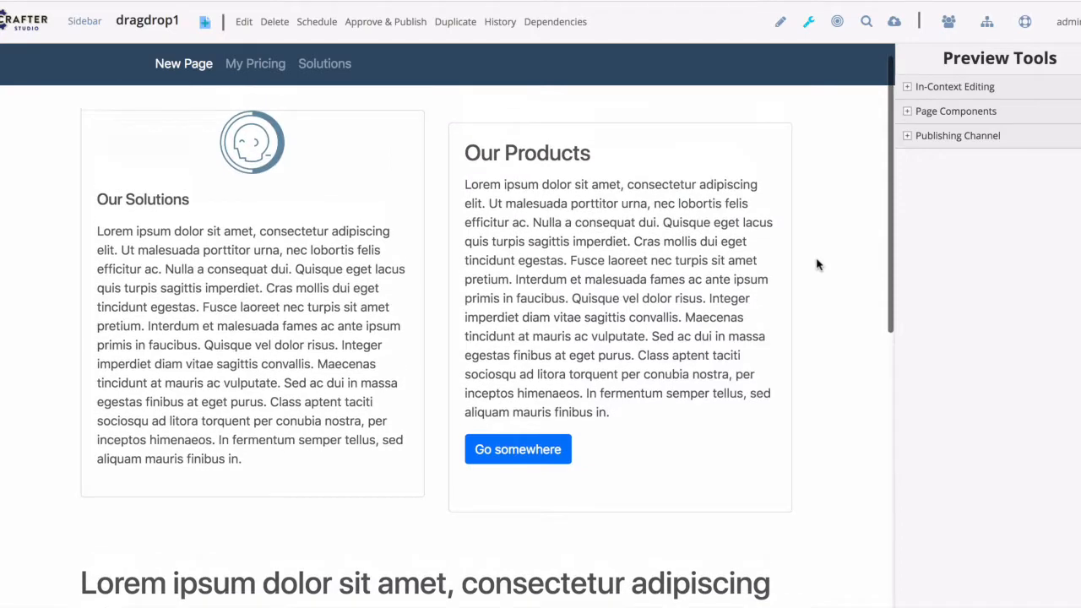
pyautogui.click(952, 142)
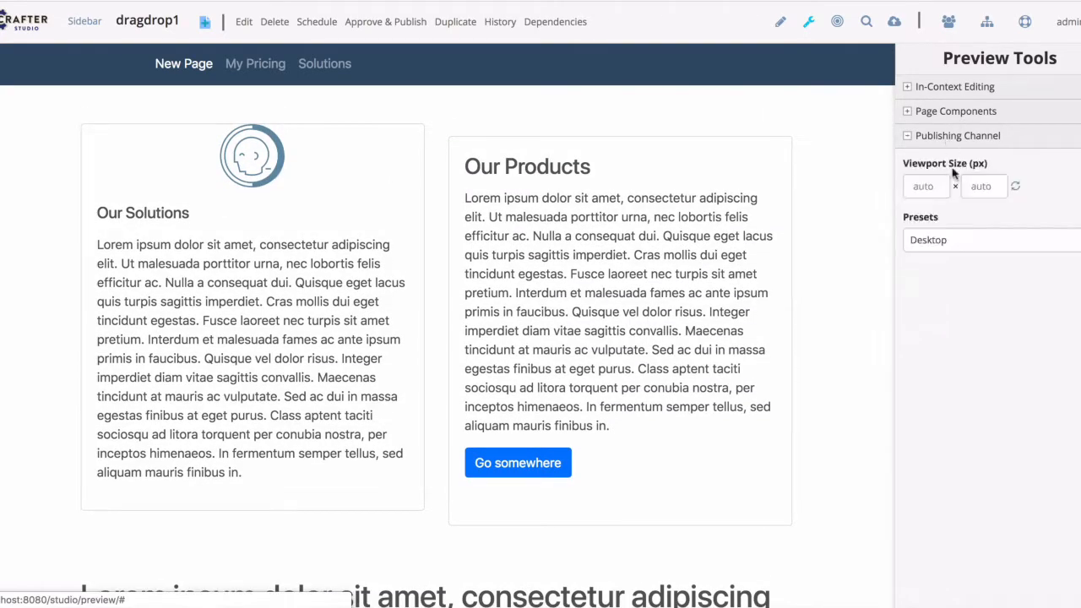
pyautogui.click(966, 241)
pyautogui.click(966, 253)
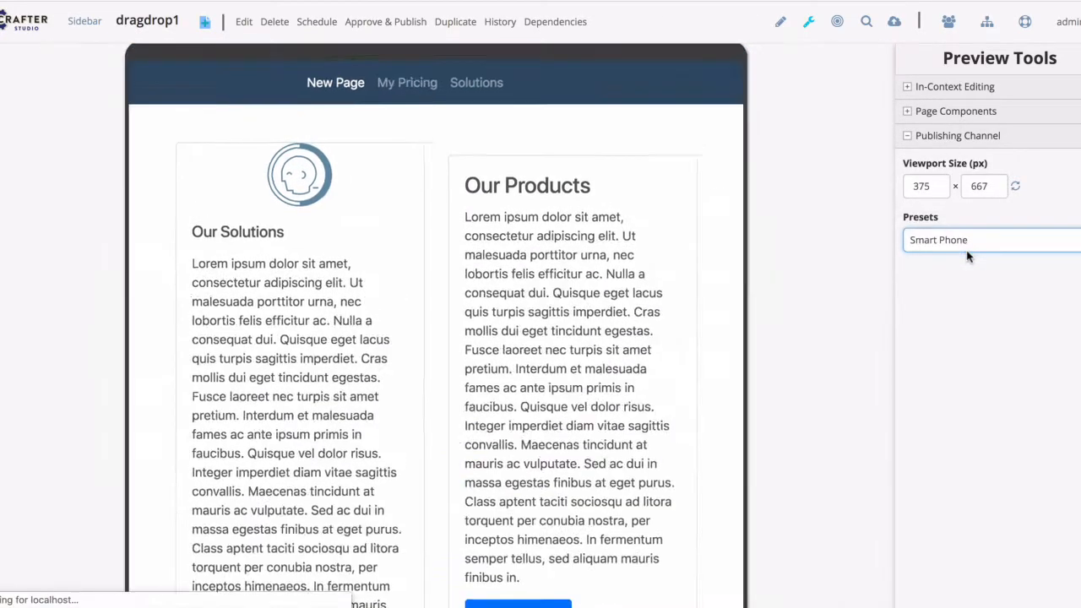
pyautogui.scroll(-10, 510, 325)
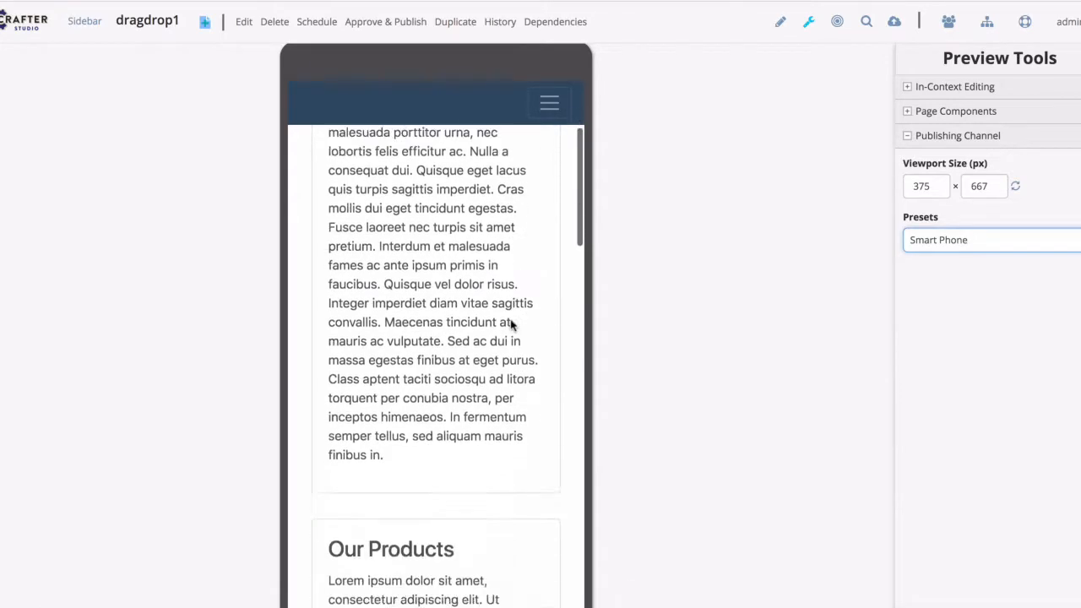
pyautogui.scroll(-5, 510, 325)
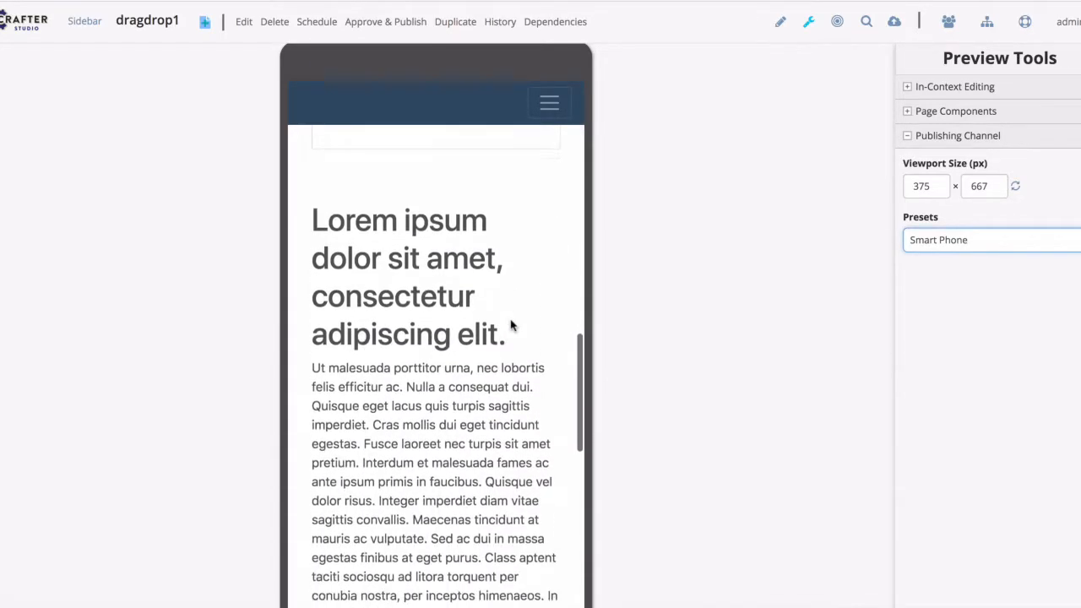
pyautogui.scroll(5, 510, 325)
pyautogui.scroll(10, 510, 325)
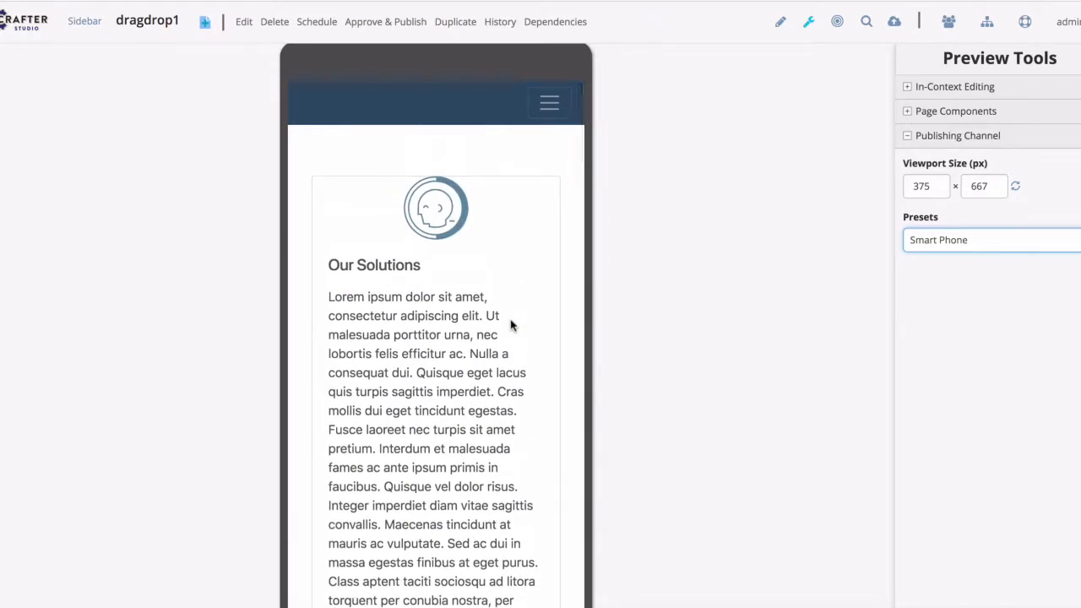
pyautogui.click(944, 240)
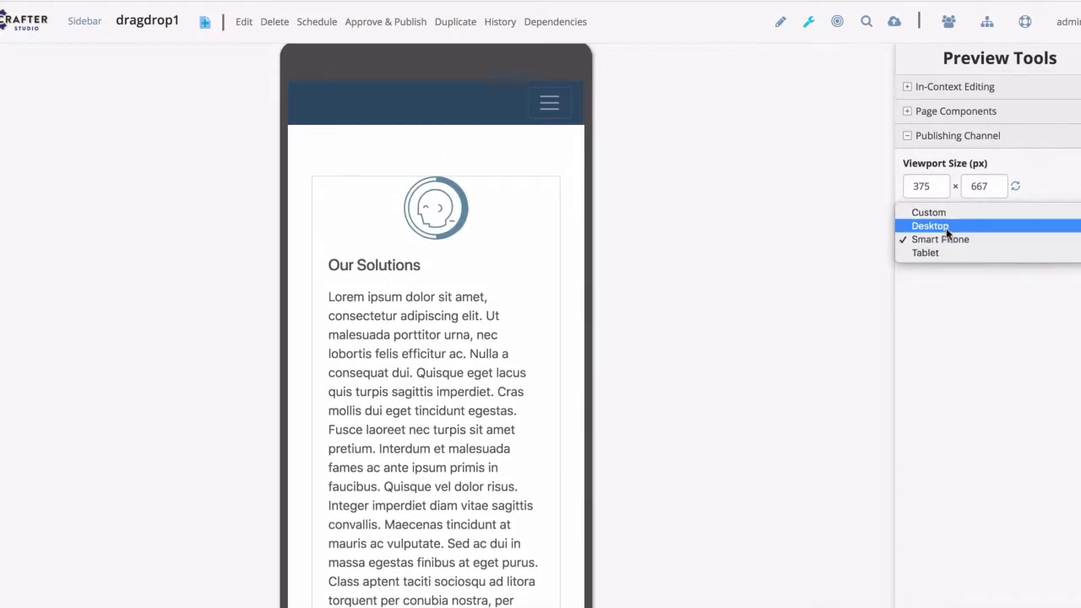
pyautogui.click(945, 226)
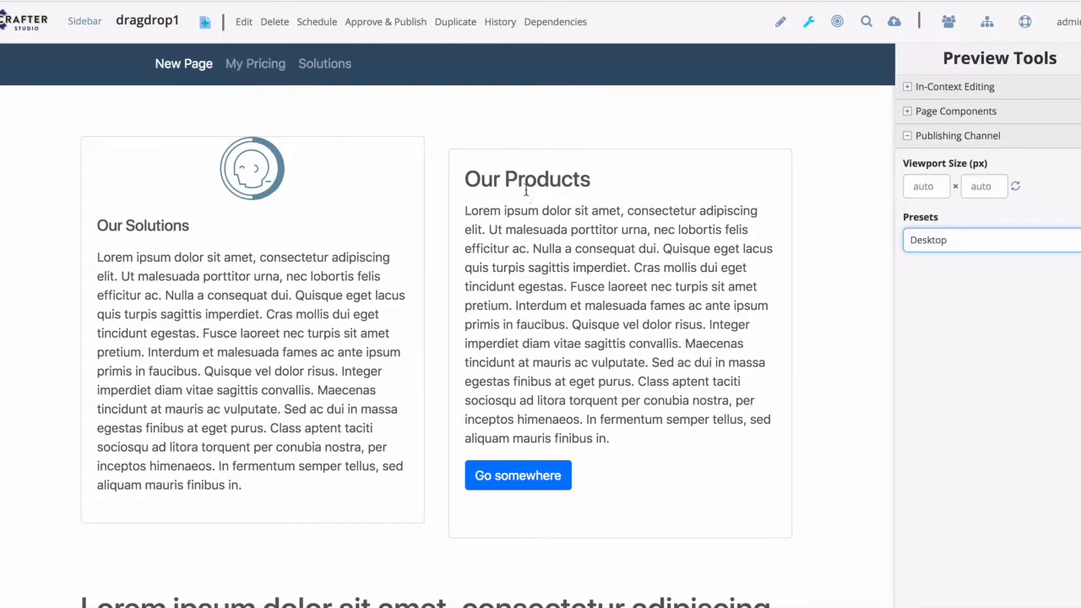
# - Change the content type of New Page to "Page - Left Navigation", accepting possible data loss, and save the page
pyautogui.click(84, 21)
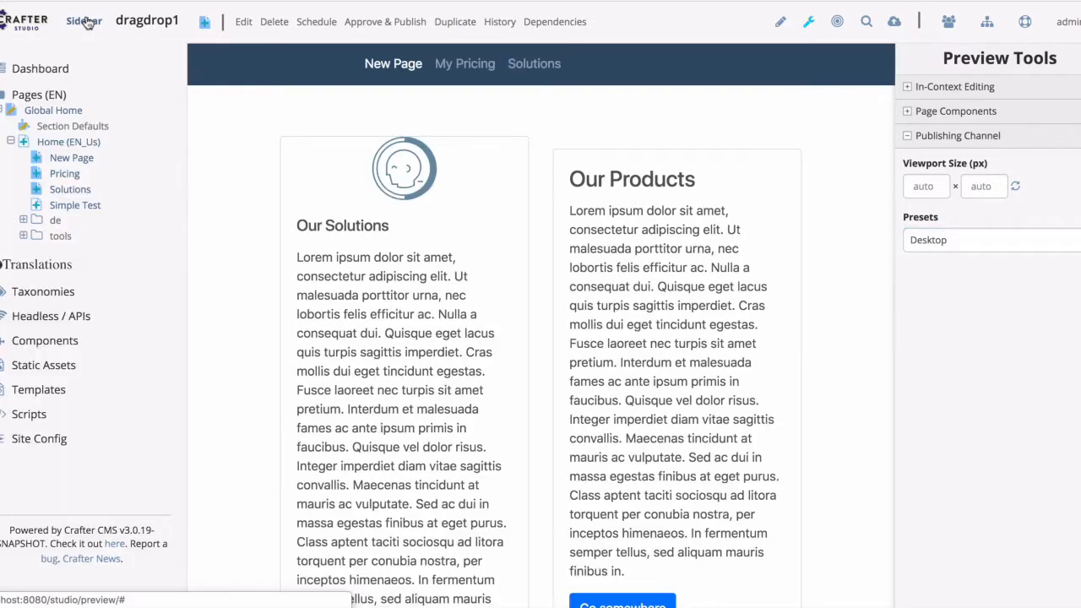
pyautogui.rightClick(82, 159)
pyautogui.click(102, 258)
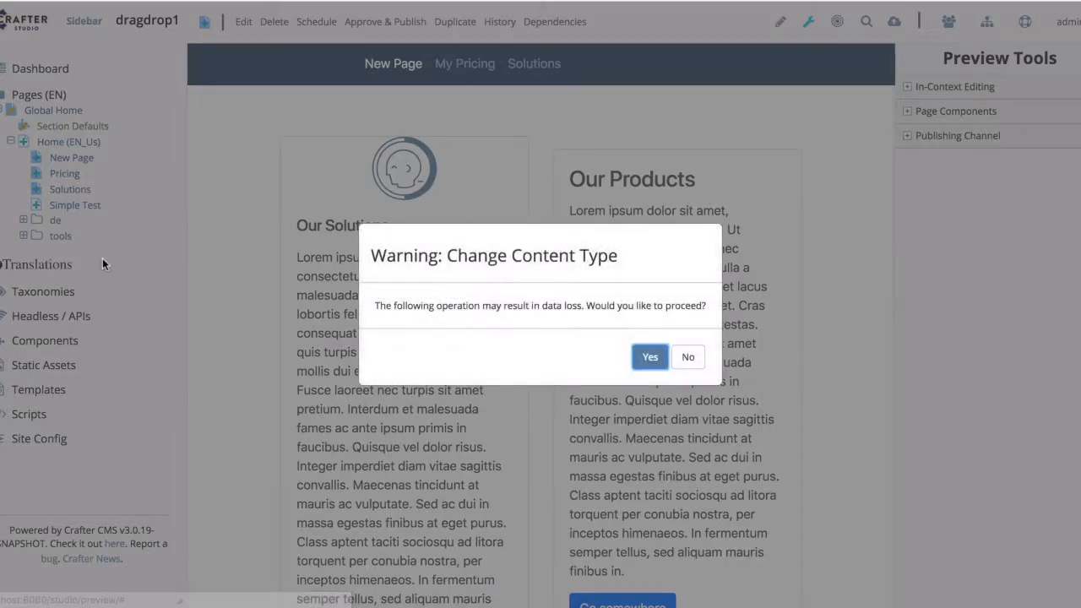
pyautogui.click(650, 358)
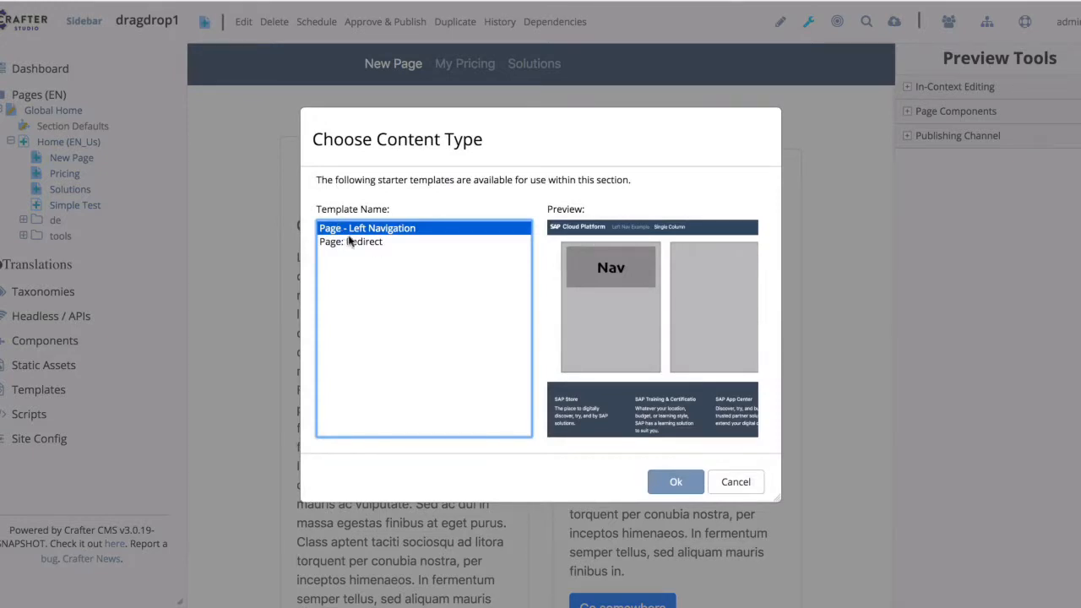
pyautogui.click(665, 488)
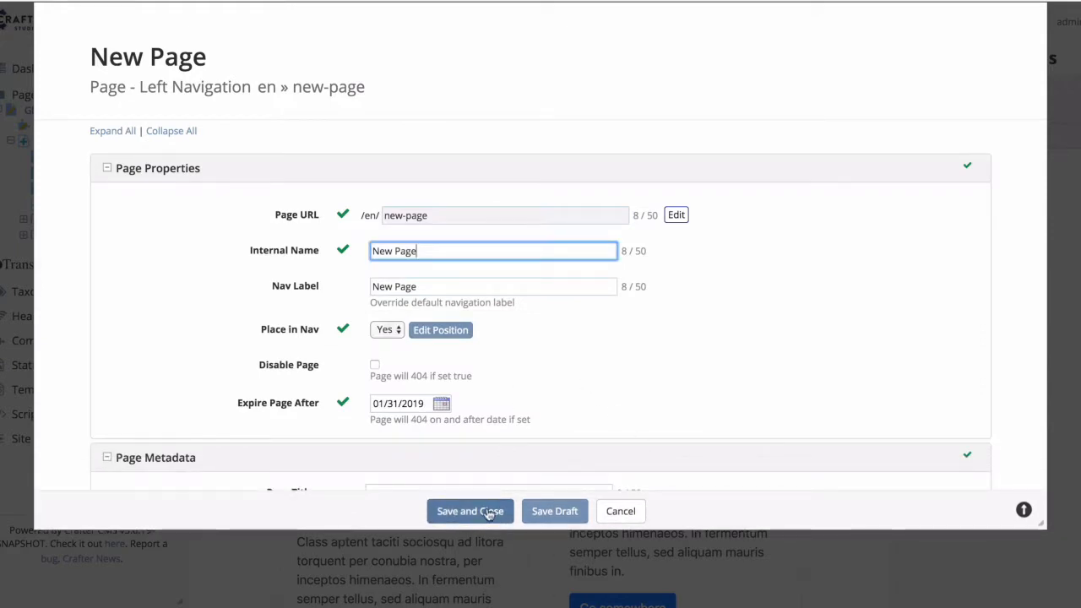
pyautogui.click(488, 512)
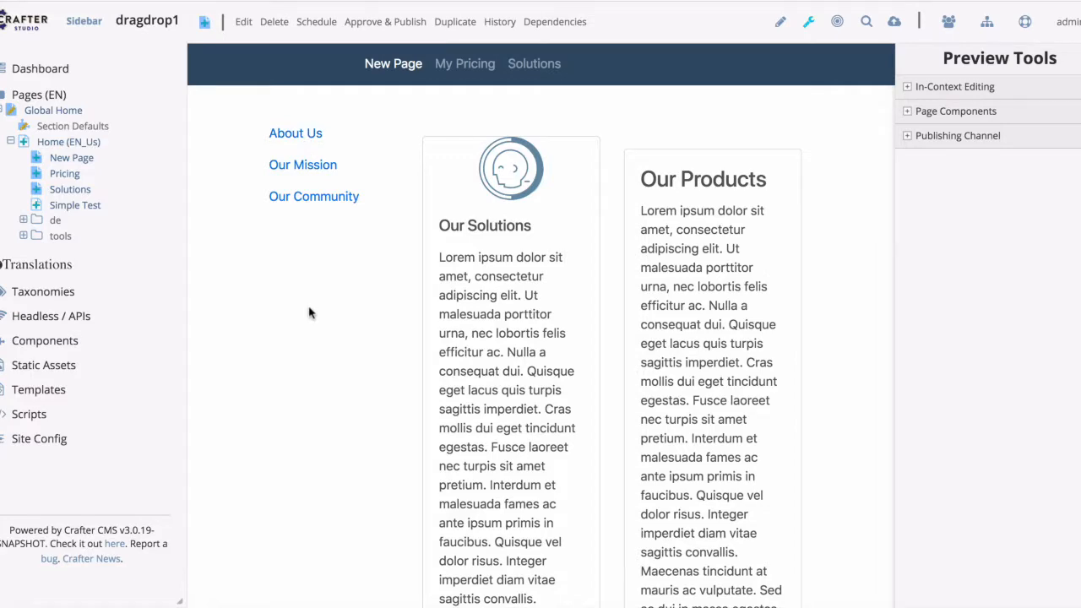
# - Add an Image component below the left navigation links using image_2054574088.adaptto.desktop_full_hd.png, and save and close it
pyautogui.click(908, 111)
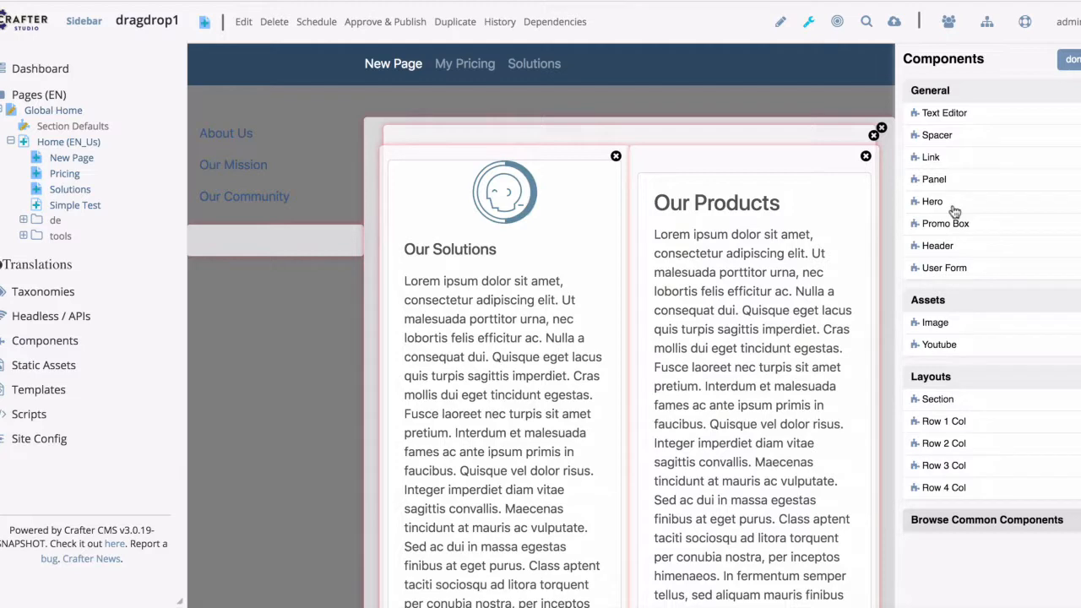
pyautogui.moveTo(937, 325); pyautogui.dragTo(287, 237)
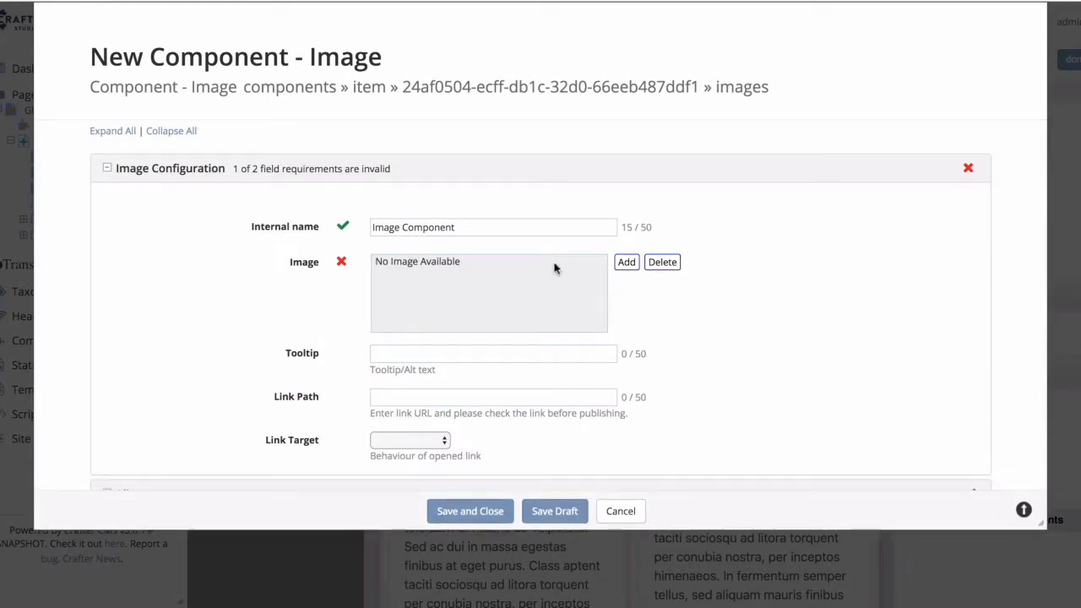
pyautogui.click(627, 263)
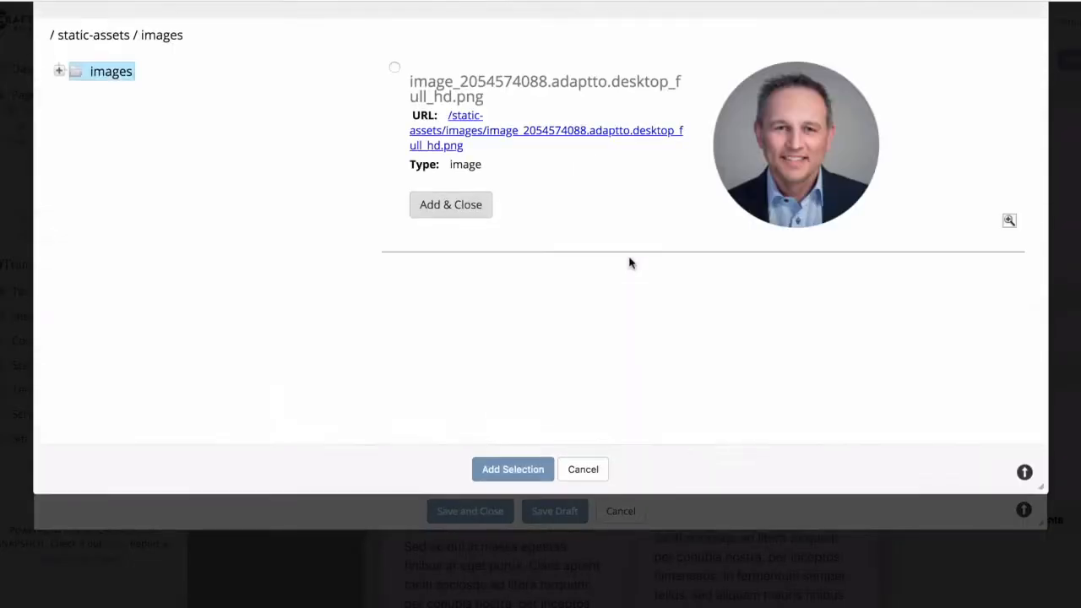
pyautogui.click(453, 204)
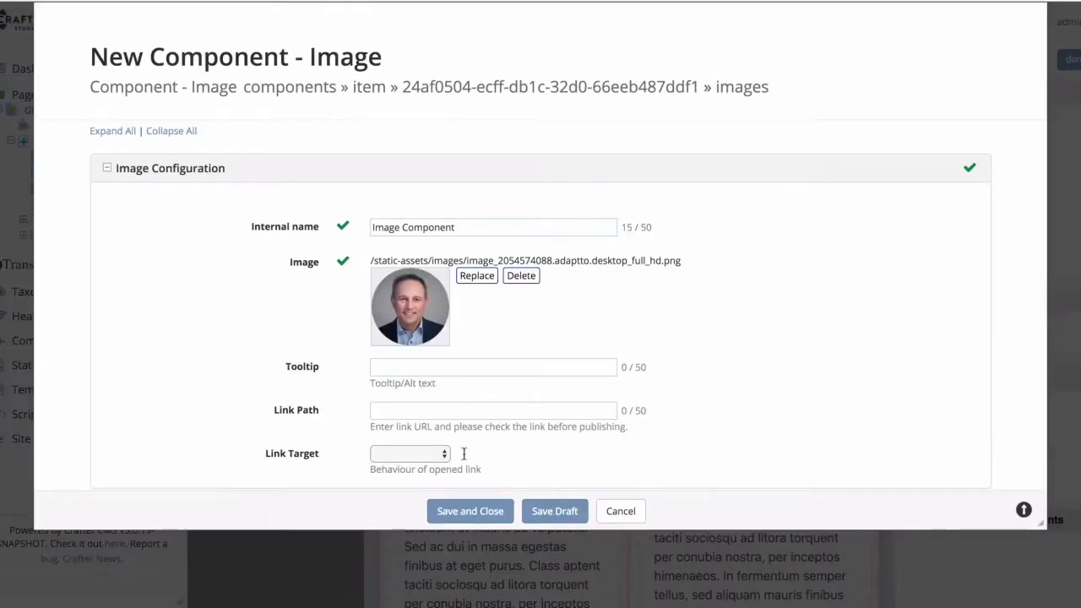
pyautogui.click(460, 508)
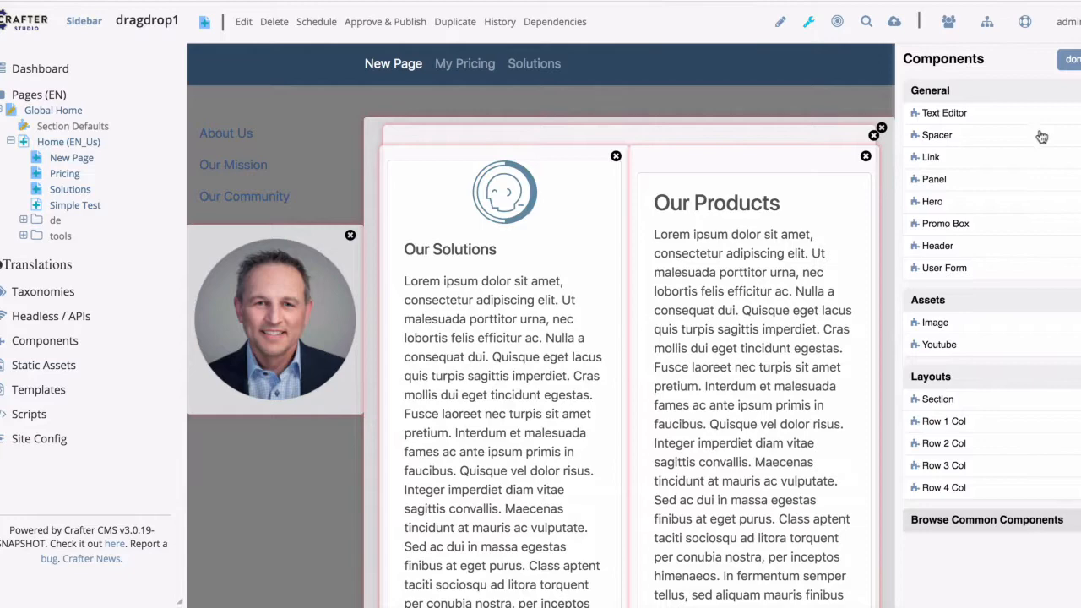
# - Leave component layout editing, turn on in-context editing, and review the image component's form without saving
pyautogui.click(1069, 60)
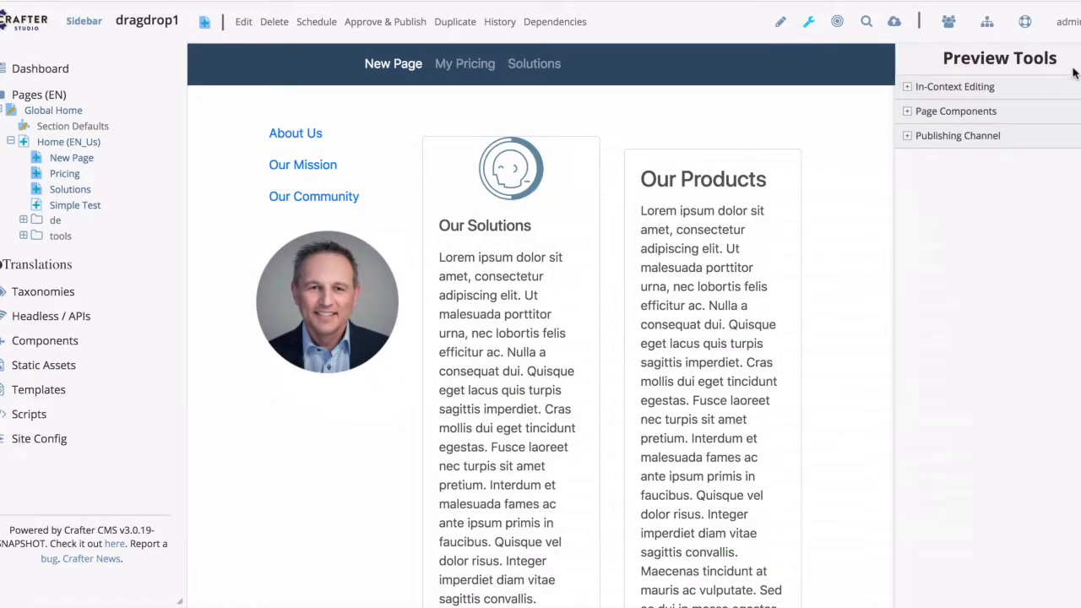
pyautogui.click(777, 25)
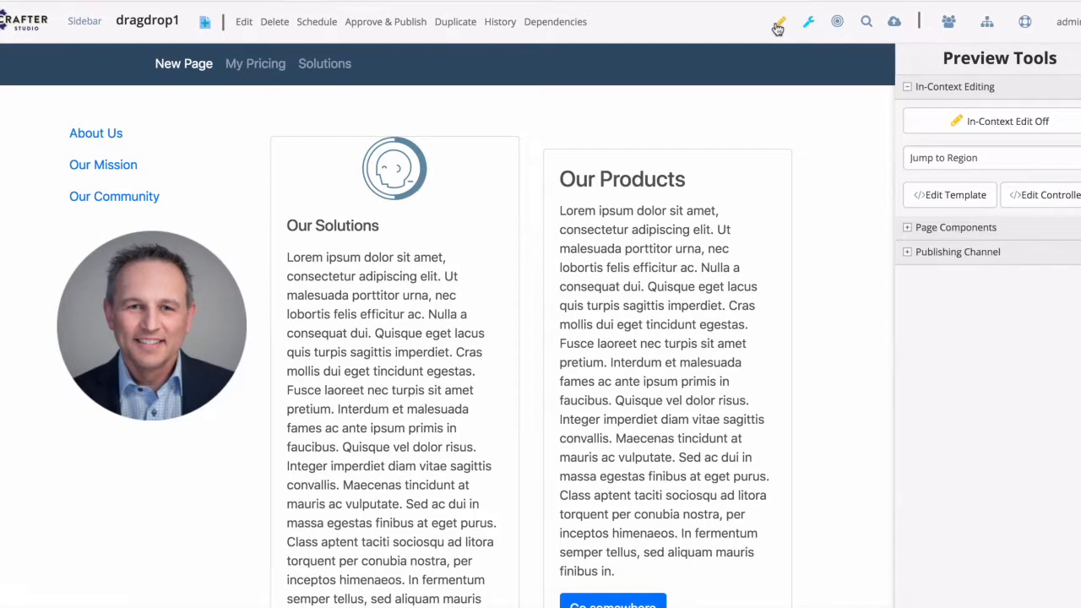
pyautogui.click(66, 237)
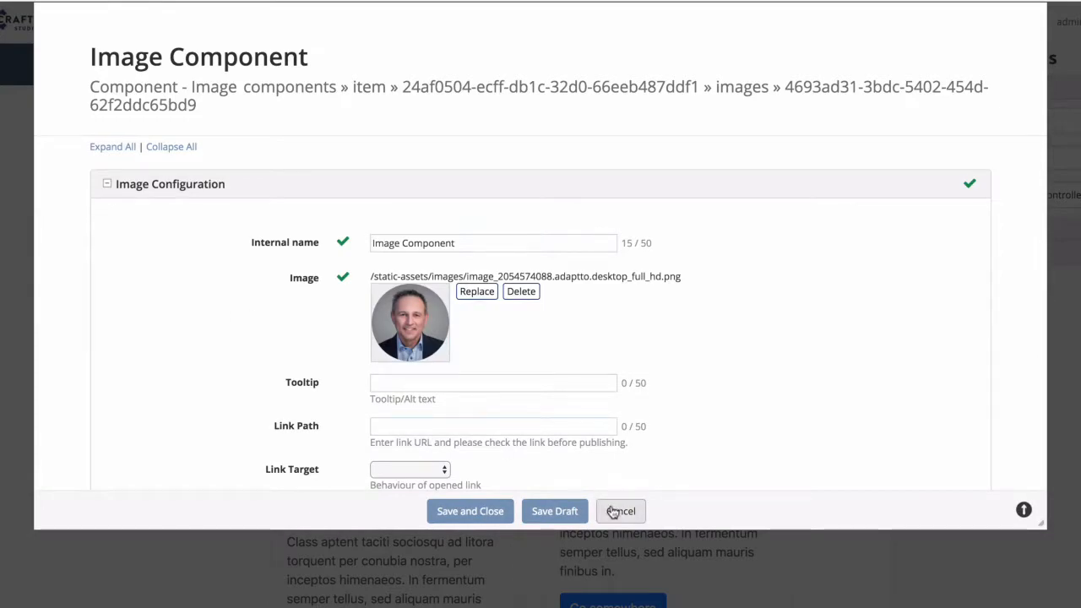
pyautogui.click(620, 511)
# - Review the forms of the "Our Solutions" promo box and the "Our Products" panel, cancelling each without changes
pyautogui.click(278, 145)
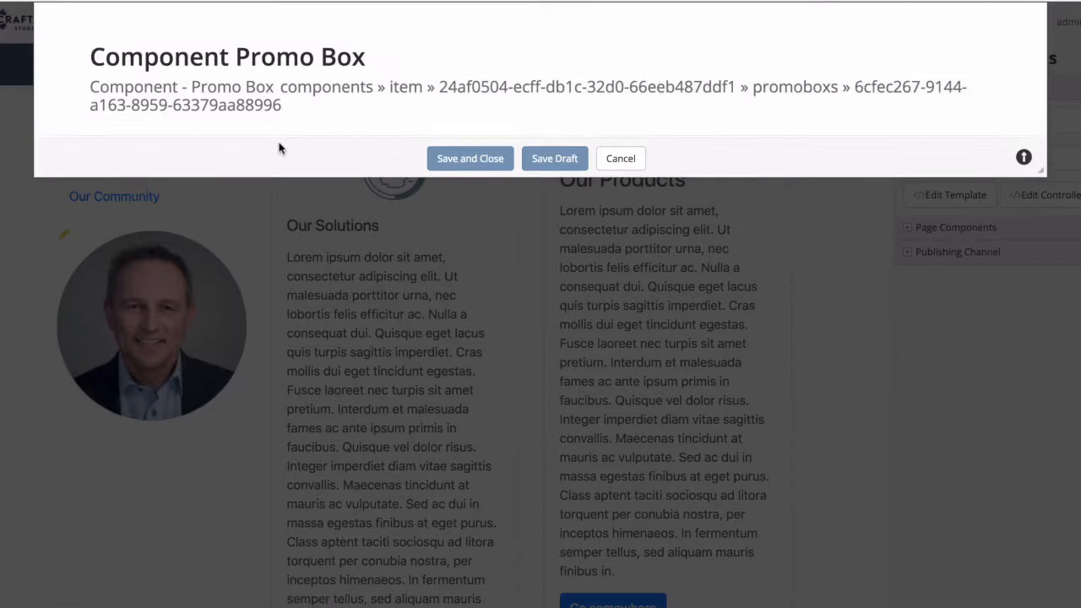
pyautogui.scroll(-3, 280, 148)
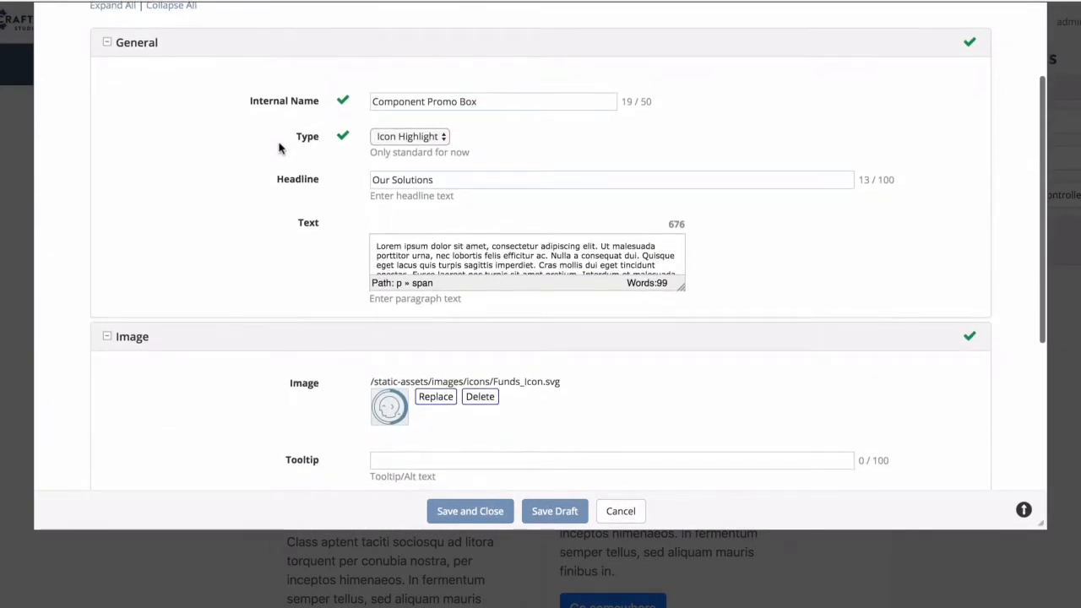
pyautogui.click(619, 510)
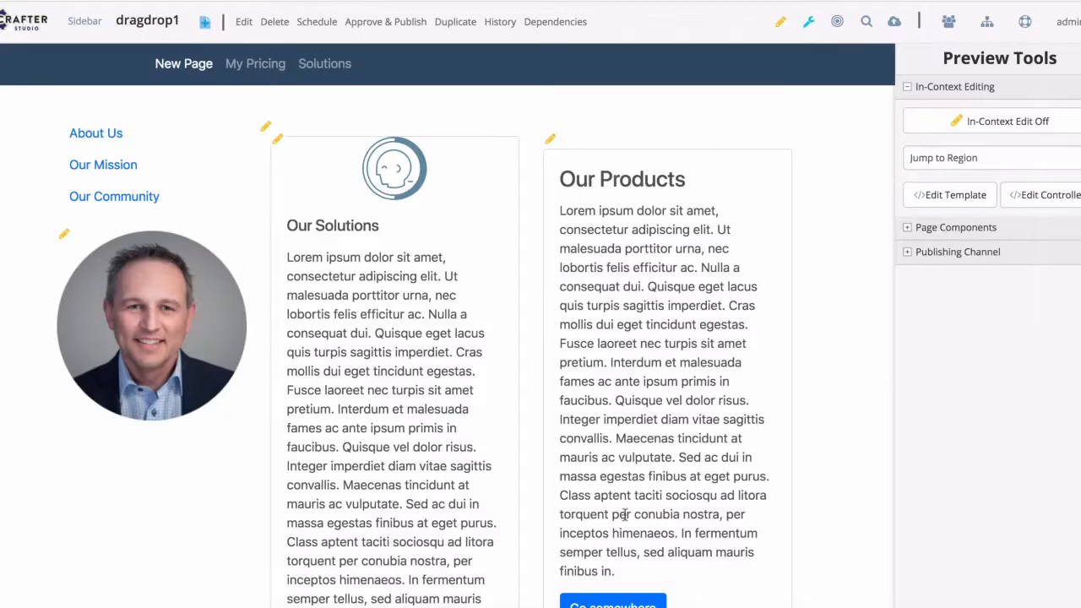
pyautogui.click(550, 140)
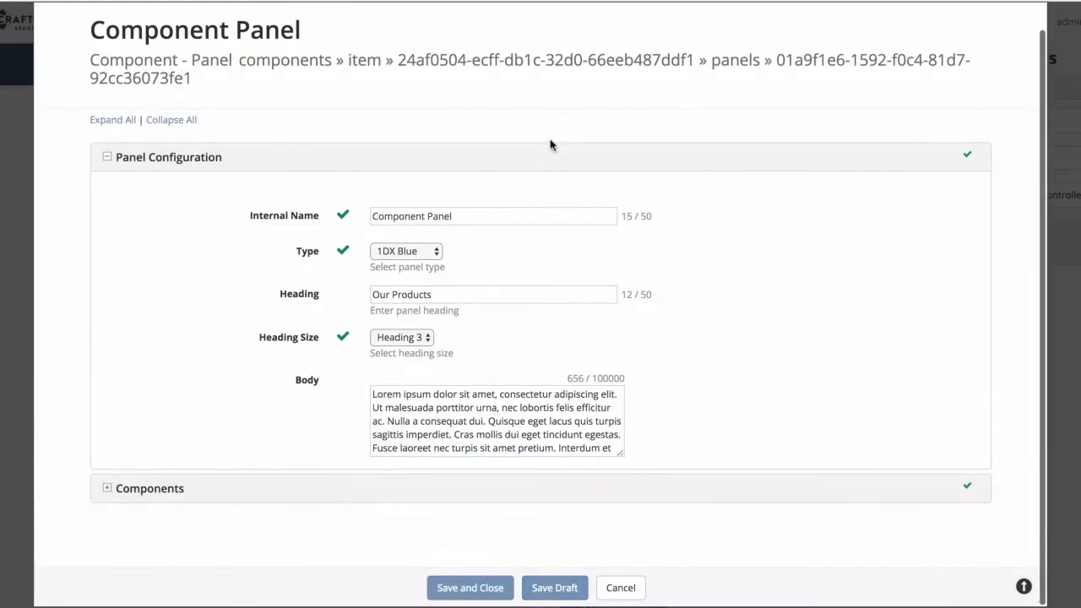
pyautogui.click(636, 589)
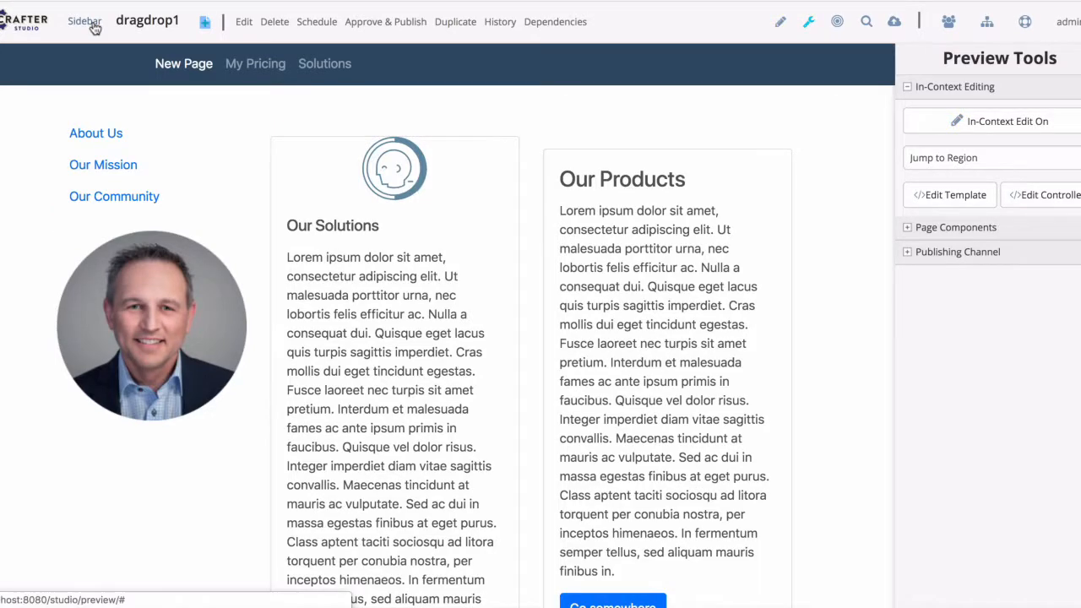
# - Move New Page in the site tree so that it sits beneath the Pricing page
pyautogui.click(86, 22)
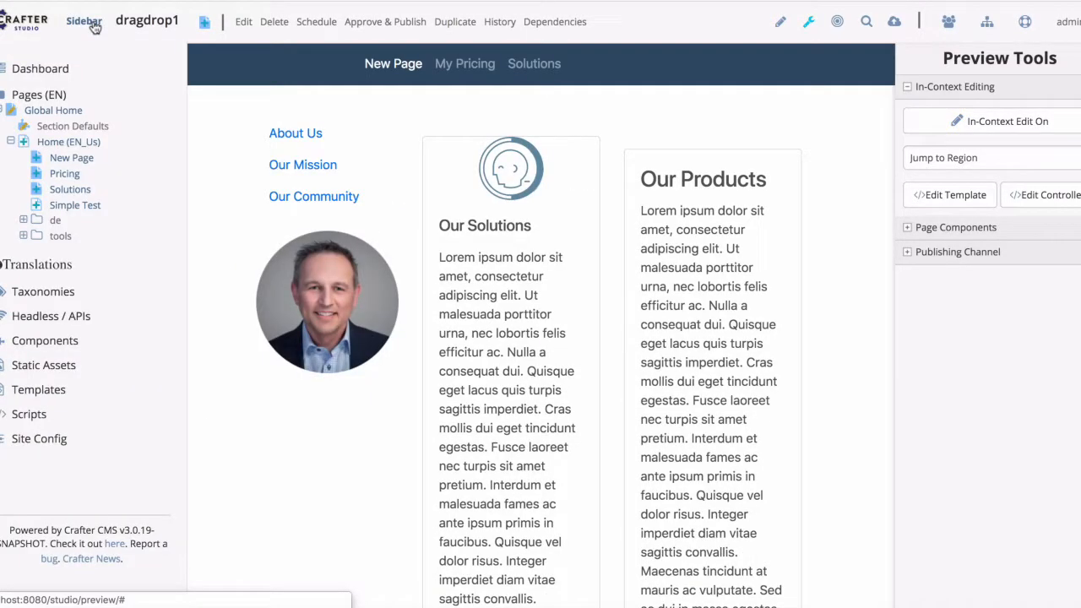
pyautogui.rightClick(78, 161)
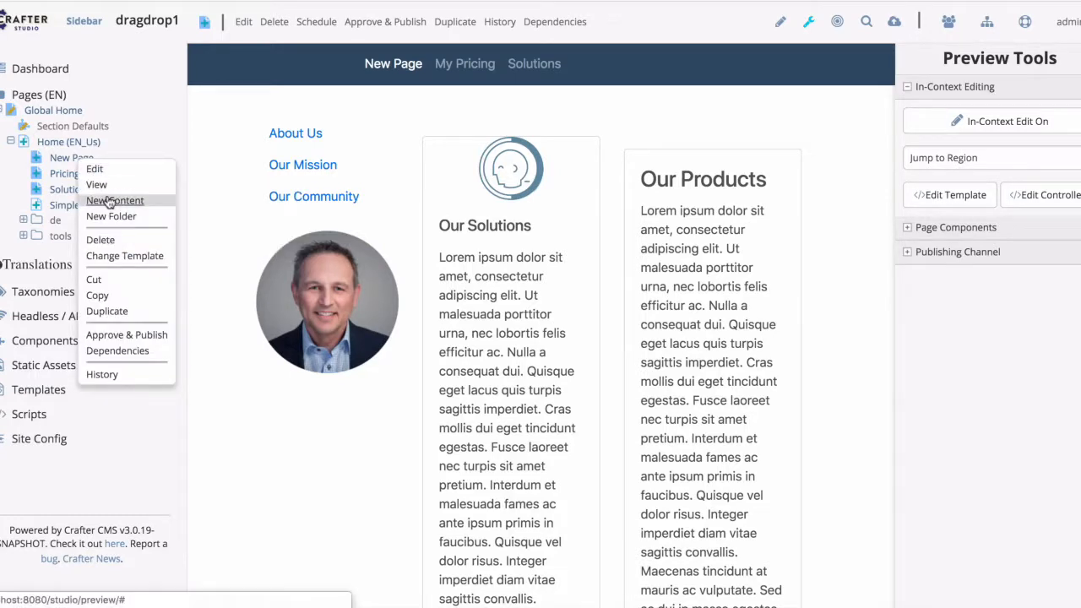
pyautogui.click(110, 281)
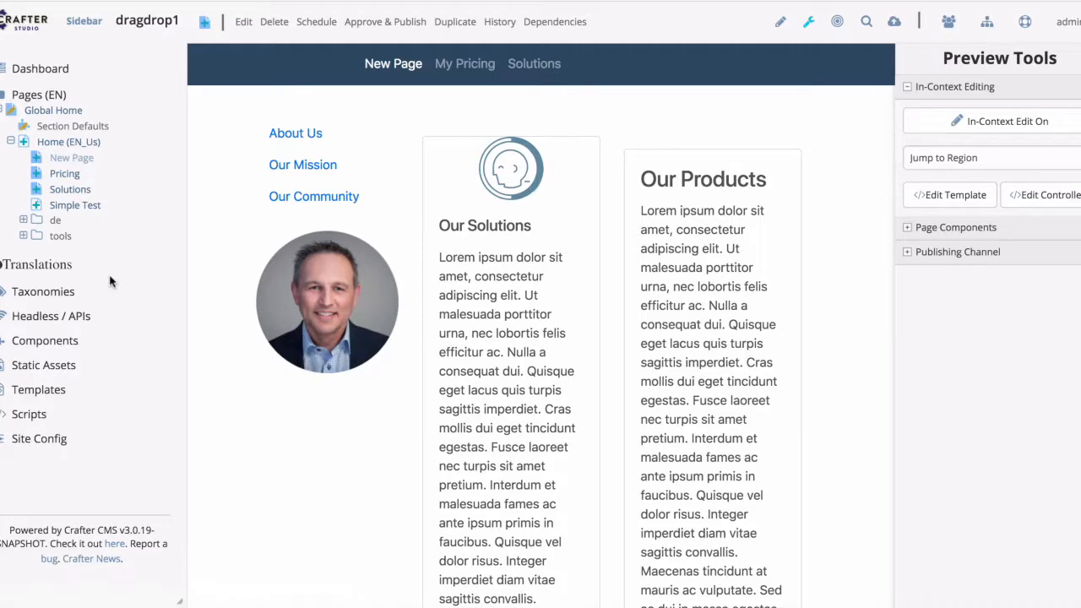
pyautogui.rightClick(64, 174)
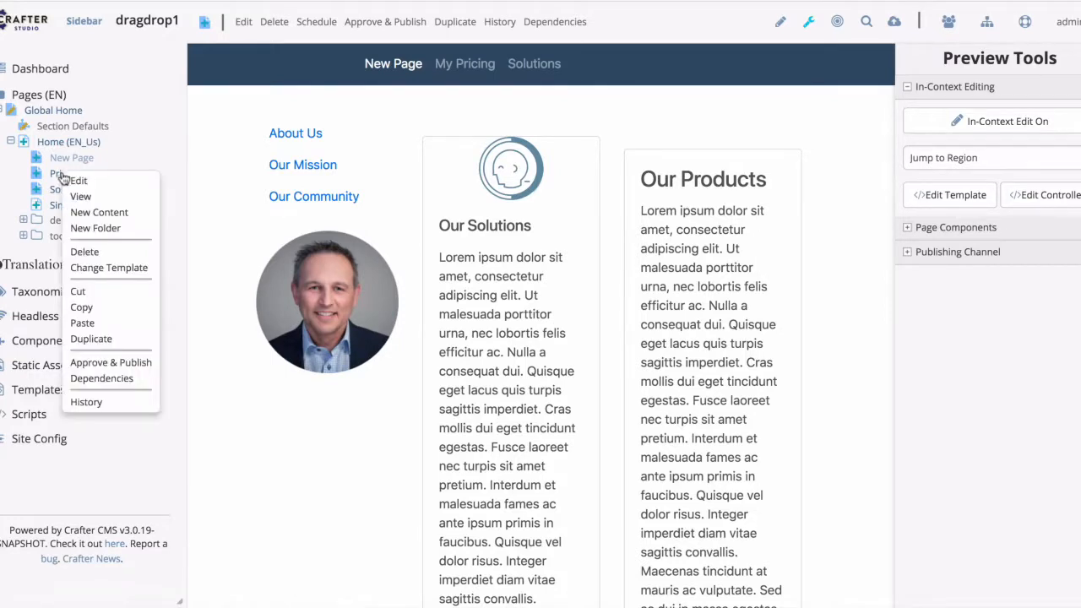
pyautogui.click(83, 323)
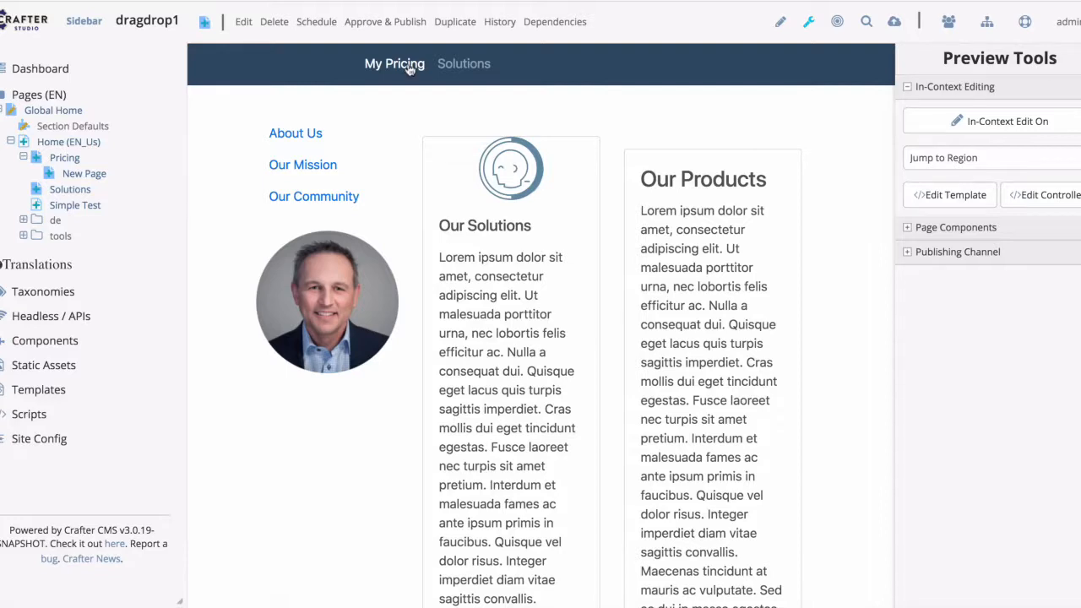
# - Start new content under Home (EN_Us) using the "Page: Redirect" content type
pyautogui.rightClick(61, 150)
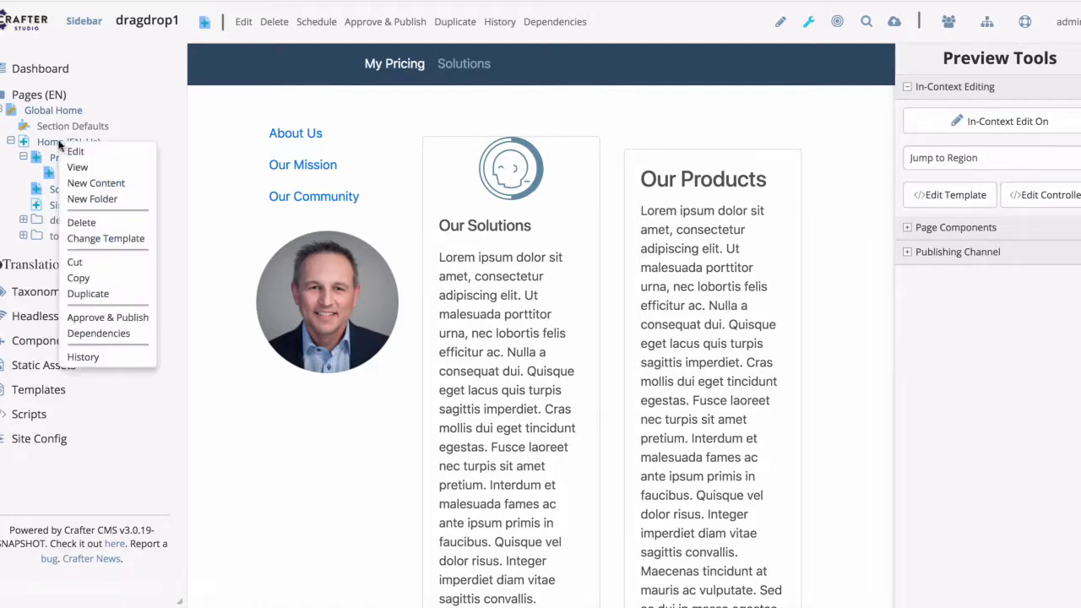
pyautogui.click(92, 183)
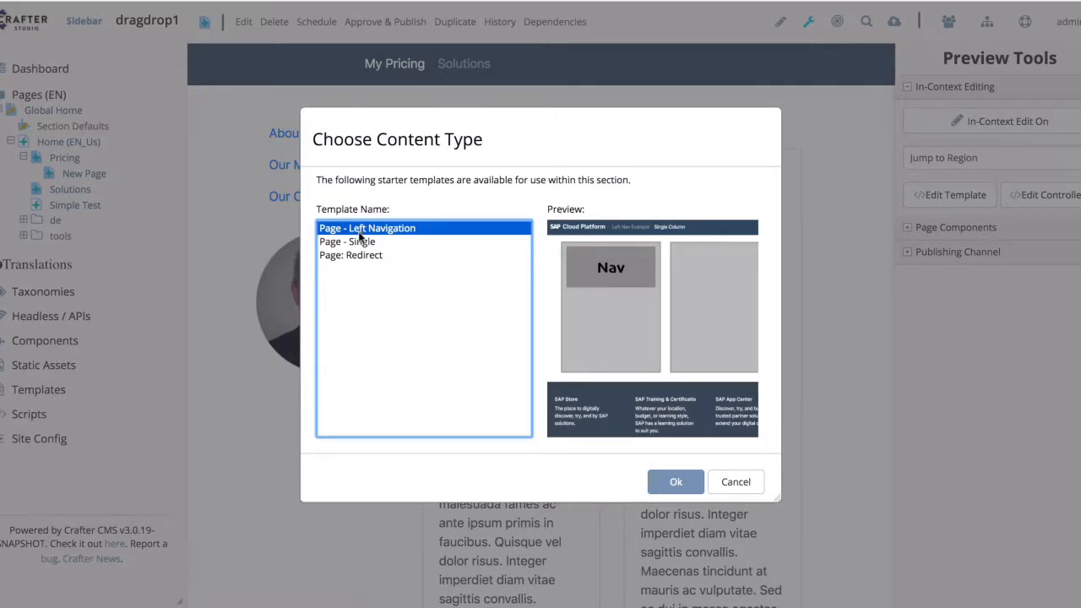
pyautogui.click(364, 258)
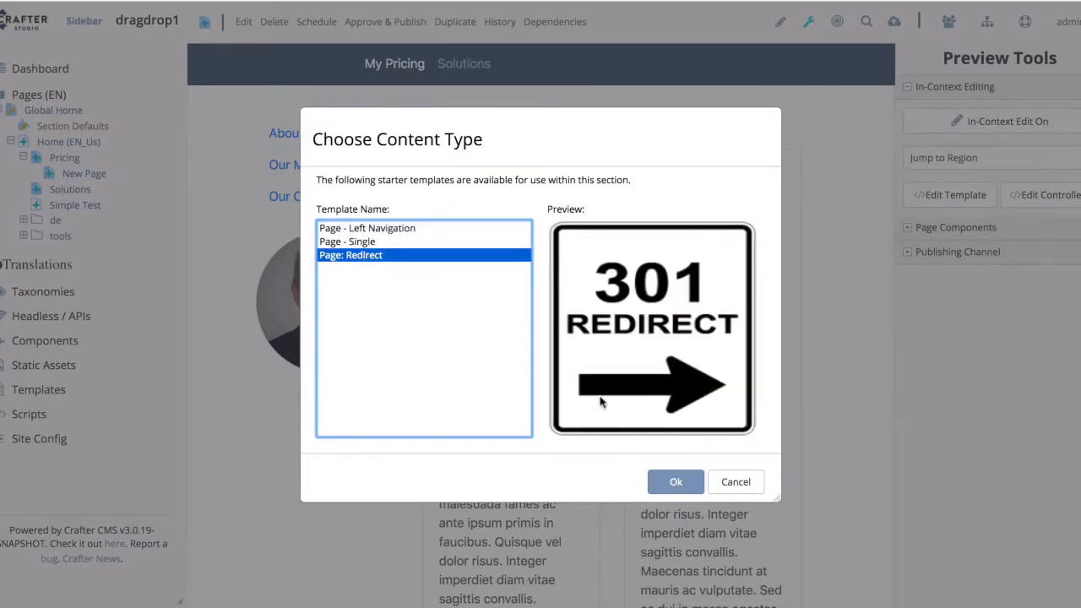
pyautogui.click(673, 483)
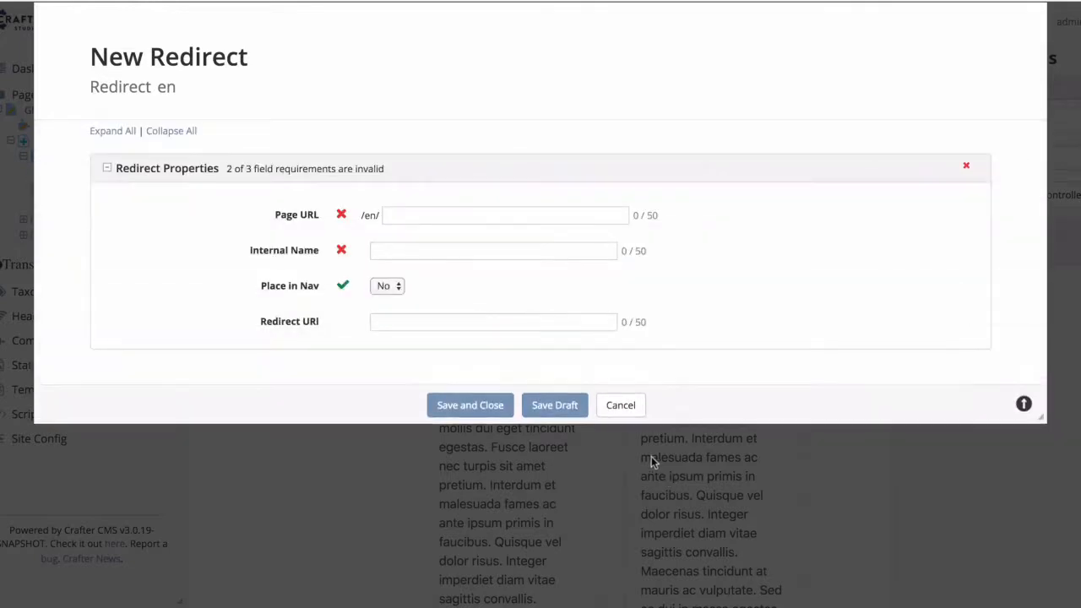
# - Fill in the redirect with page URL a-vanity-url, internal name "My Vanity URL" and redirect URI /en/pricing/new-page
pyautogui.click(435, 215)
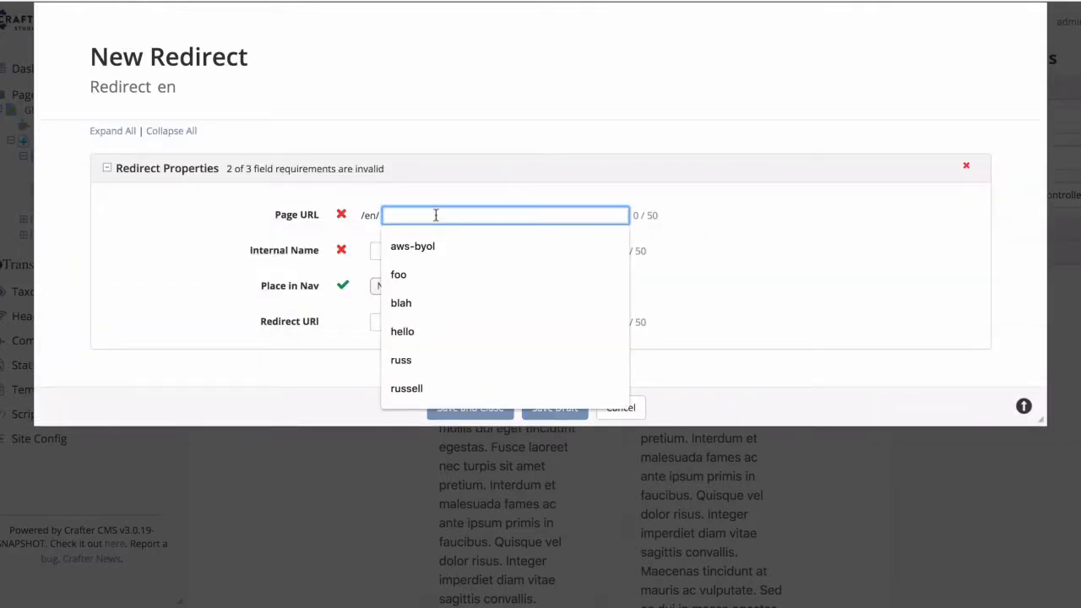
pyautogui.write('a-')
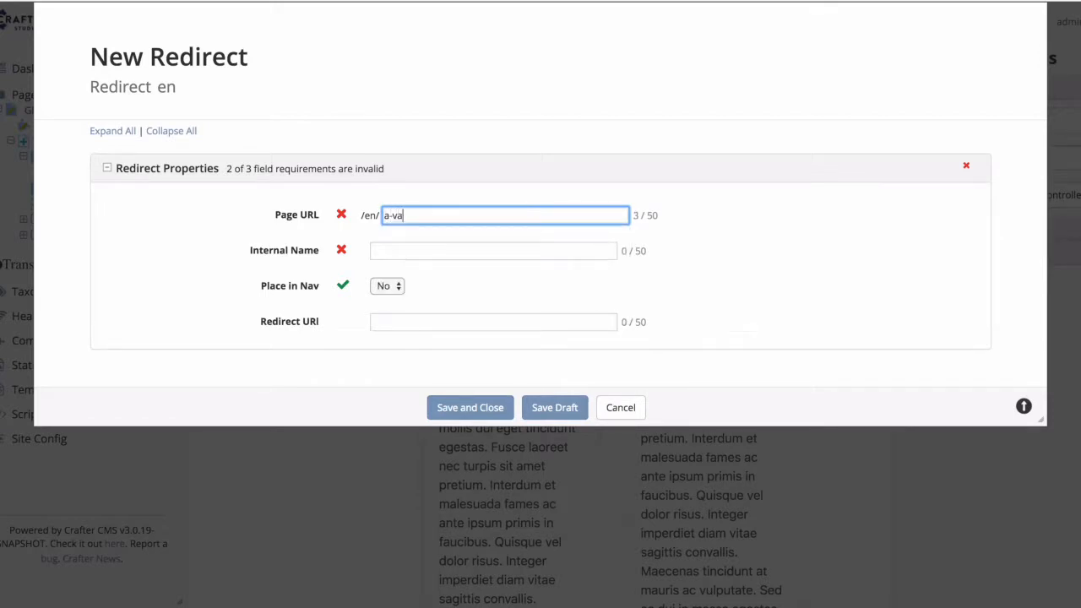
pyautogui.write(' vanity-ur')
pyautogui.click(419, 248)
pyautogui.write('My Vanity URL')
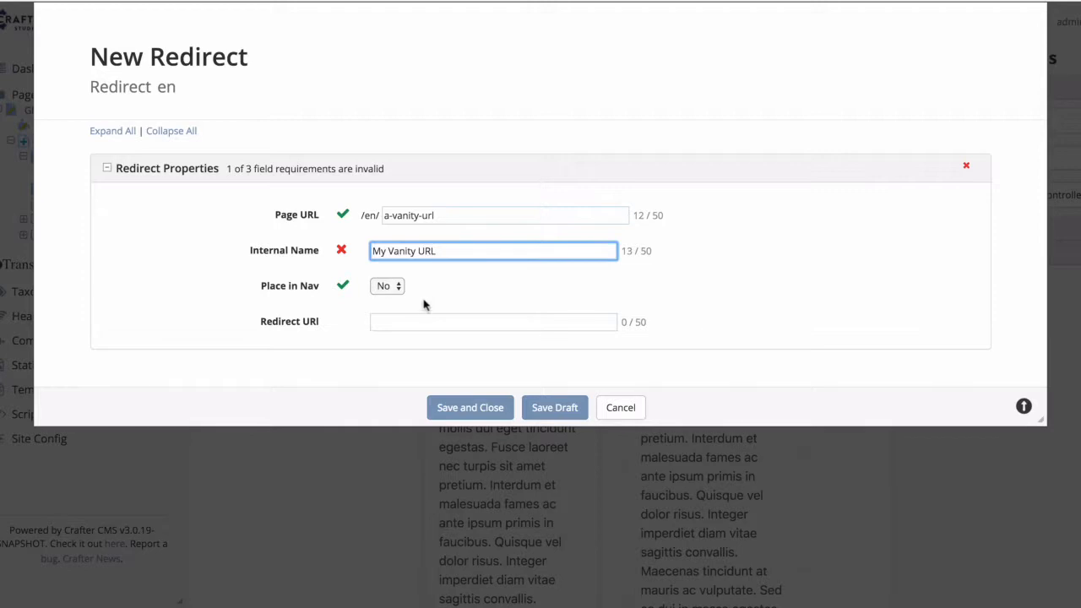
pyautogui.click(416, 321)
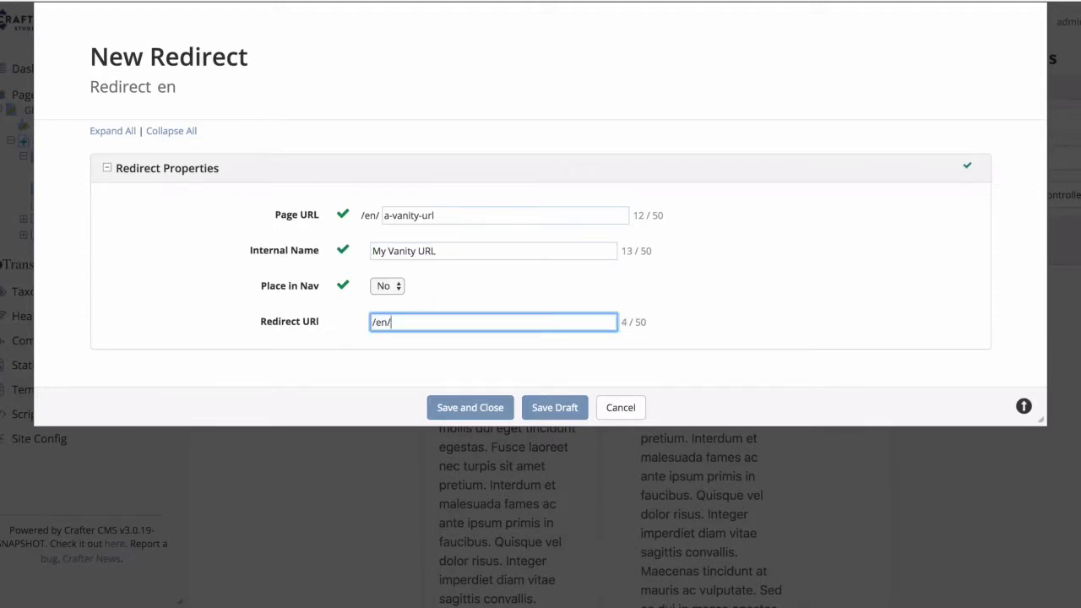
pyautogui.write('/en/pricing/new-page')
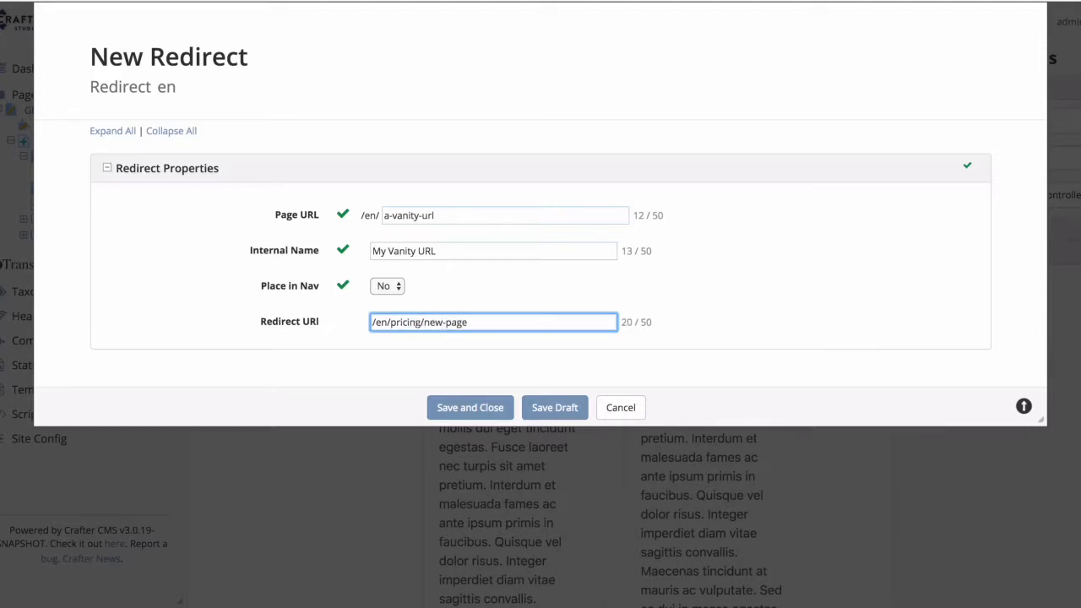
pyautogui.moveTo(355, 216); pyautogui.dragTo(440, 221)
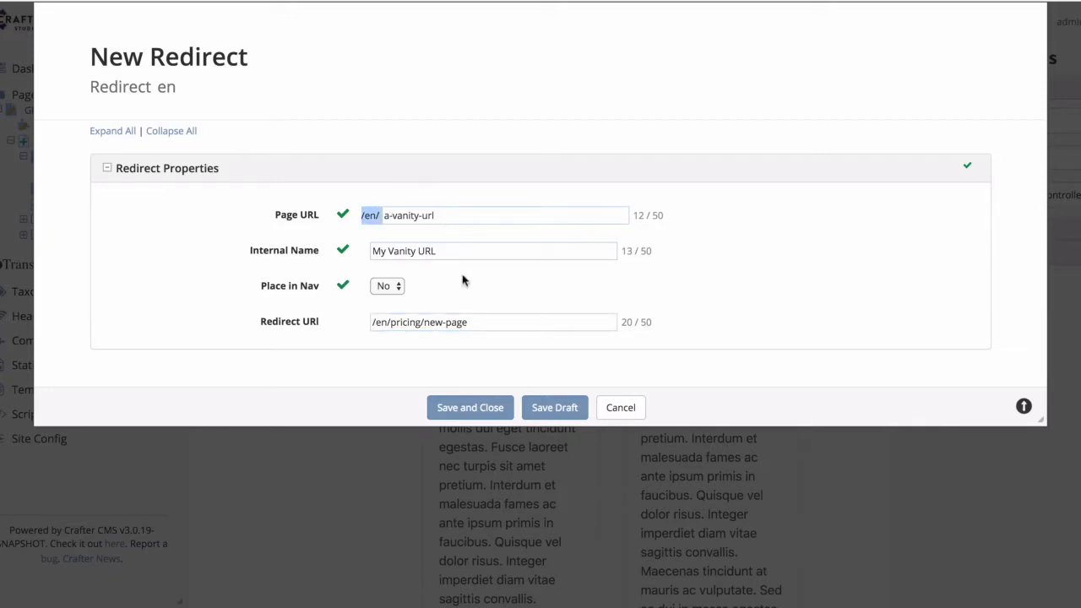
pyautogui.click(475, 344)
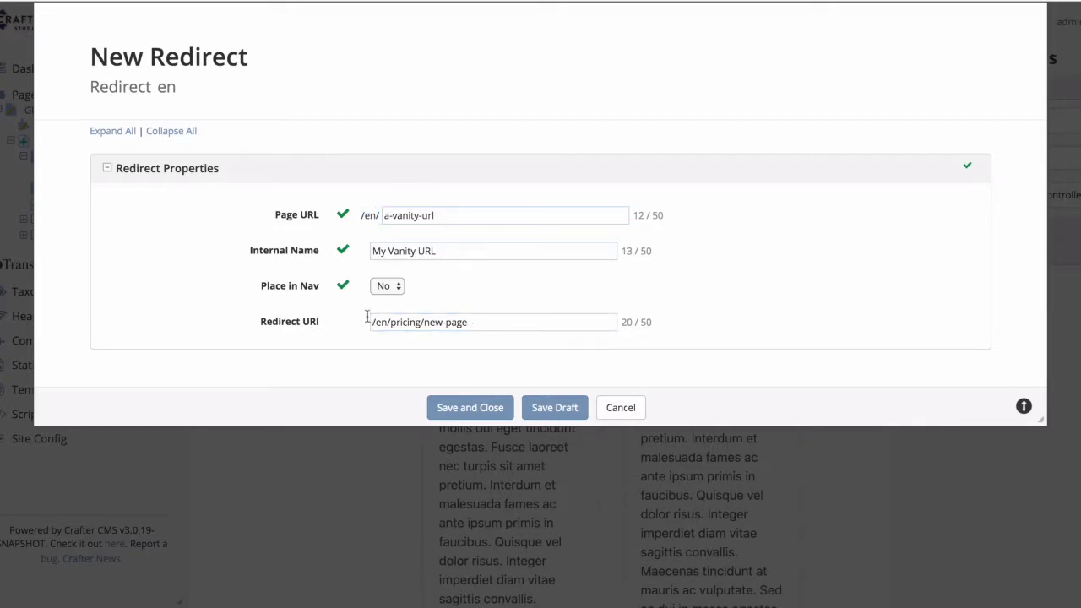